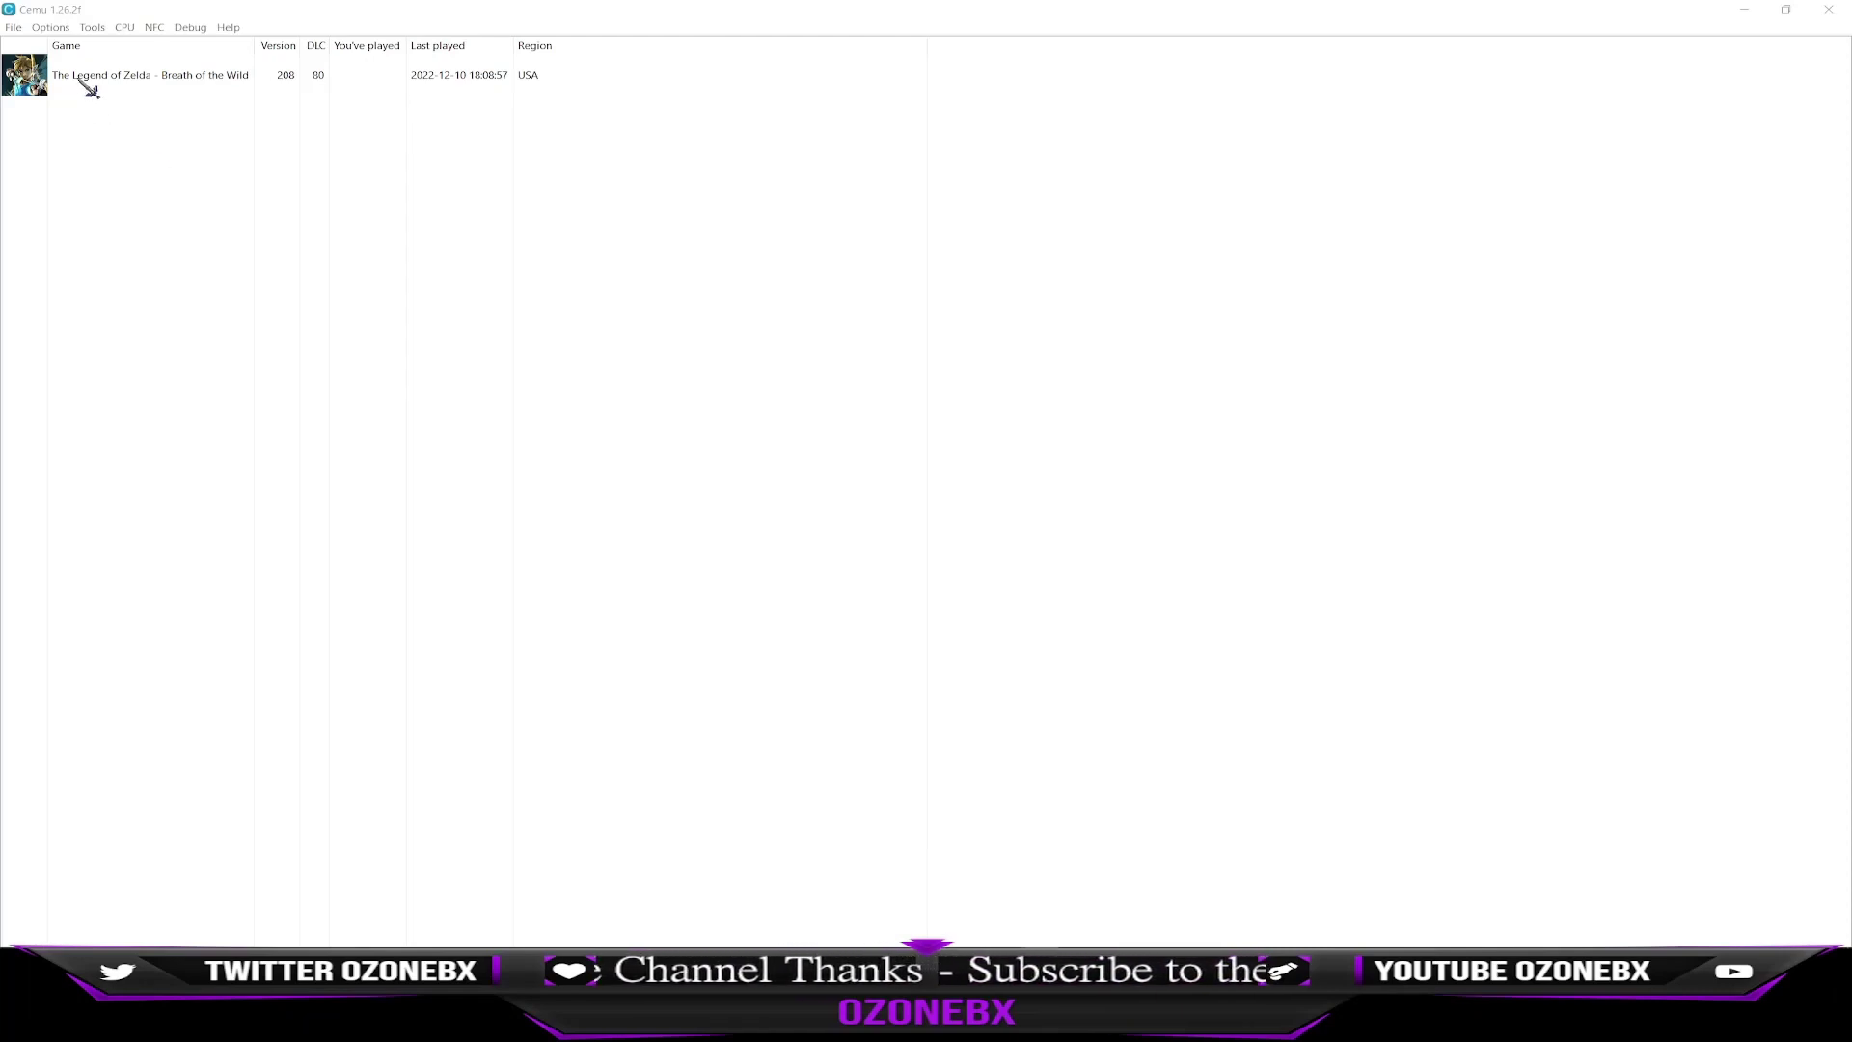
Review the graphics, audio, overlay and account sections of the general settings, checking the Graphics API and async shader compile options.
{"action": "right_click", "coordinate": [79, 81]}
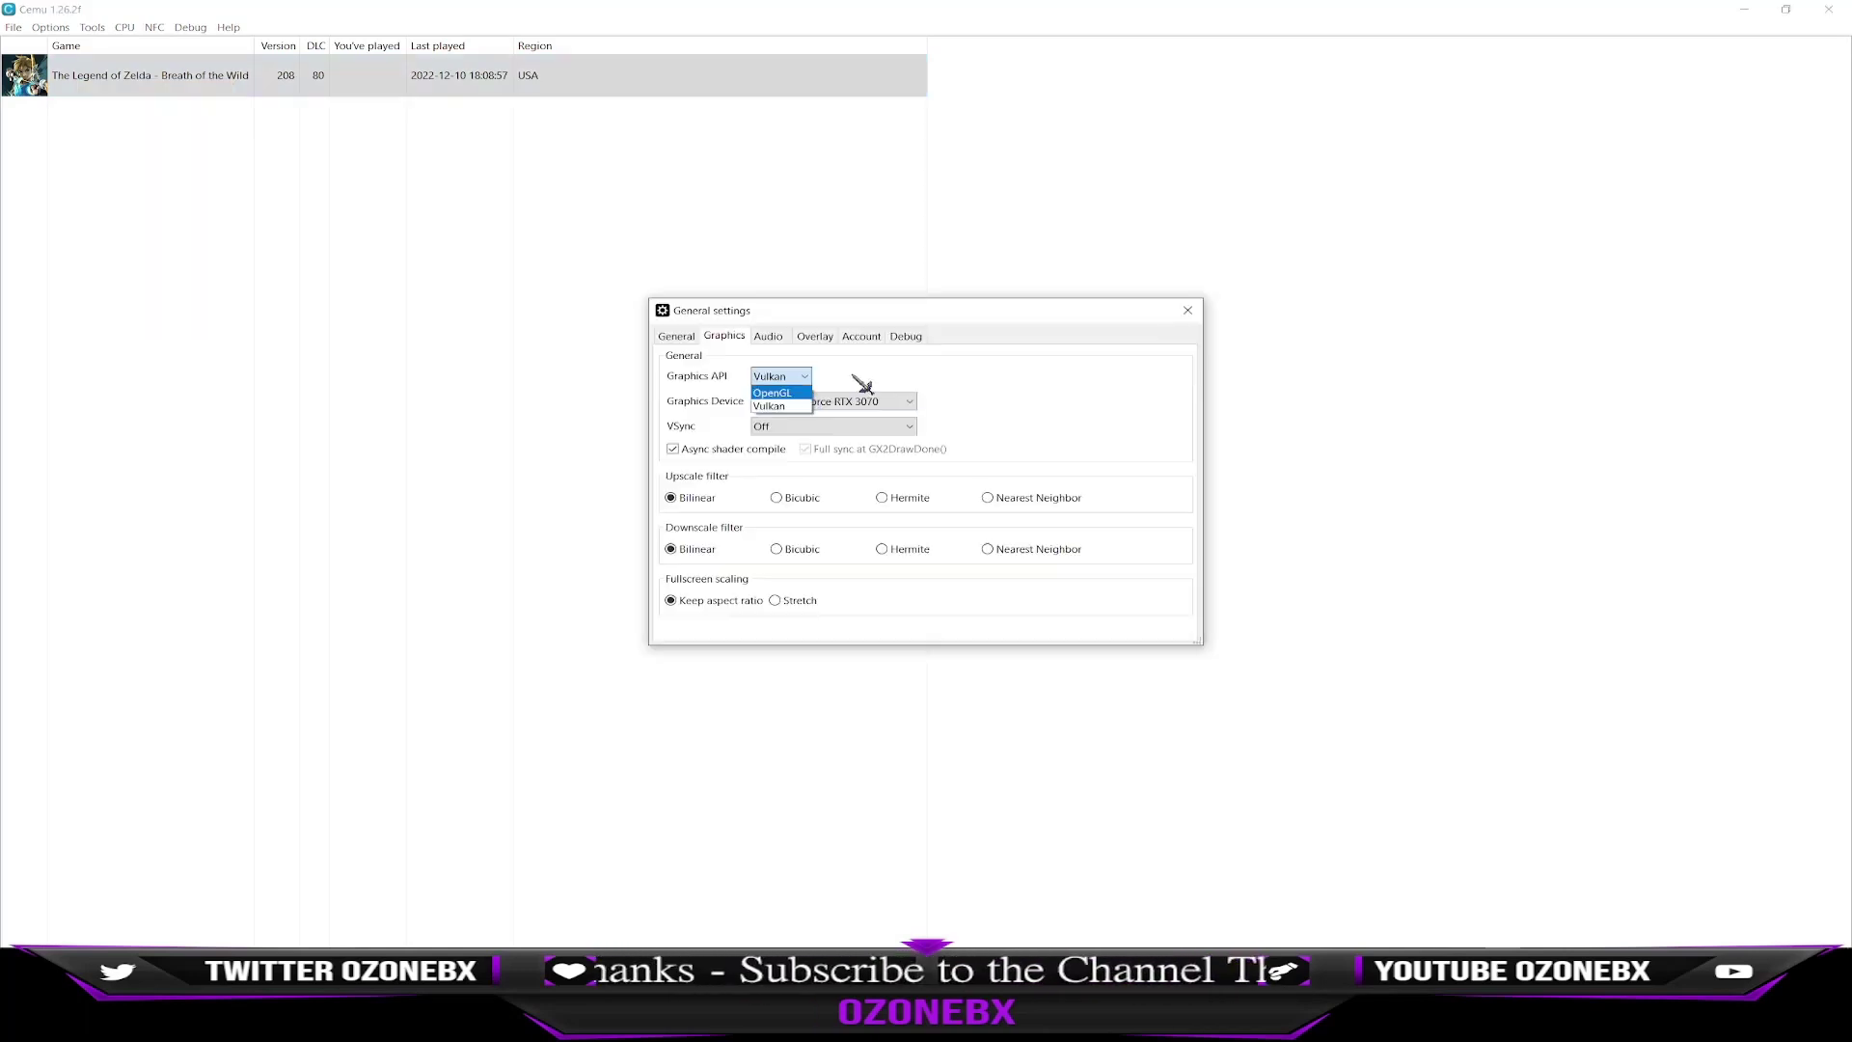
{"action": "left_click", "coordinate": [862, 384]}
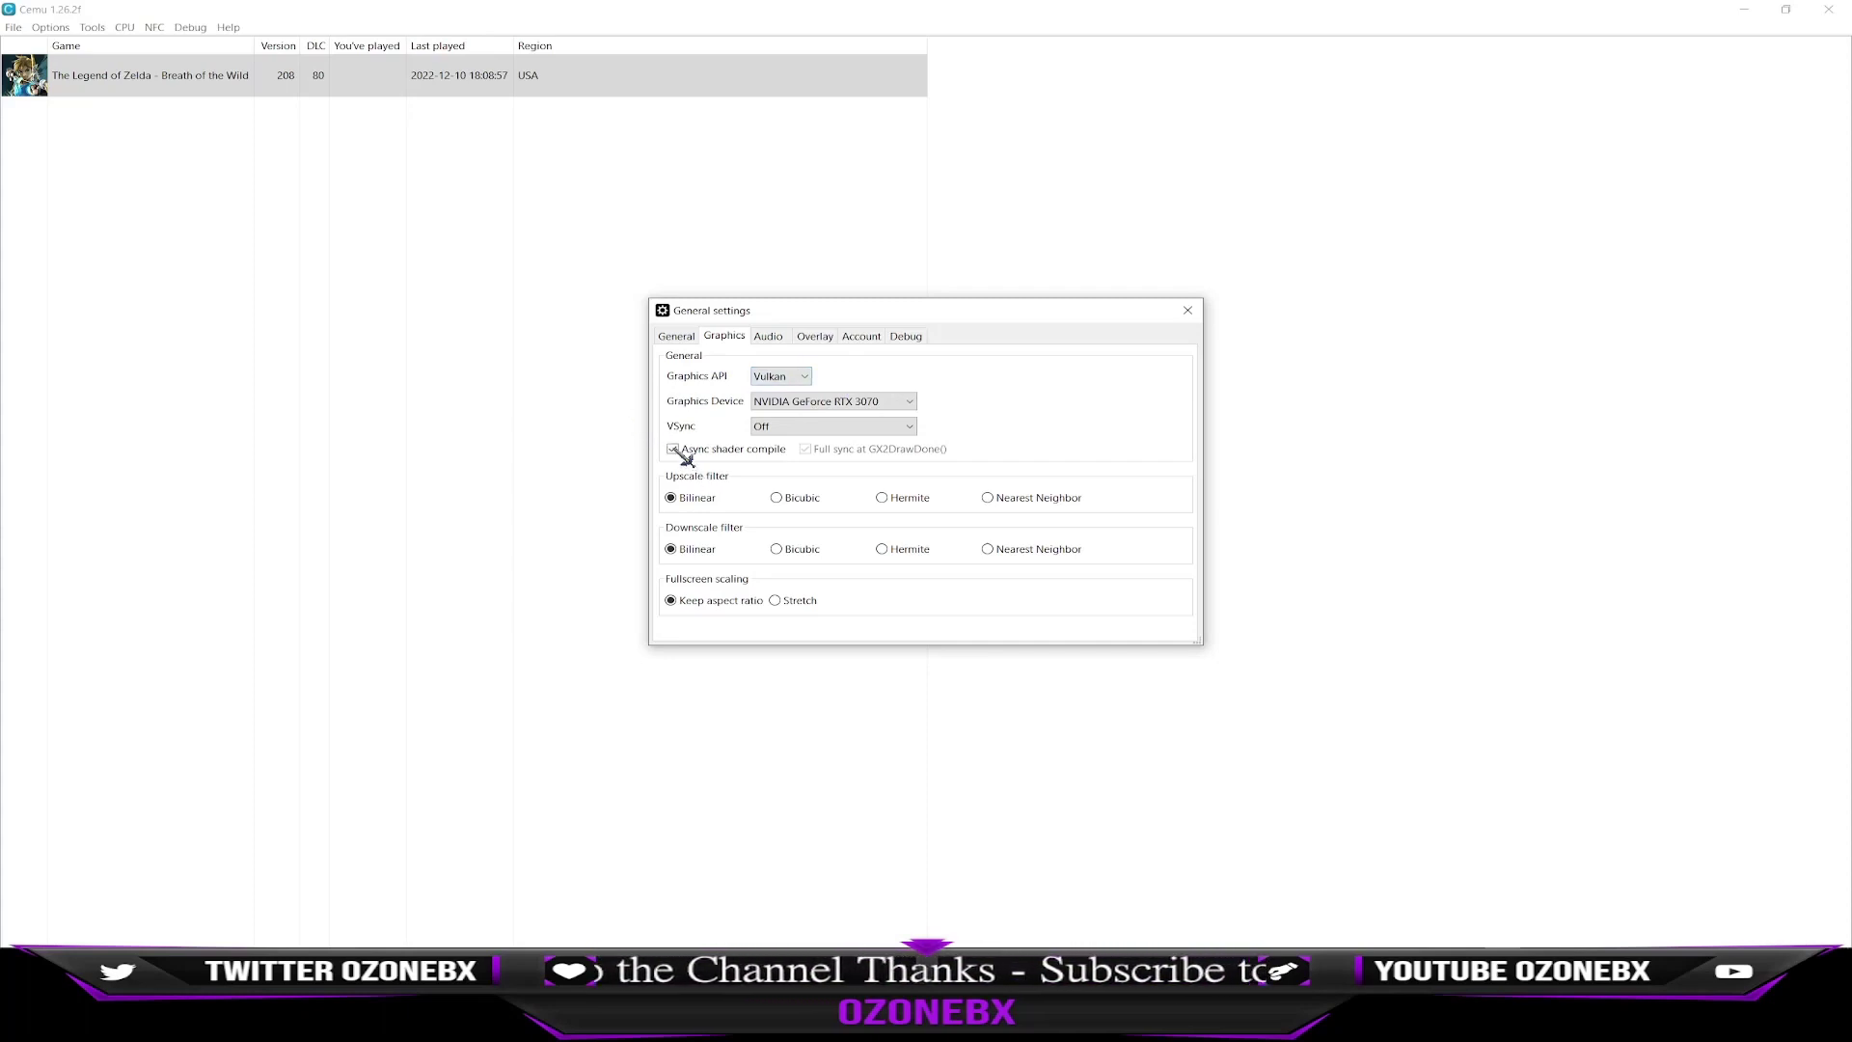
{"action": "mouse_move", "coordinate": [685, 459]}
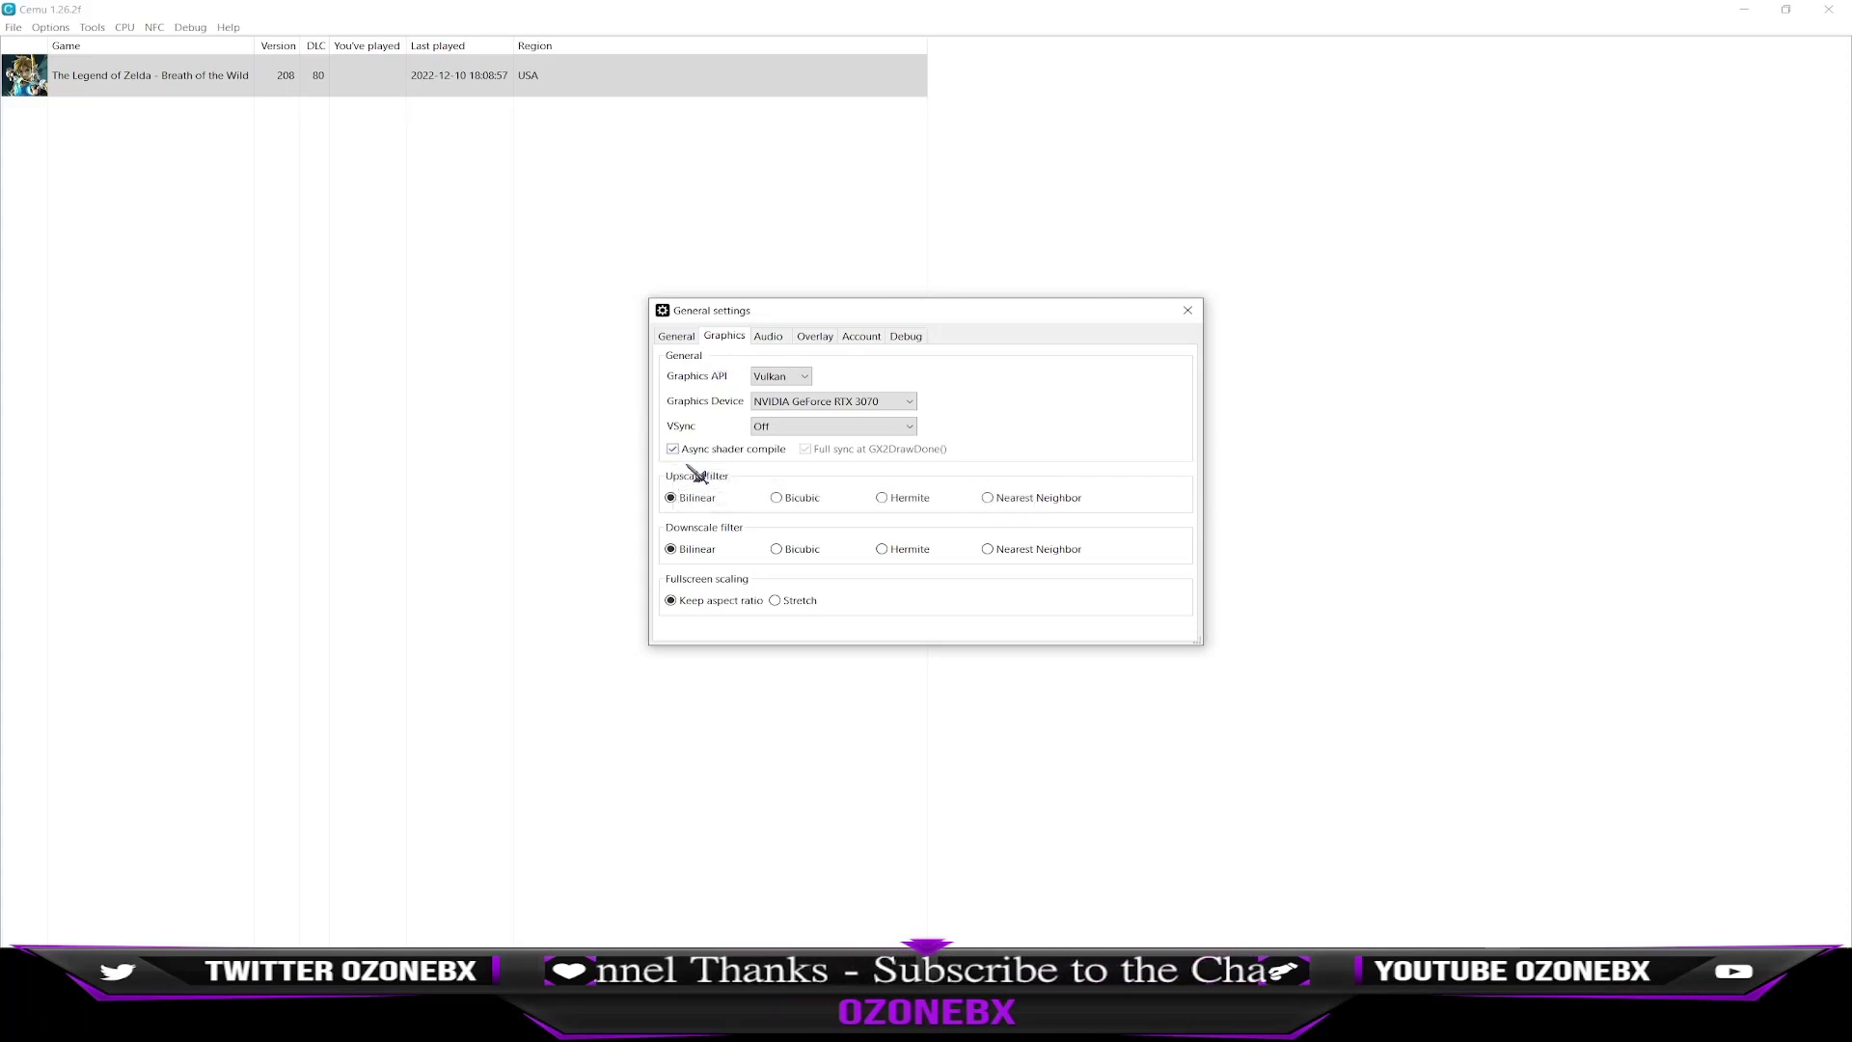
{"action": "left_click", "coordinate": [783, 338]}
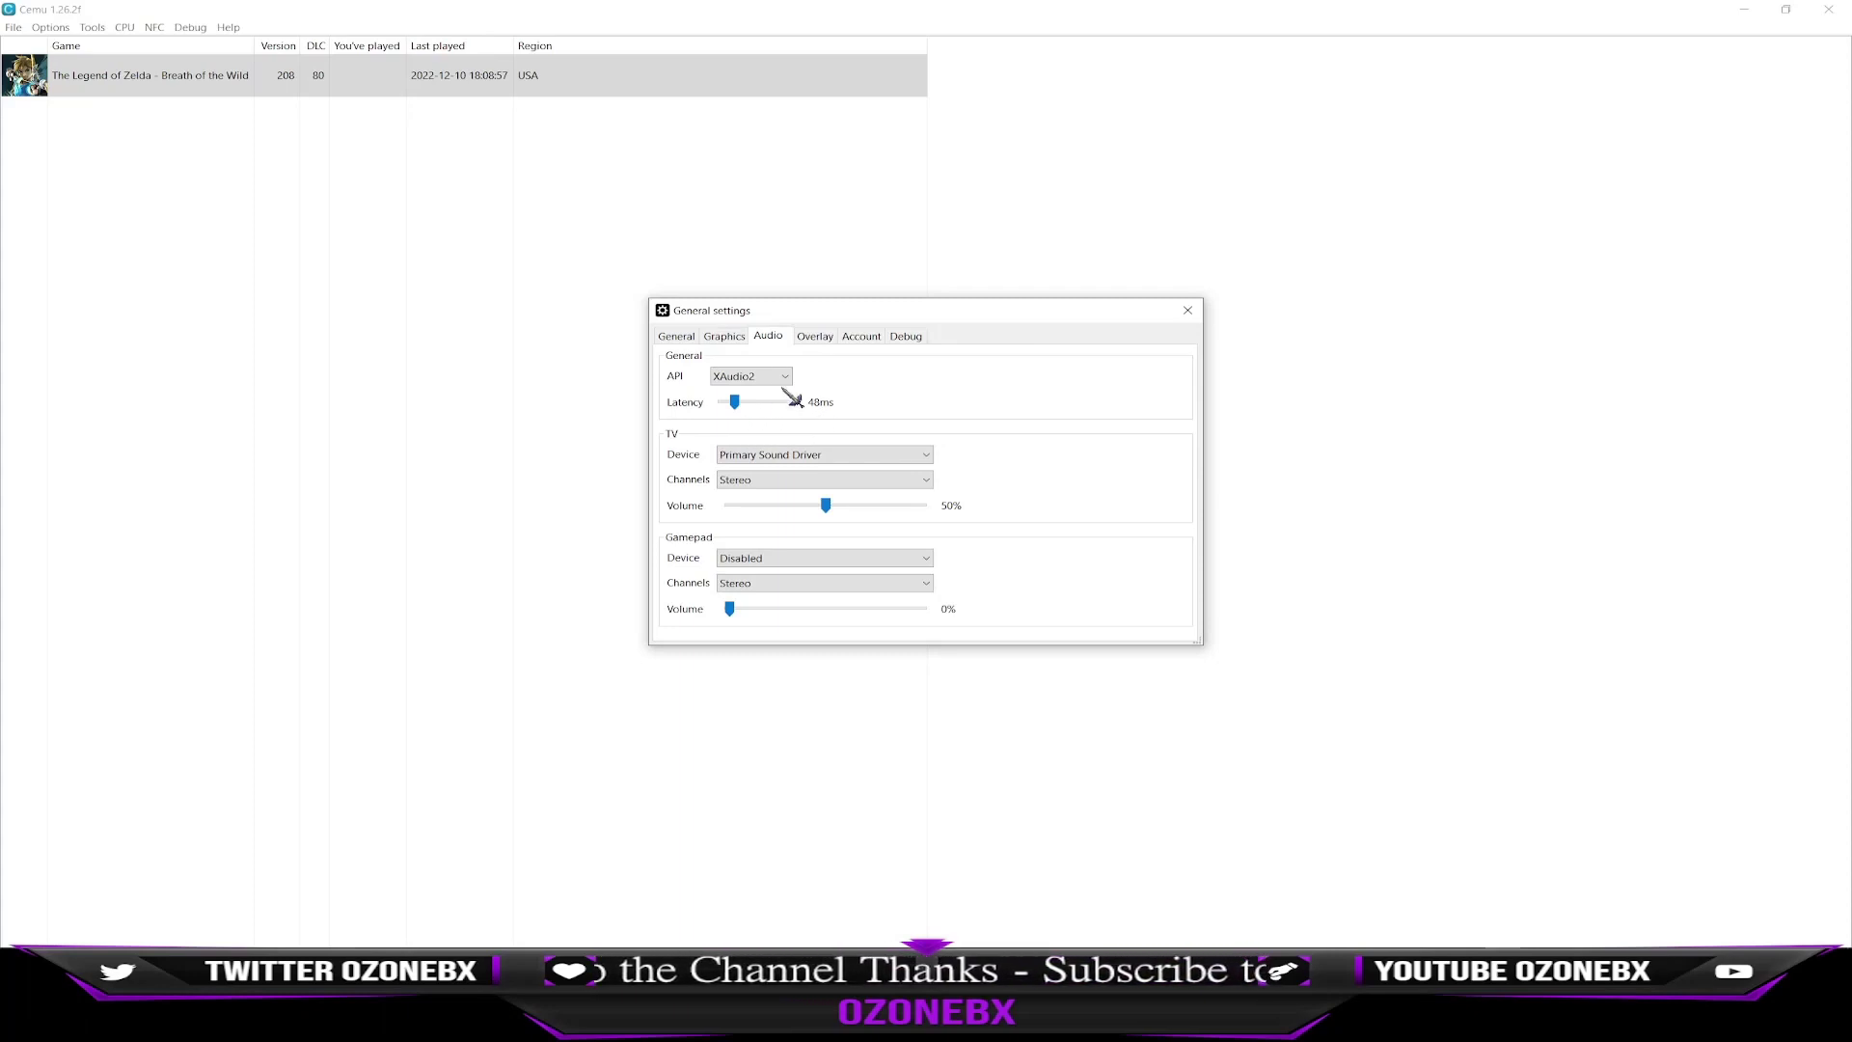
{"action": "left_click", "coordinate": [815, 336]}
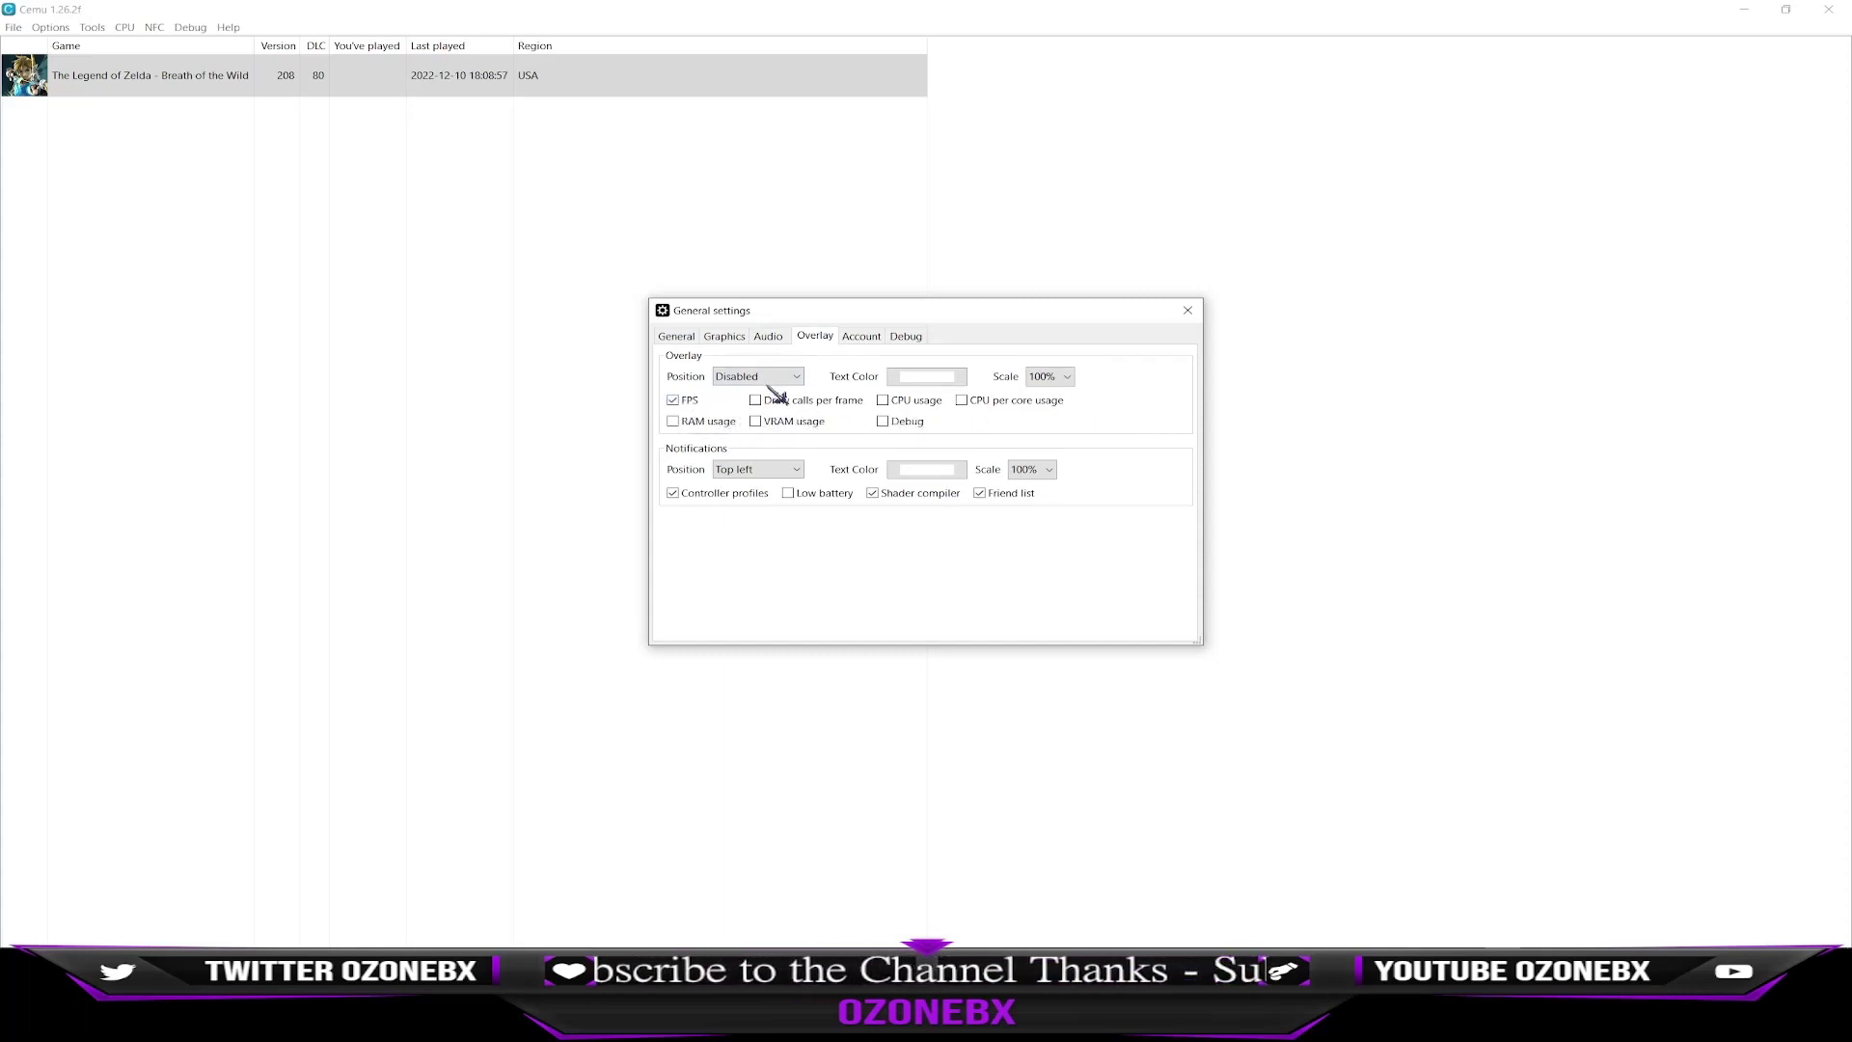
{"action": "left_click", "coordinate": [860, 337]}
{"action": "left_click", "coordinate": [813, 337]}
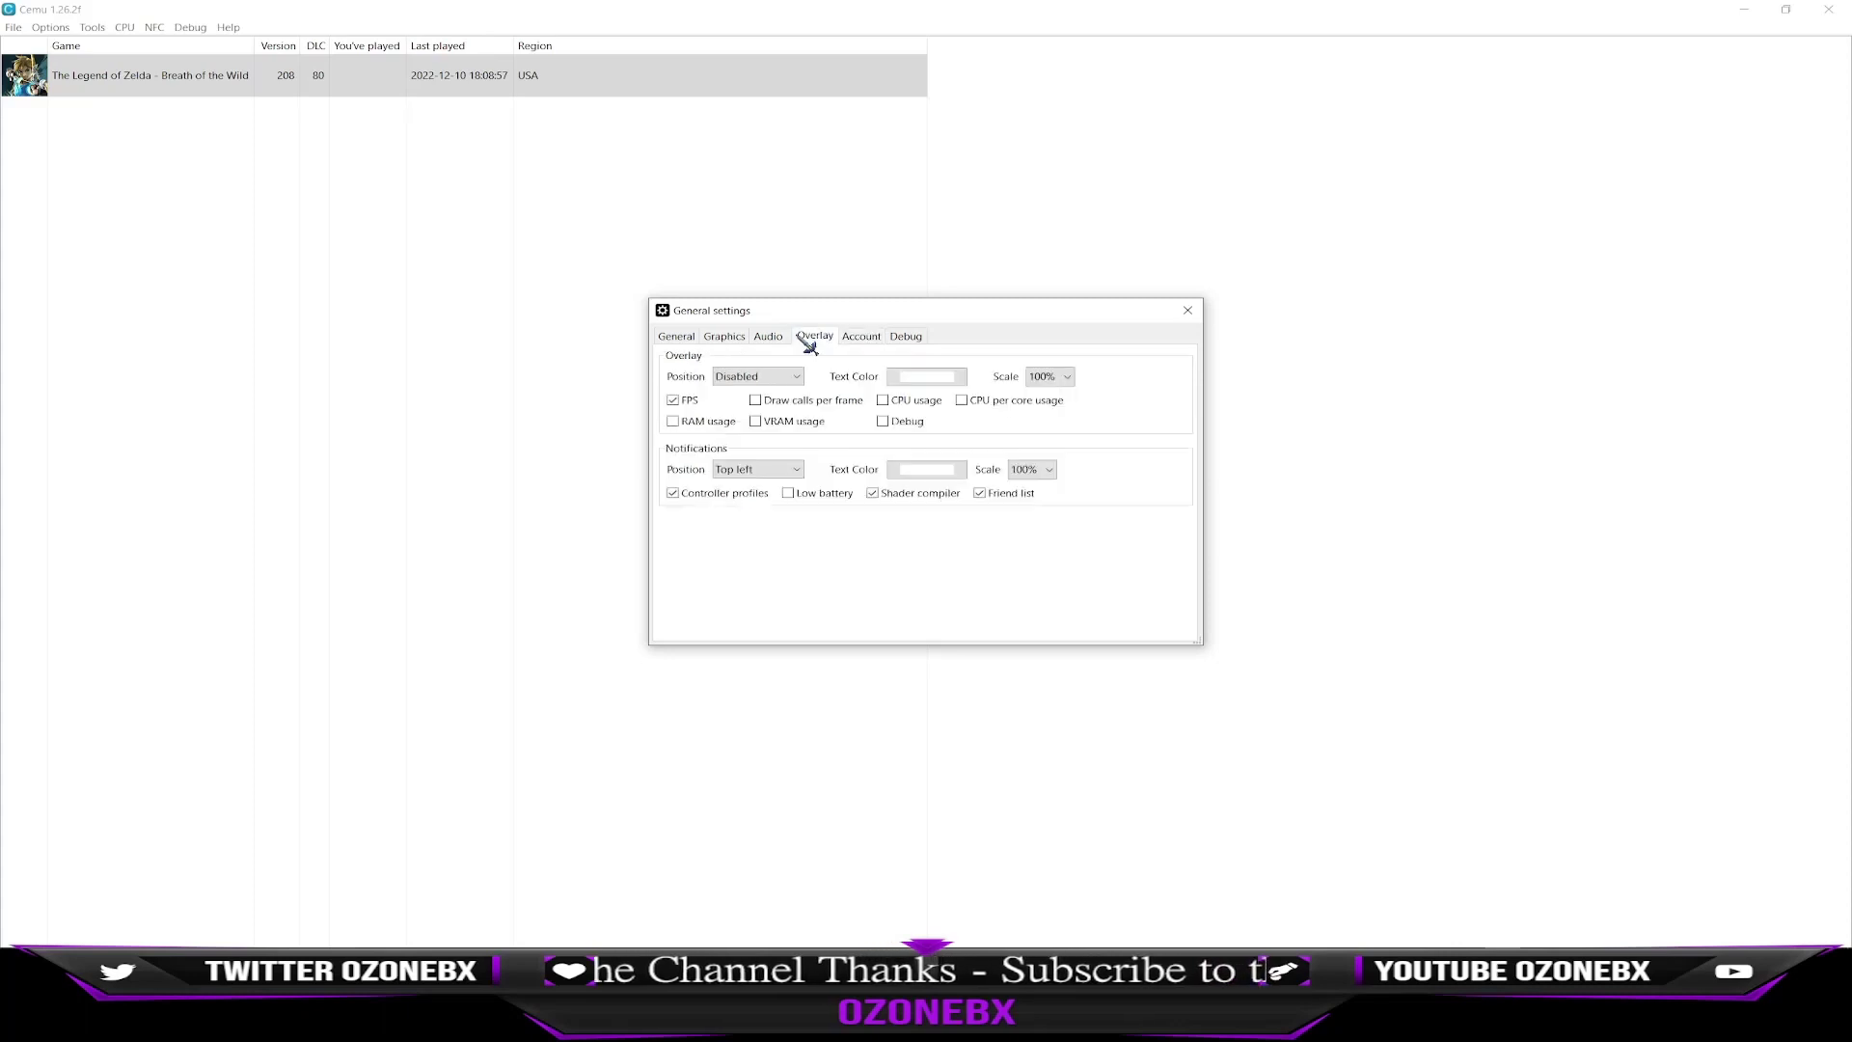
{"action": "left_click", "coordinate": [1187, 309]}
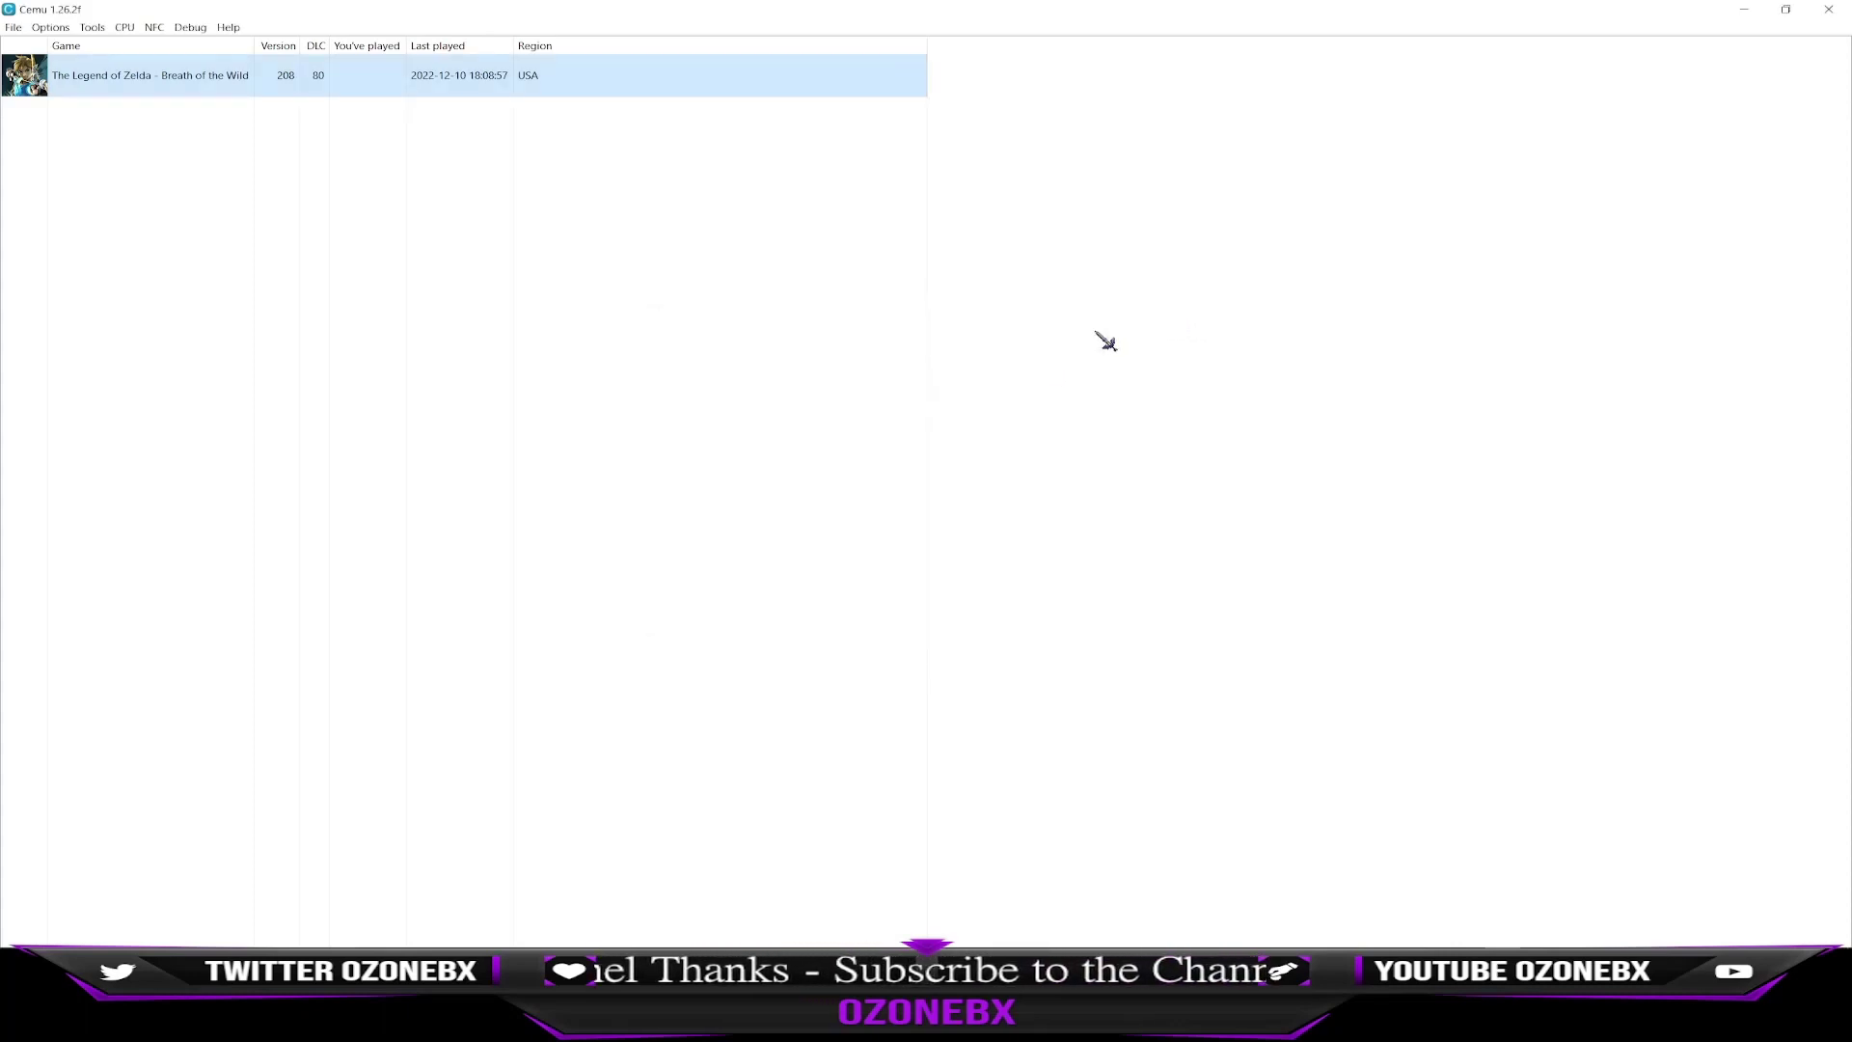
Review the general, graphic and controller settings in the game profile of The Legend of Zelda - Breath of the Wild.
{"action": "right_click", "coordinate": [76, 73]}
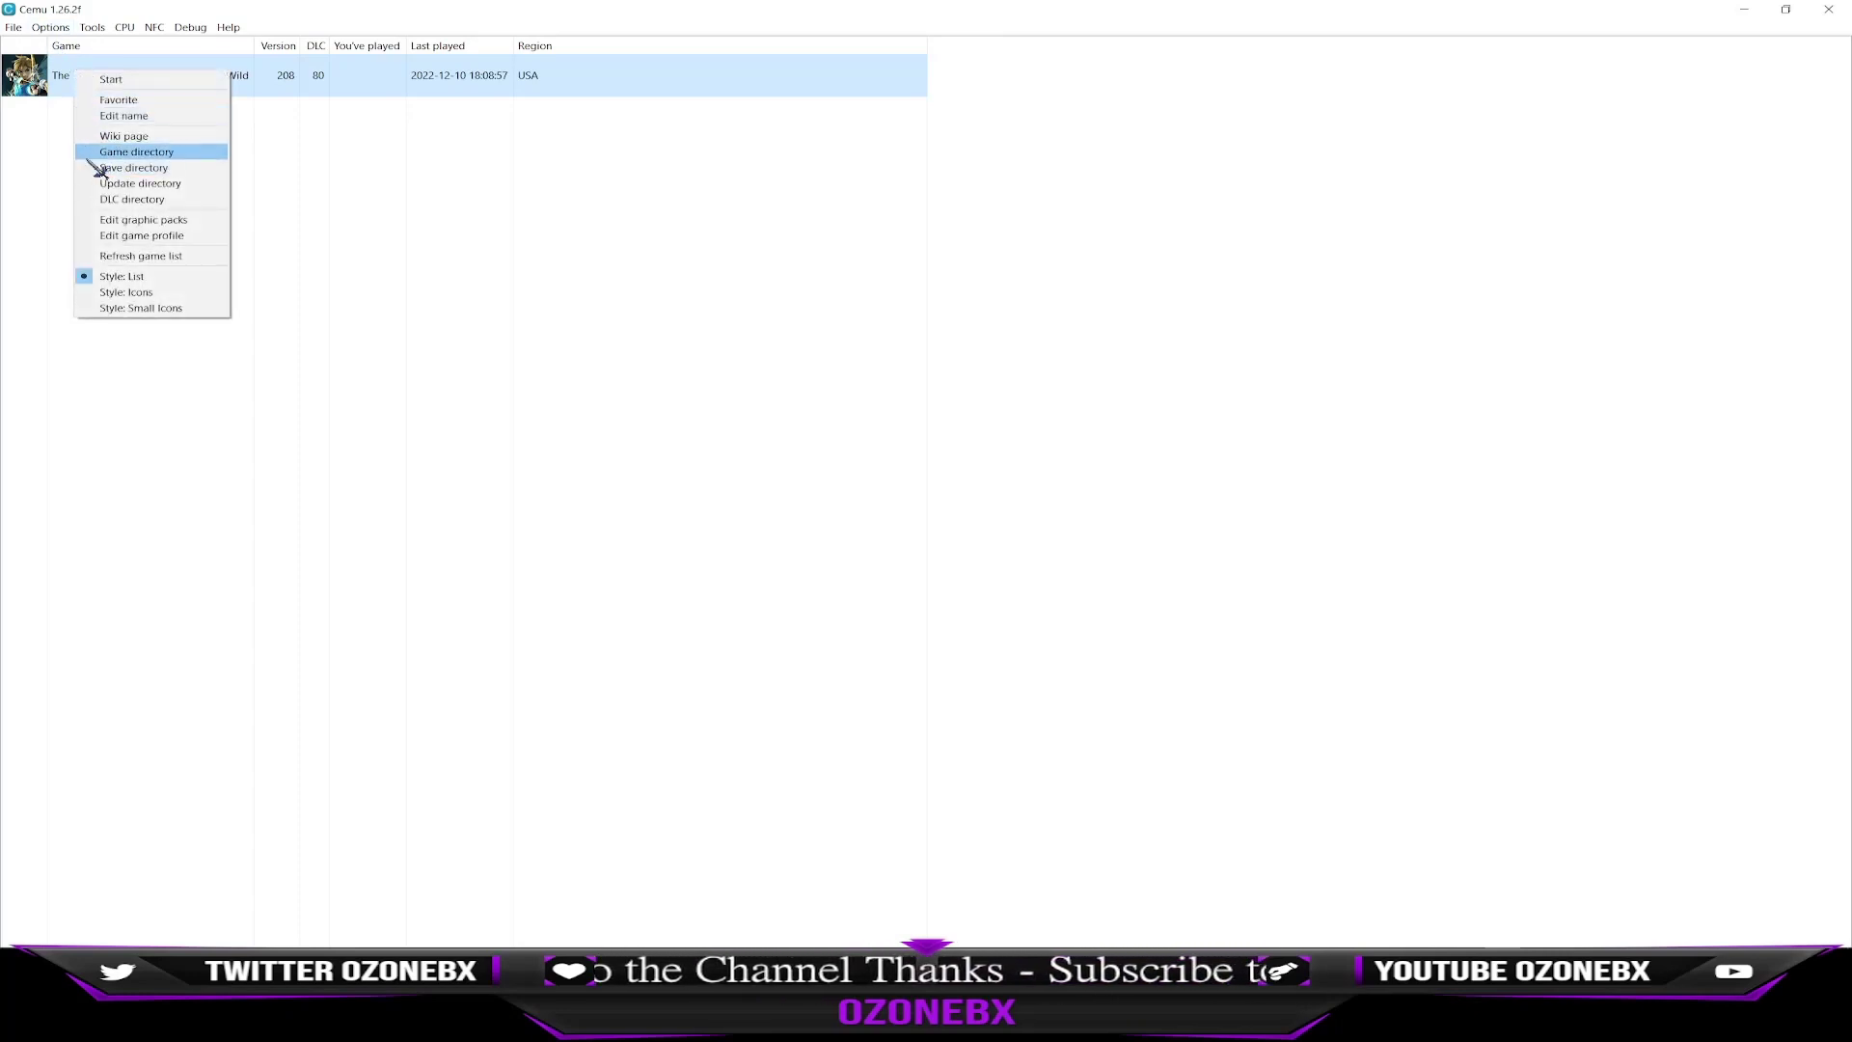
{"action": "left_click", "coordinate": [122, 237]}
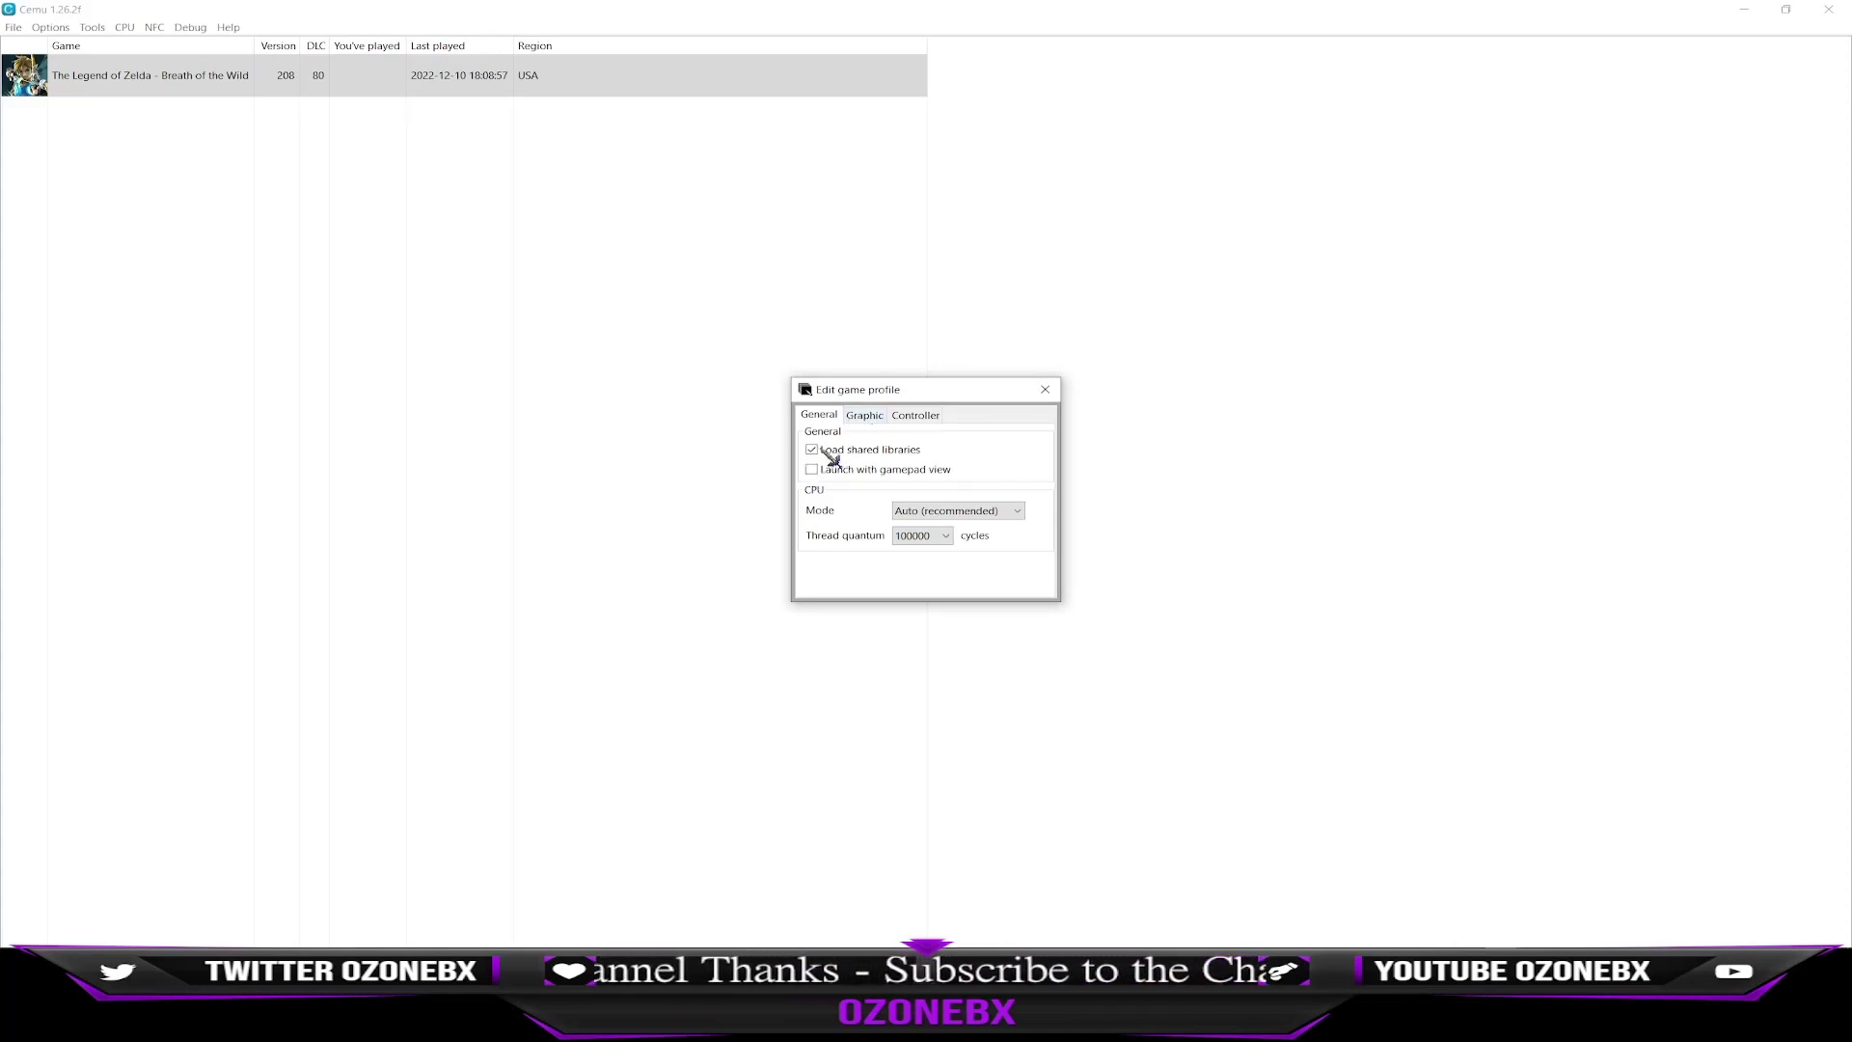
{"action": "left_click", "coordinate": [872, 423]}
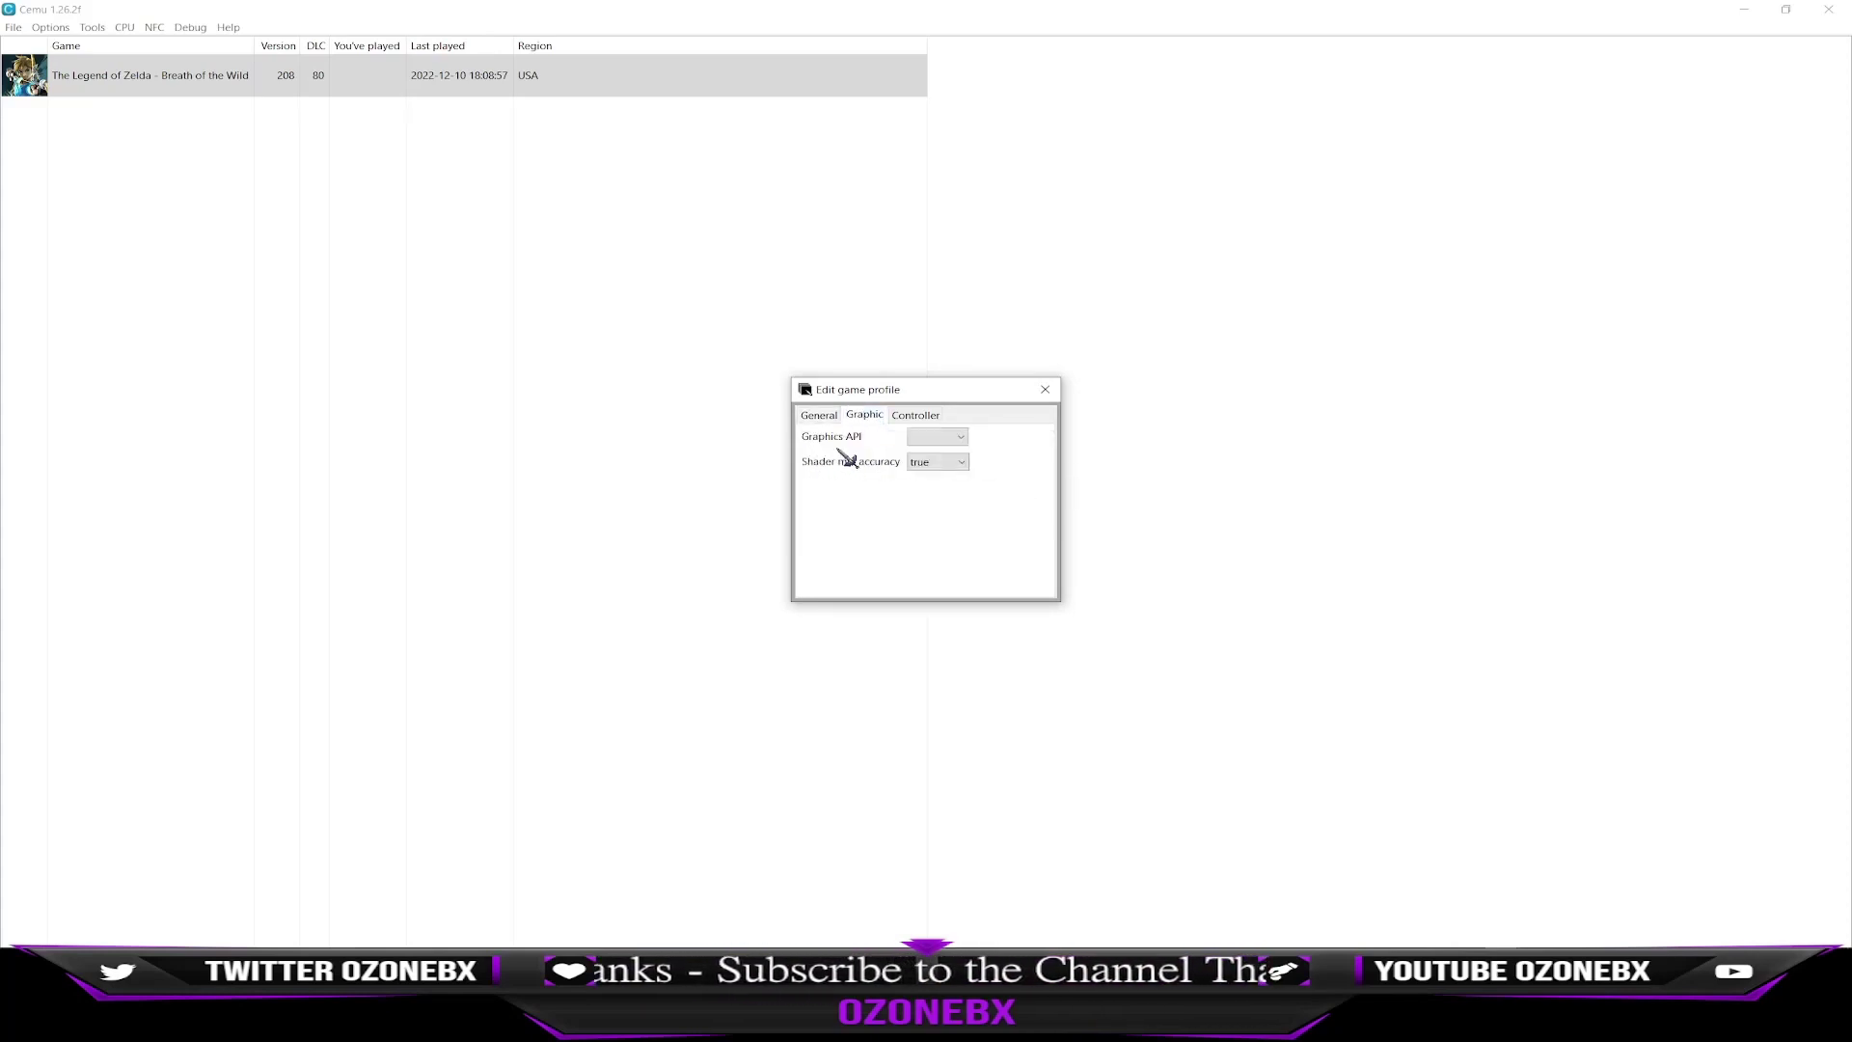
{"action": "left_click", "coordinate": [916, 416]}
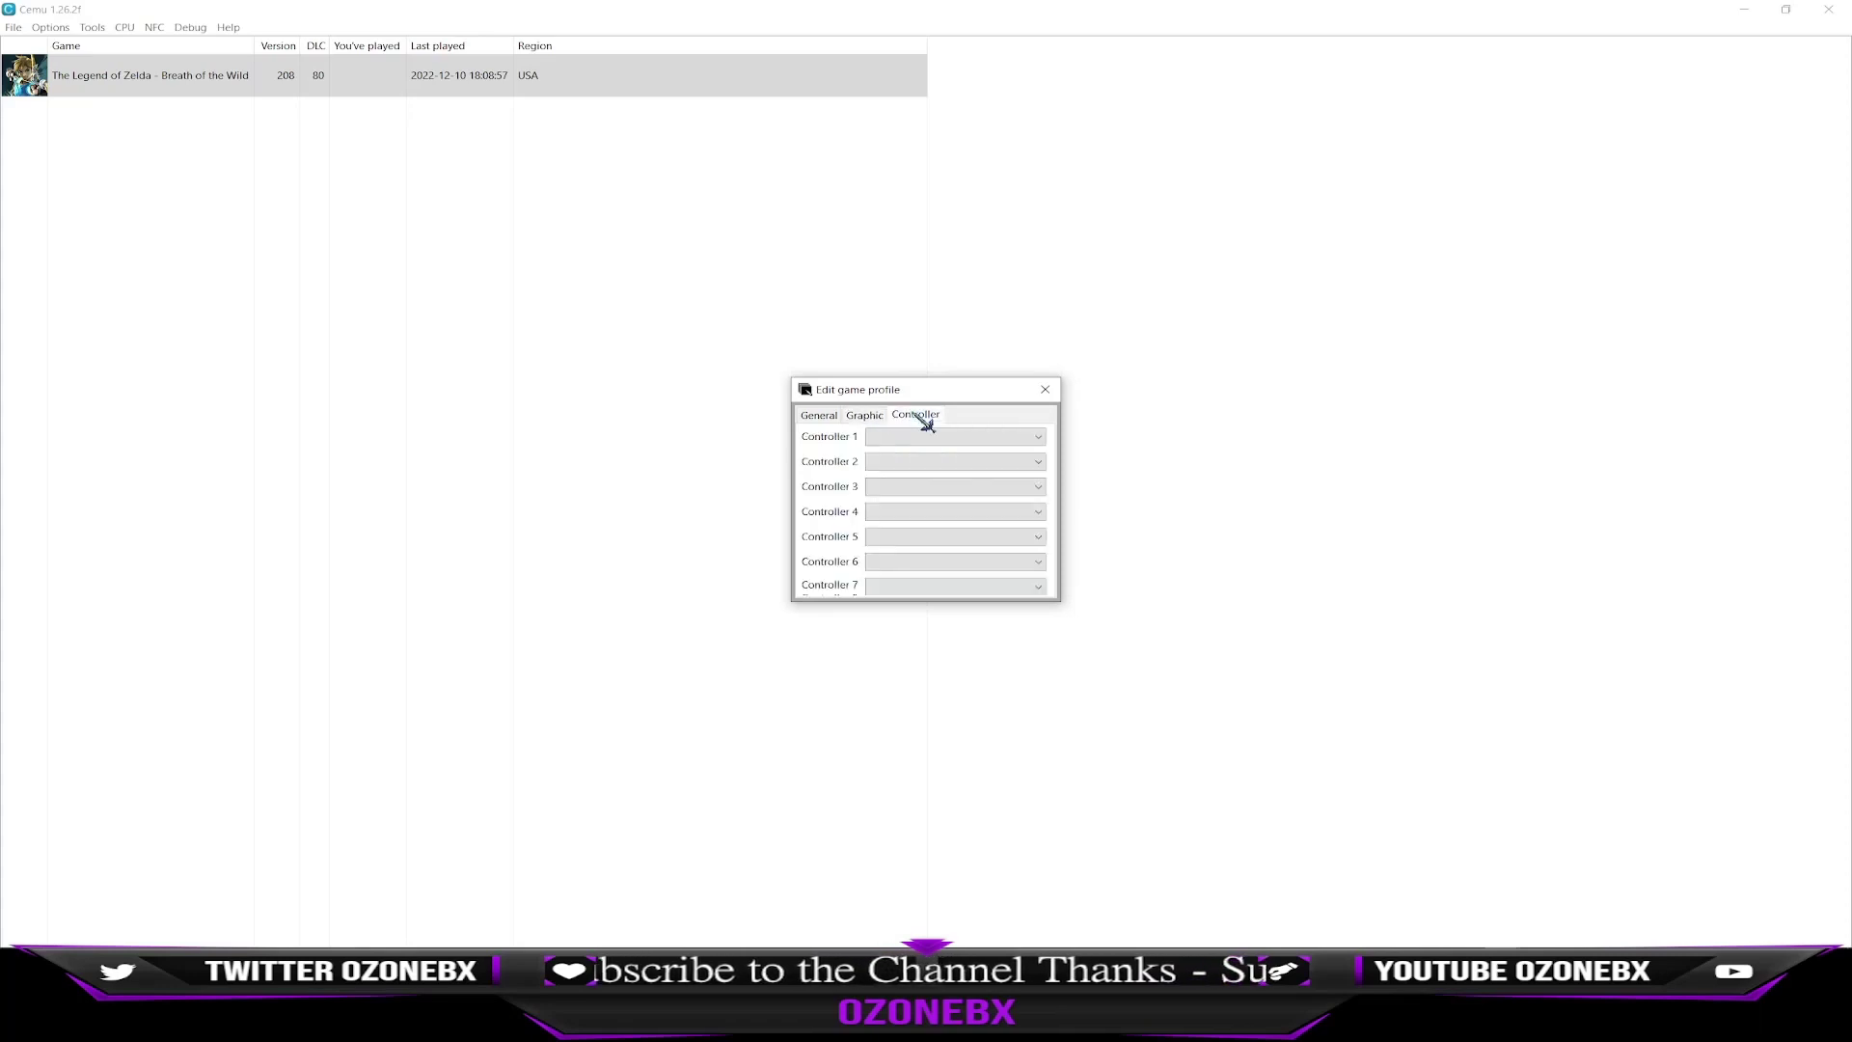
{"action": "left_click", "coordinate": [1055, 399]}
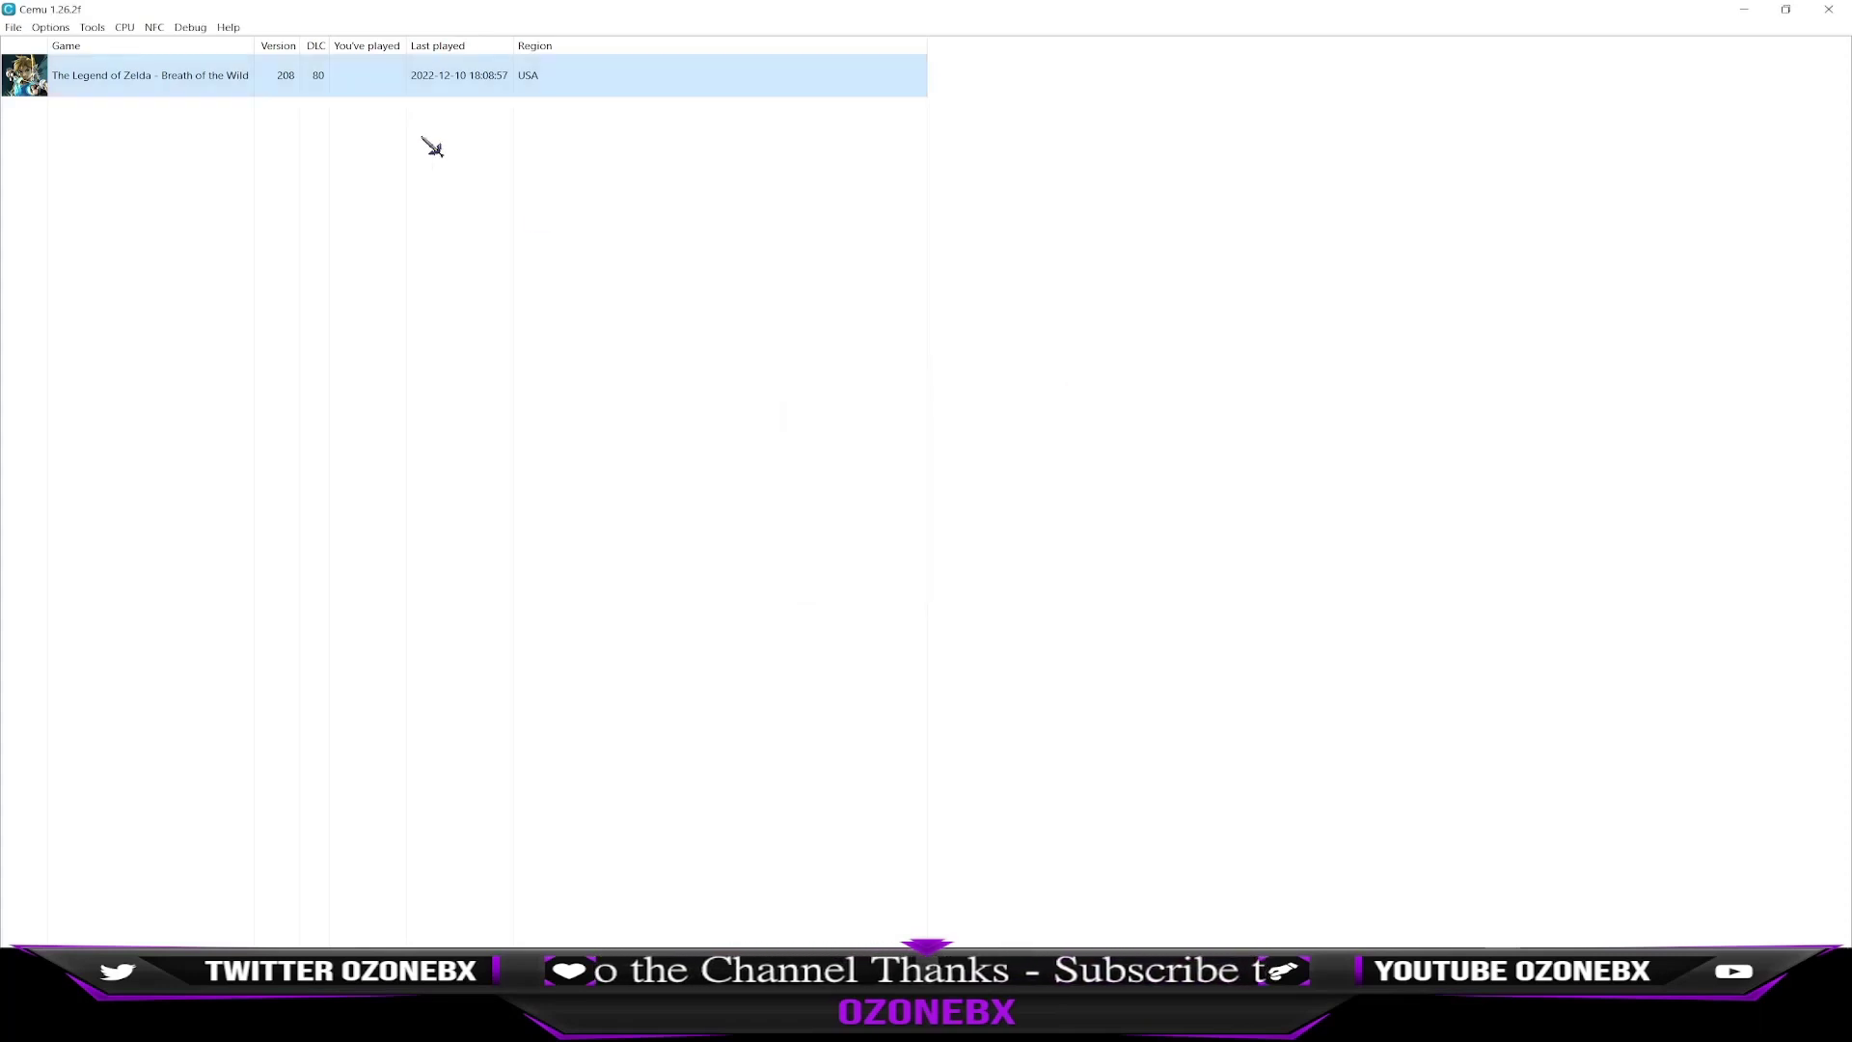
Open the Breath of the Wild graphic packs with Mods and Cheats expanded, and show the Draw Distance options in a wider window.
{"action": "right_click", "coordinate": [63, 72]}
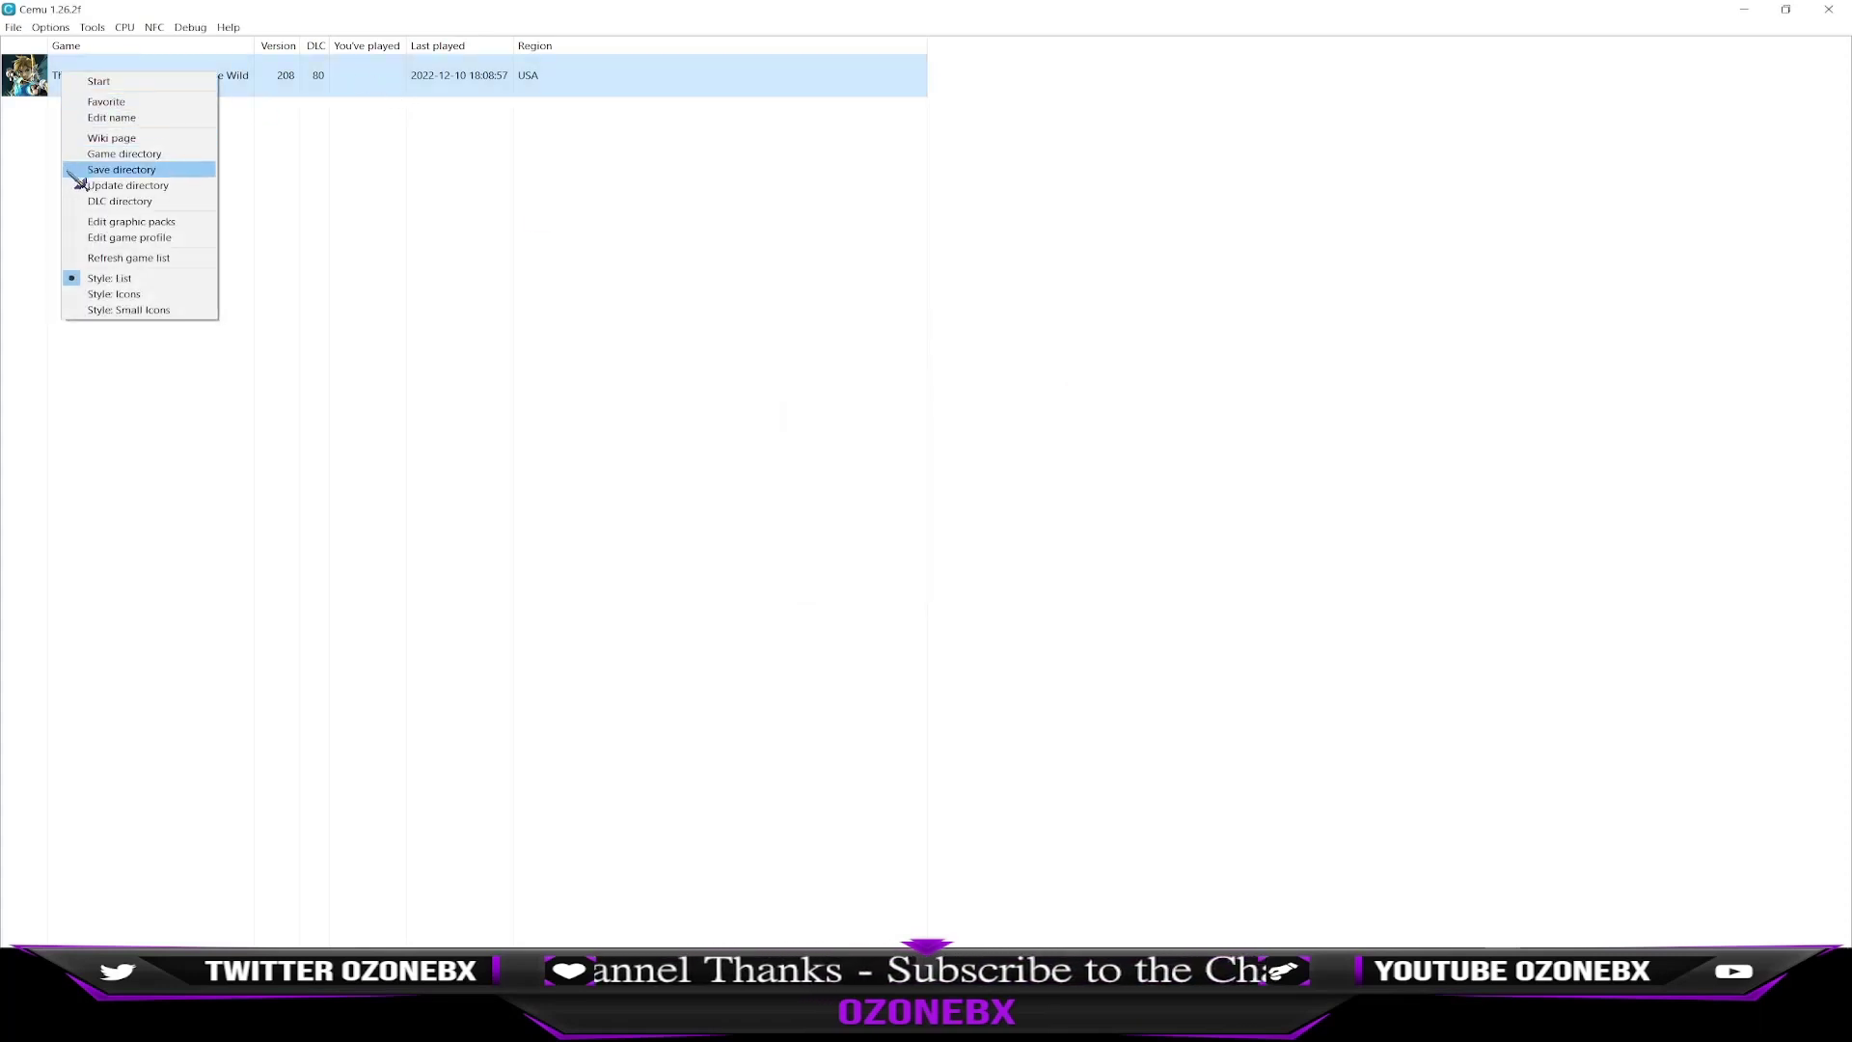
{"action": "left_click", "coordinate": [99, 224]}
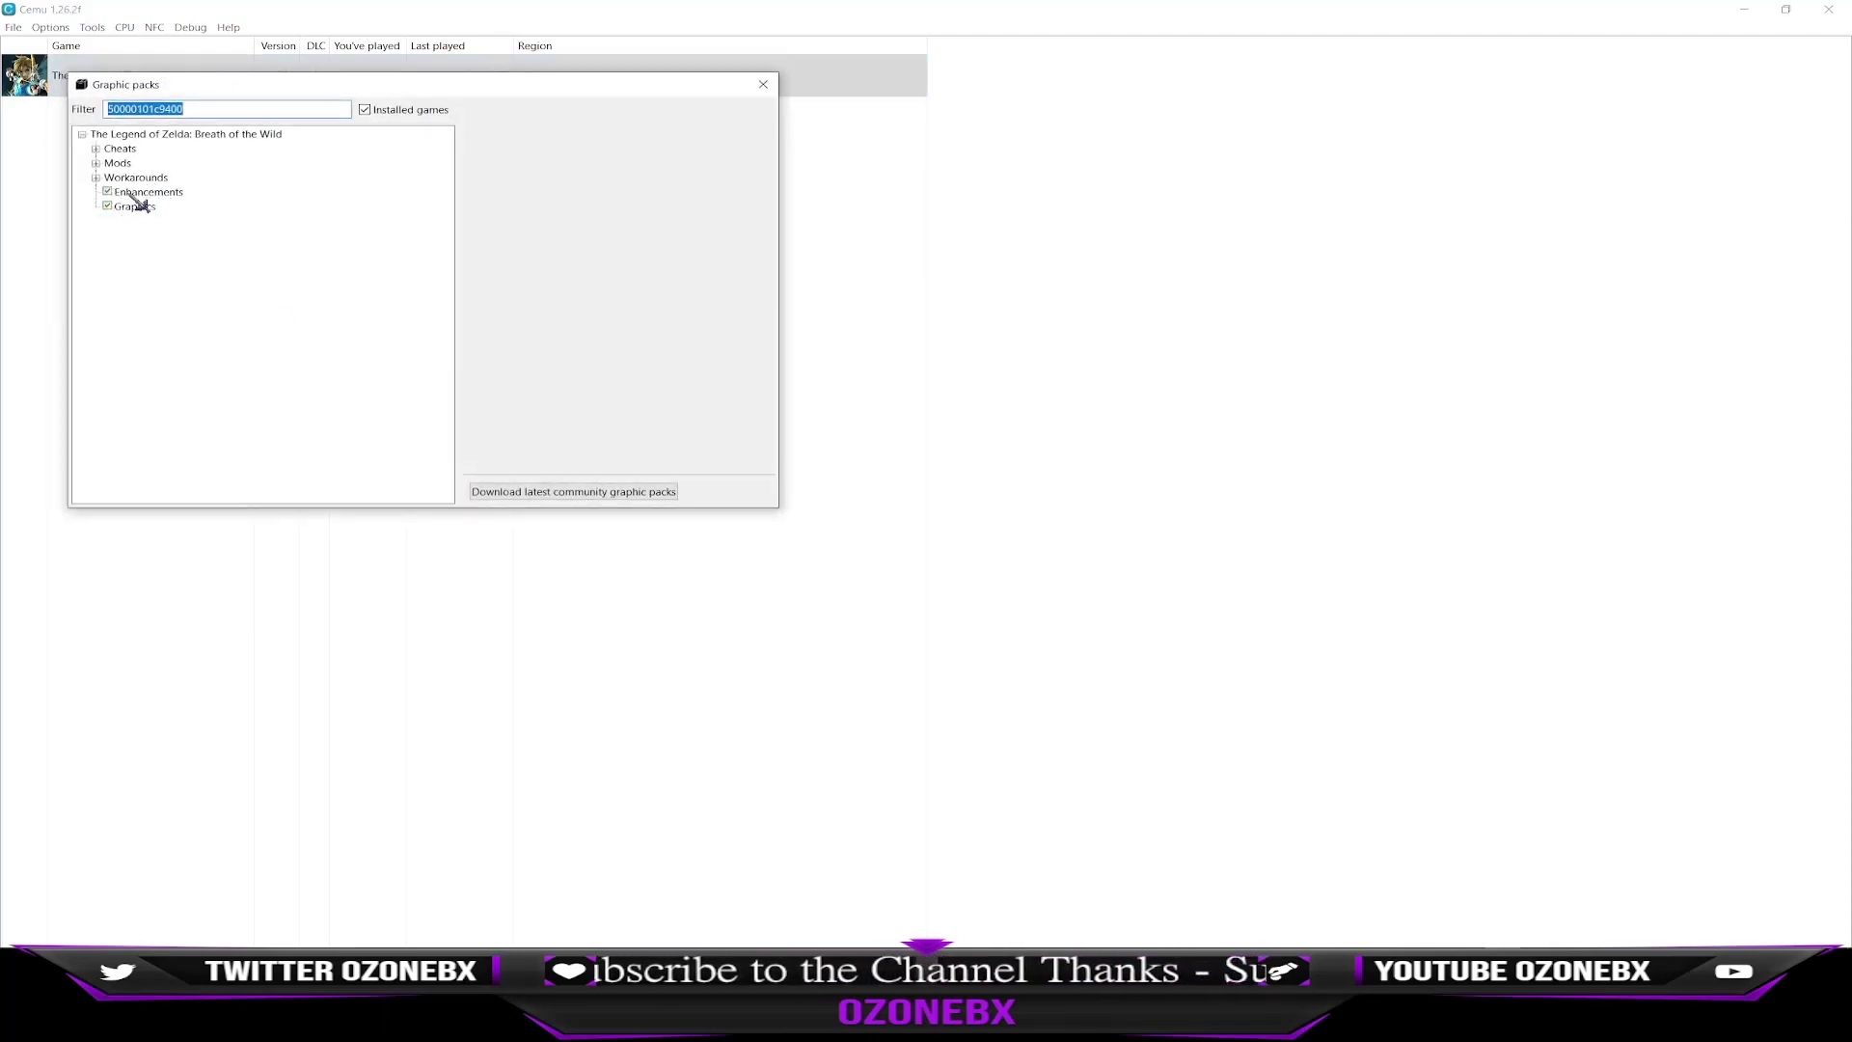
{"action": "left_click", "coordinate": [97, 164]}
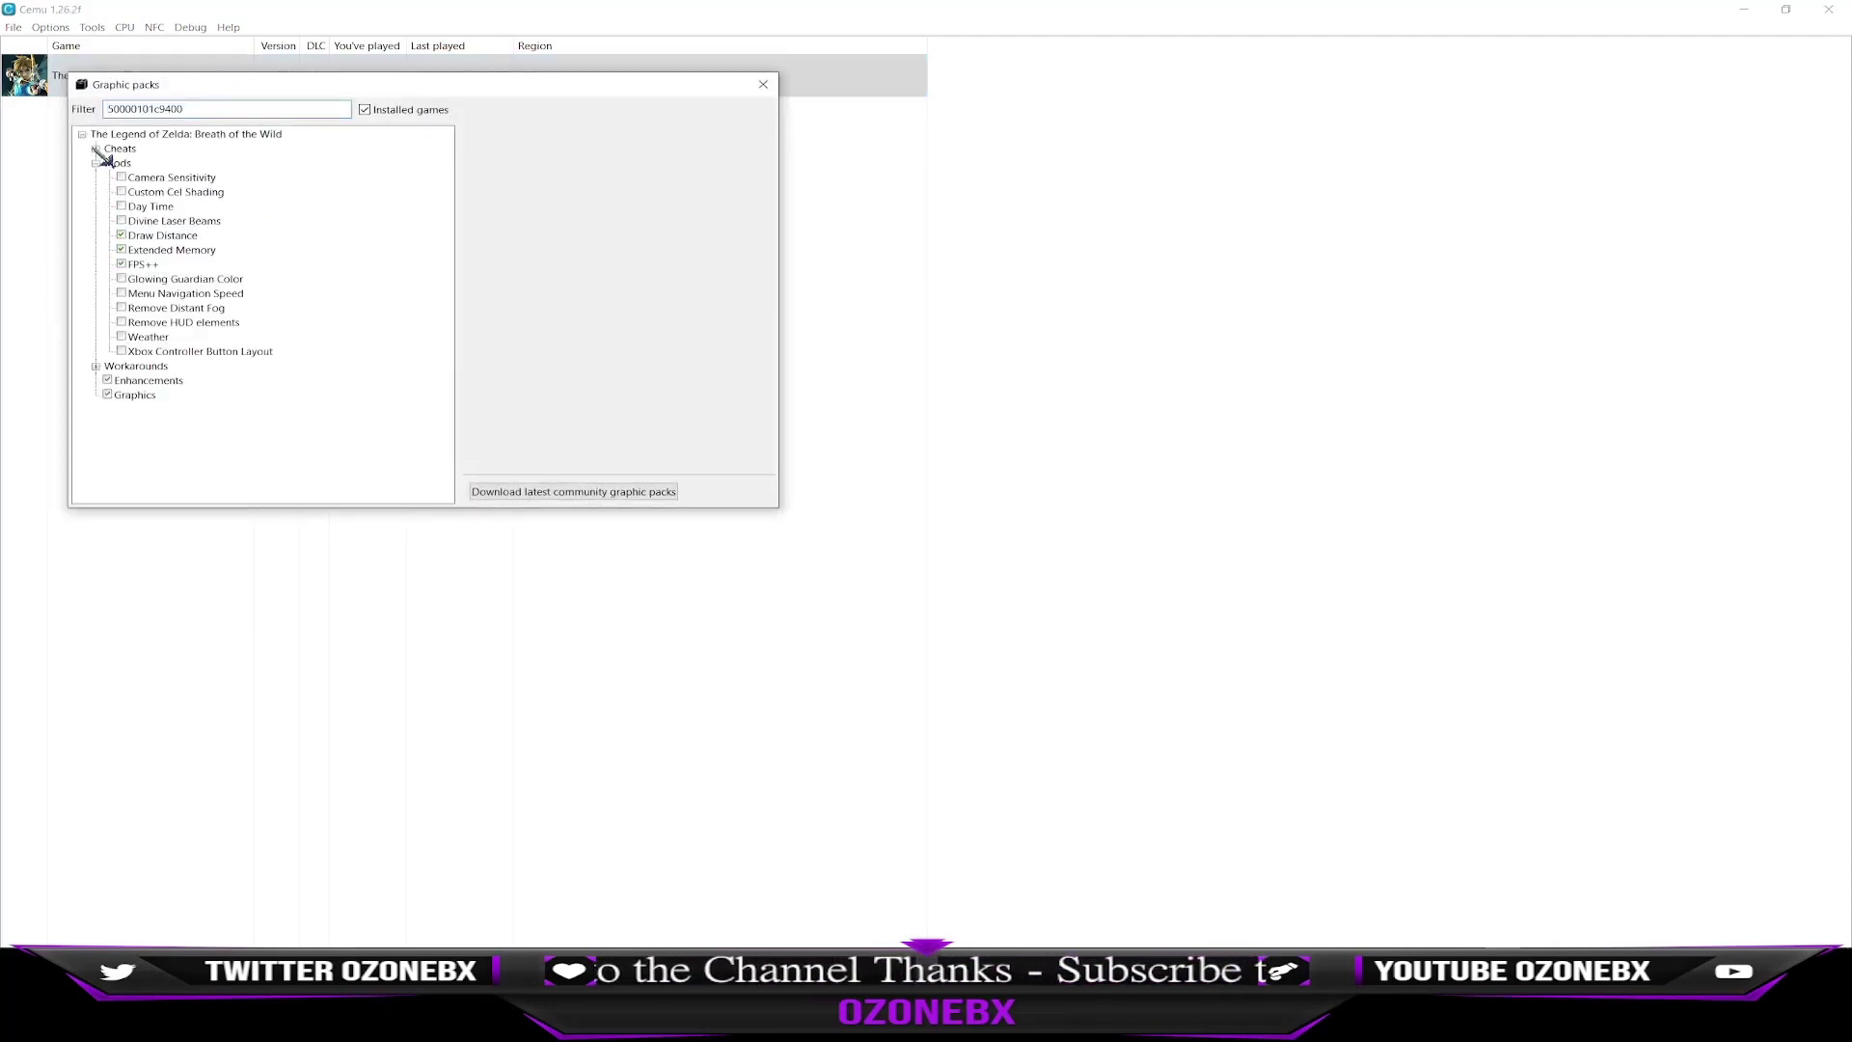
{"action": "left_click", "coordinate": [96, 148]}
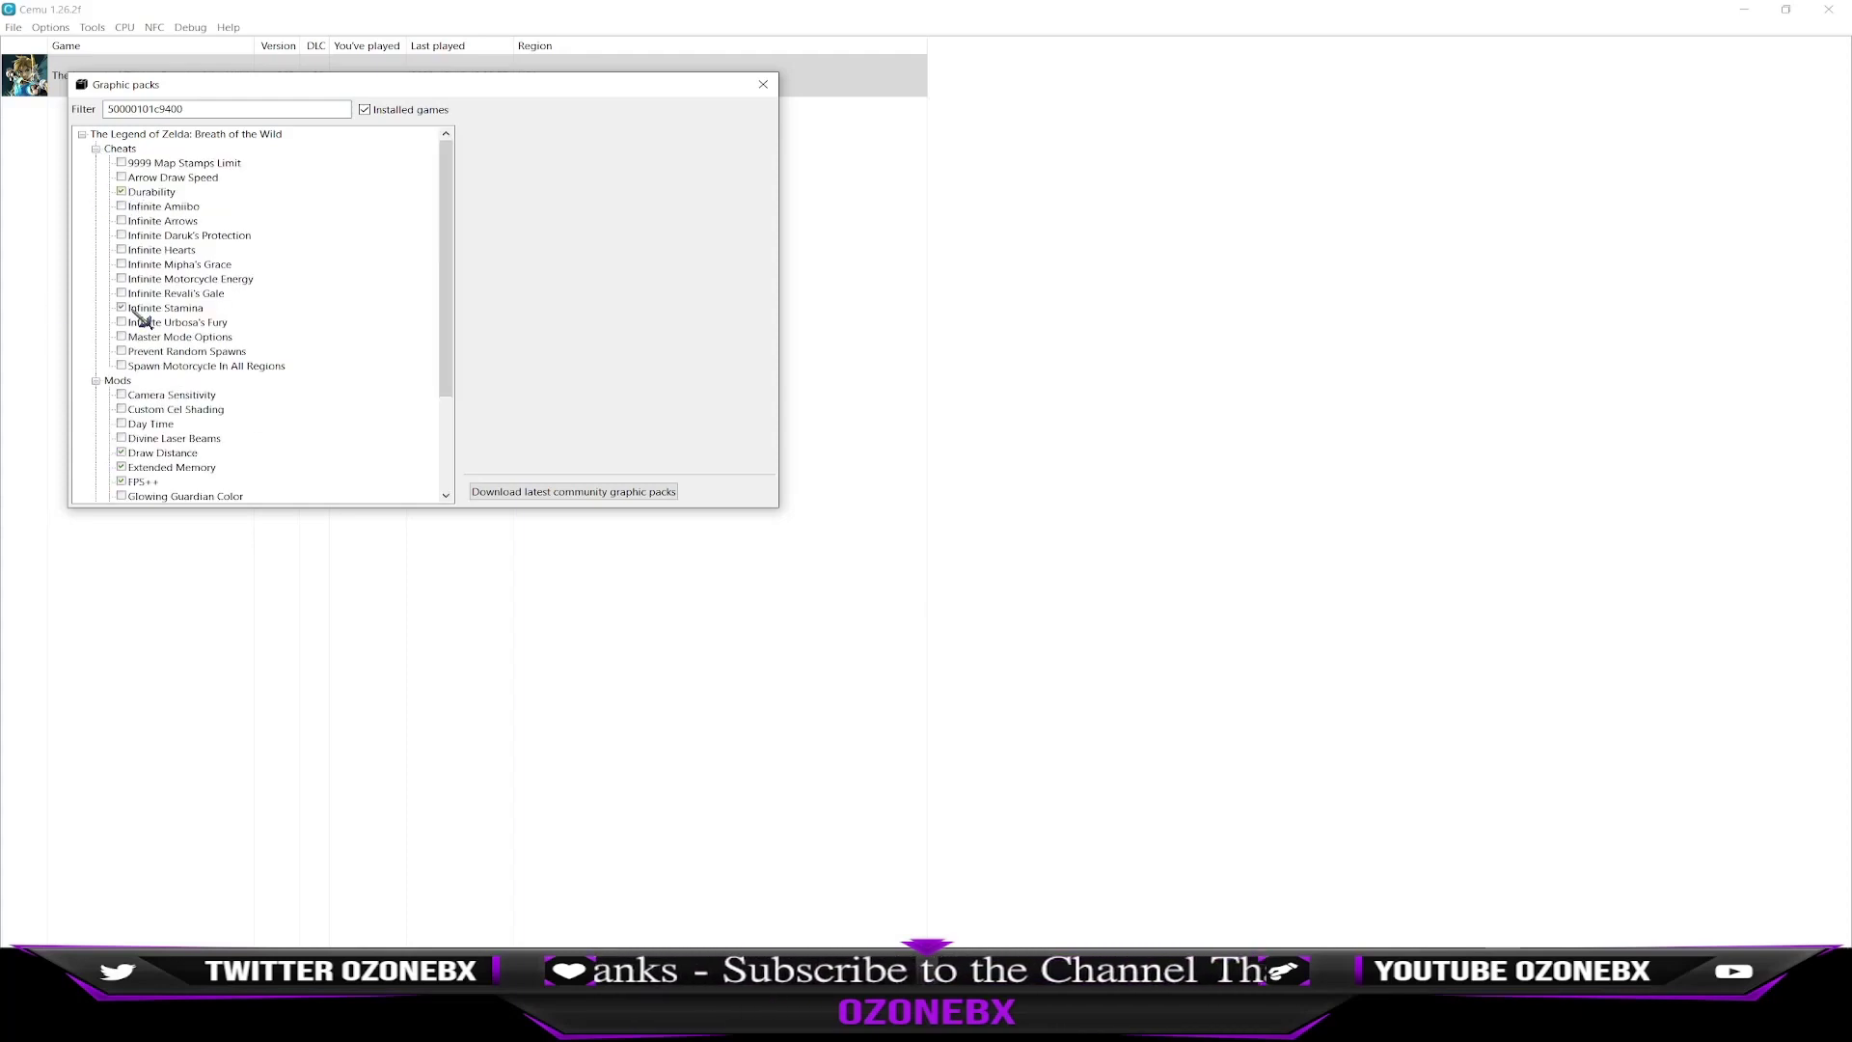
{"action": "scroll", "coordinate": [106, 395], "scroll_direction": "down", "scroll_amount": 3}
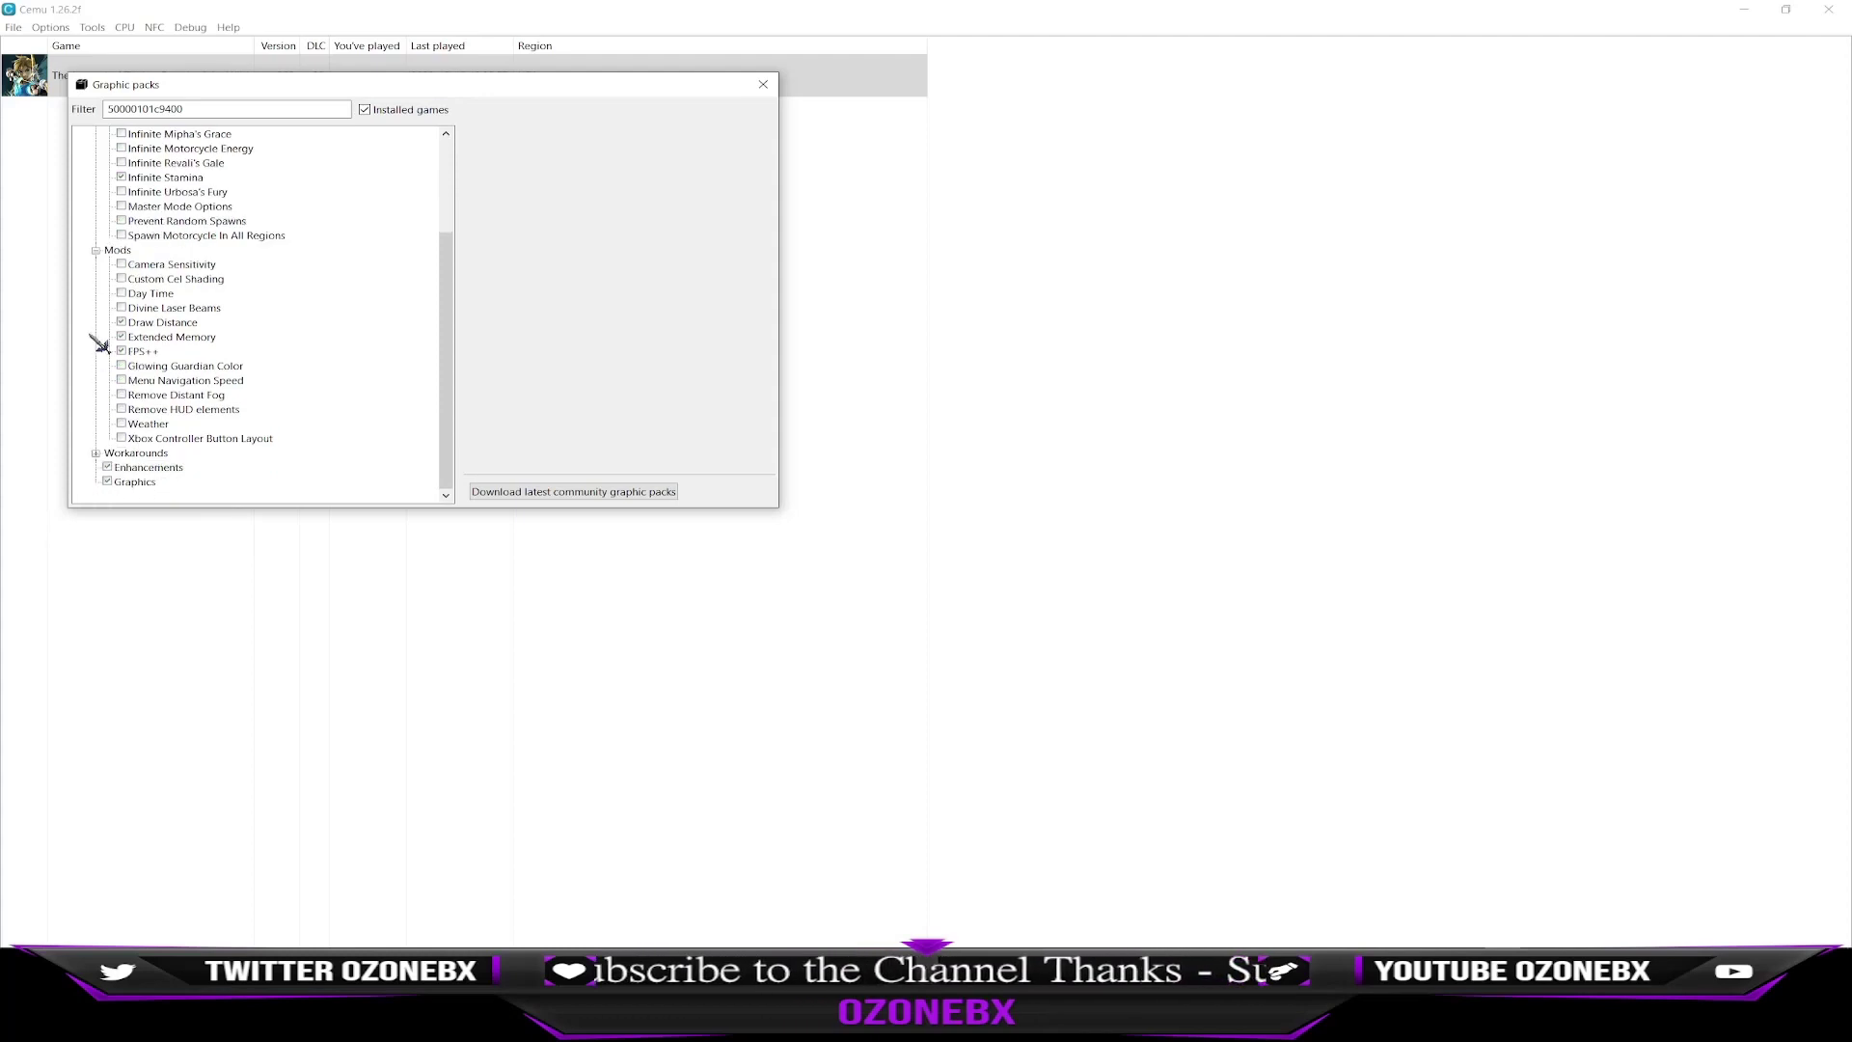
{"action": "left_click", "coordinate": [147, 323]}
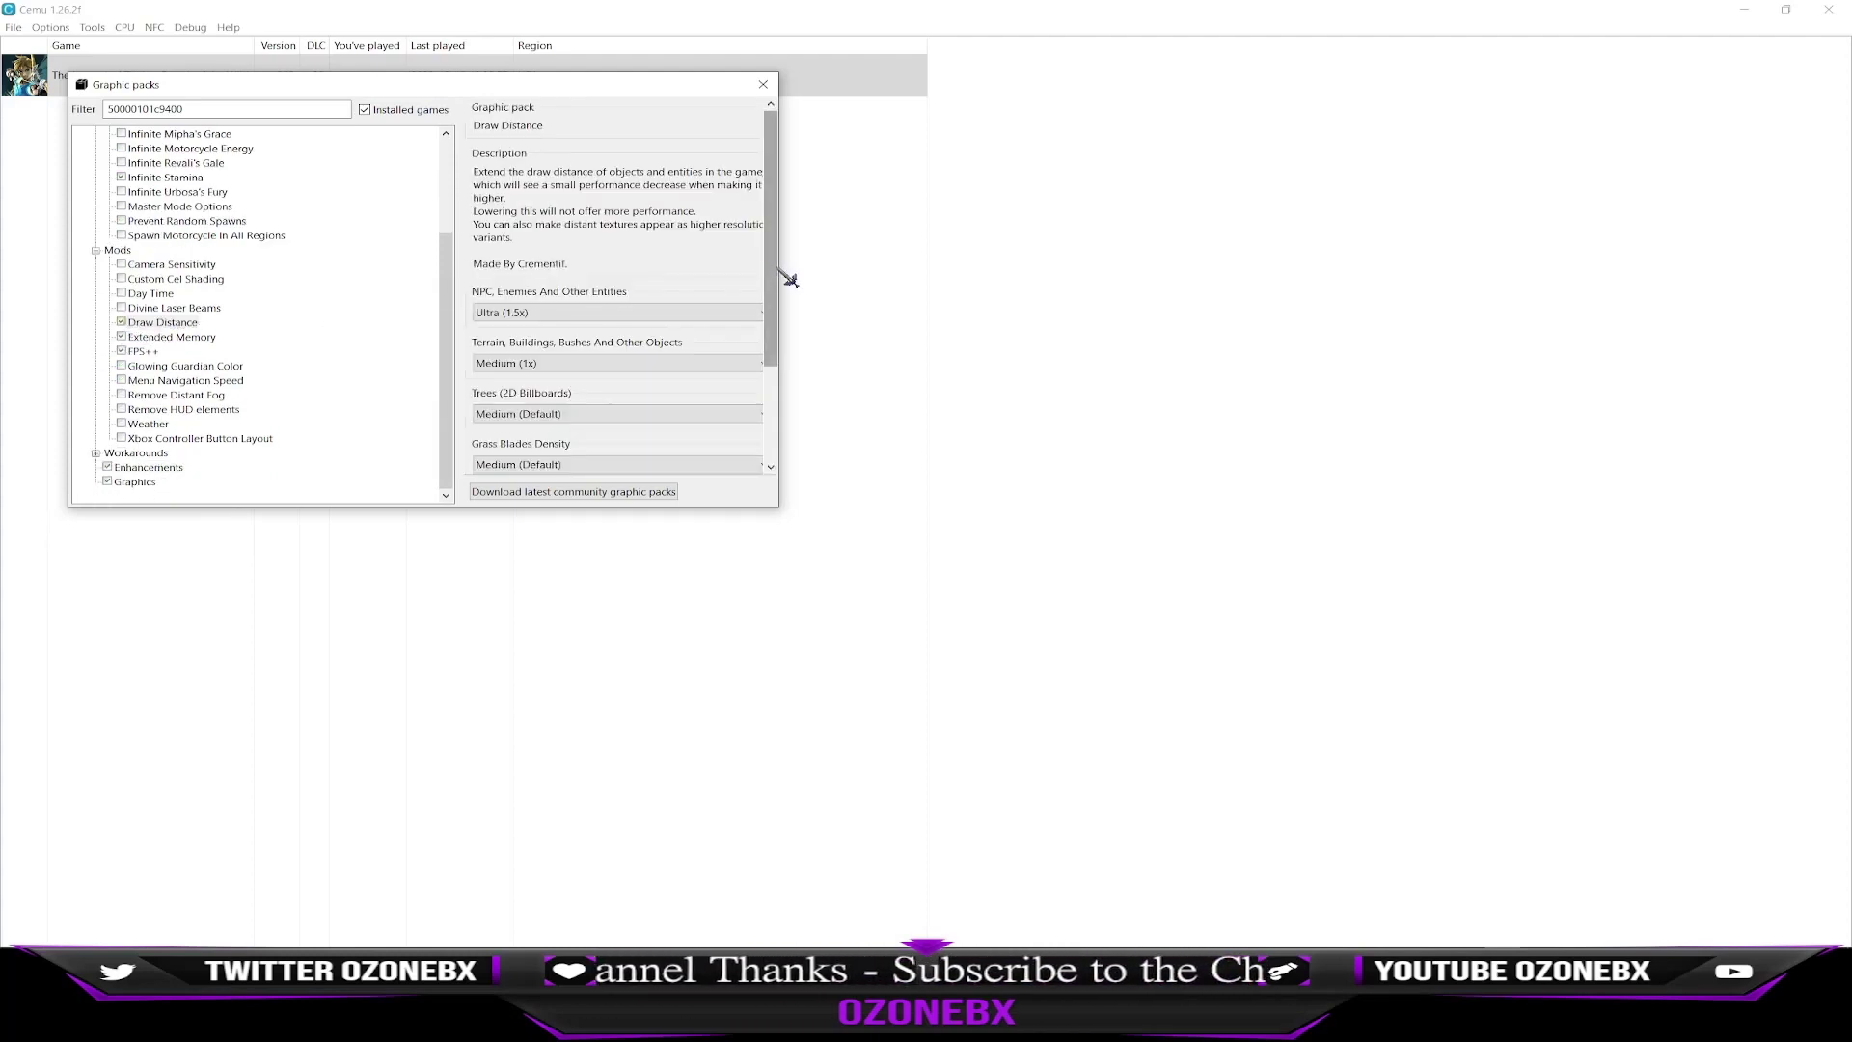
{"action": "left_click_drag", "start_coordinate": [775, 268], "coordinate": [1170, 266]}
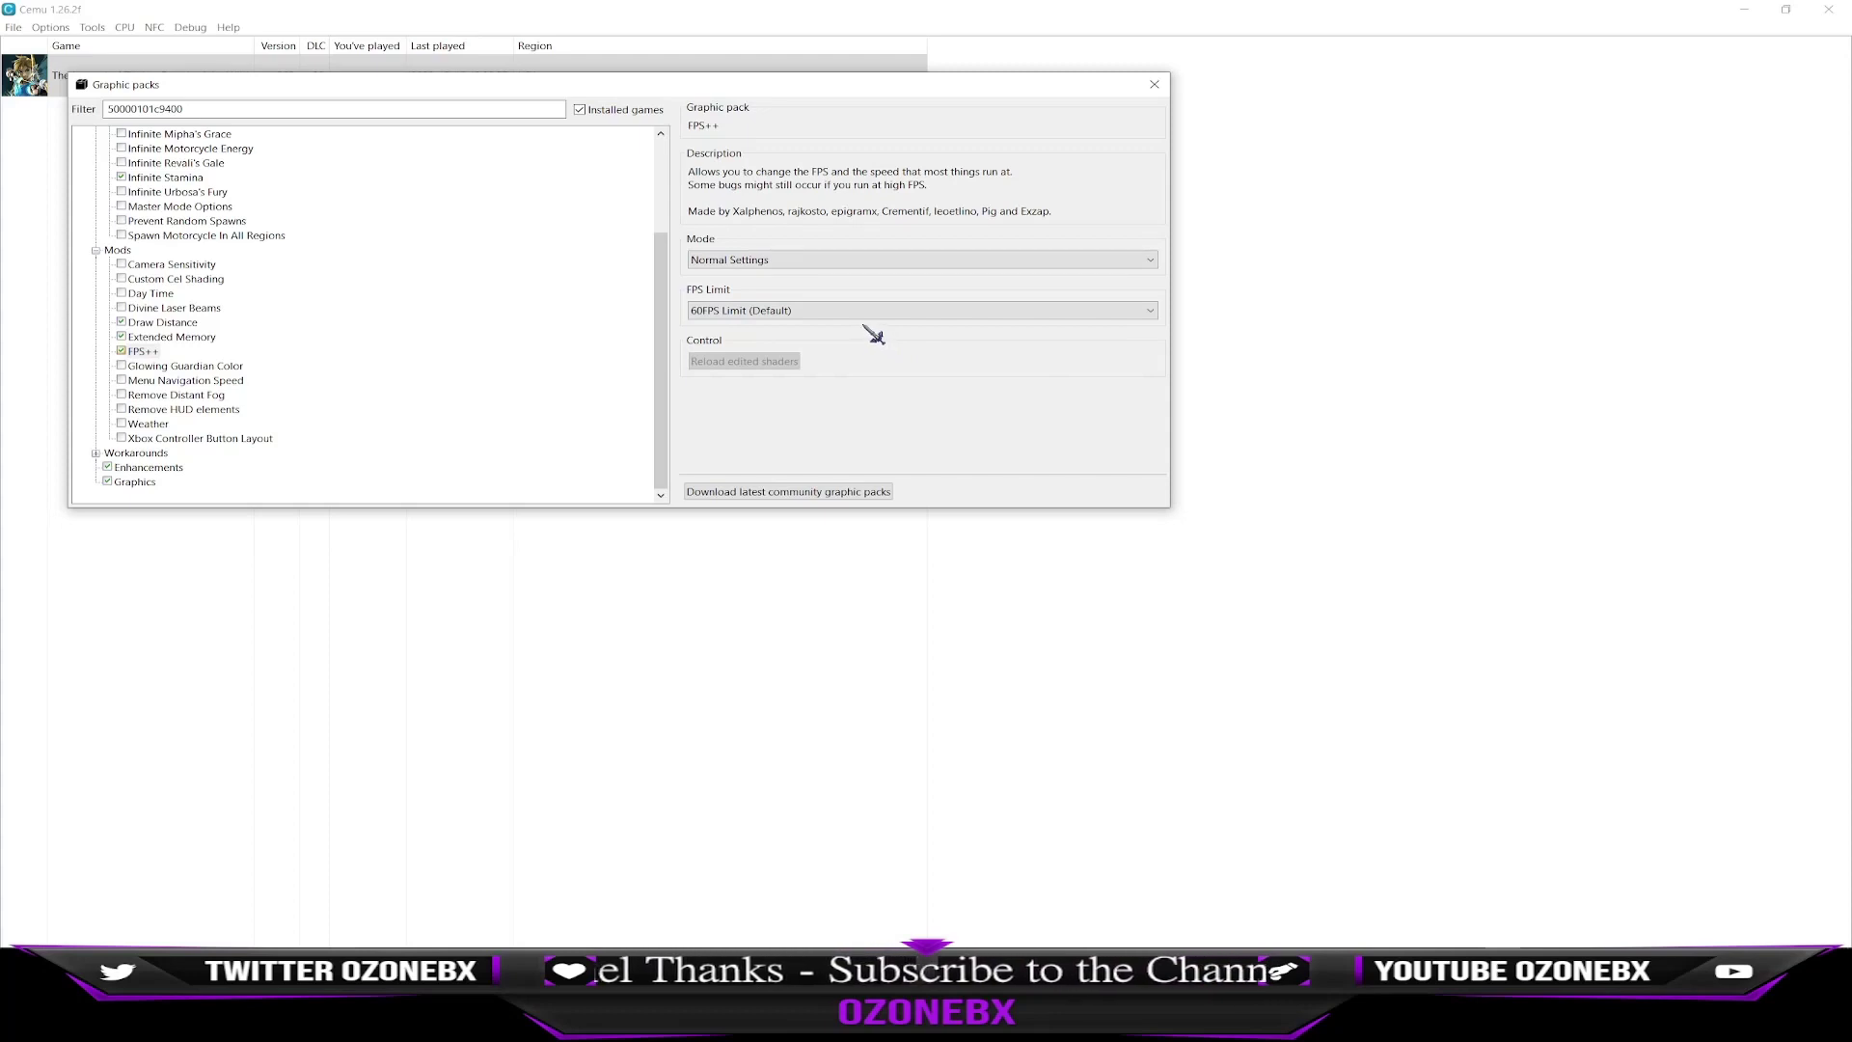
Set the FPS++ mod to Advanced Settings with a 60FPS framerate limit and all cutscenes limited to 60FPS.
{"action": "left_click", "coordinate": [842, 261]}
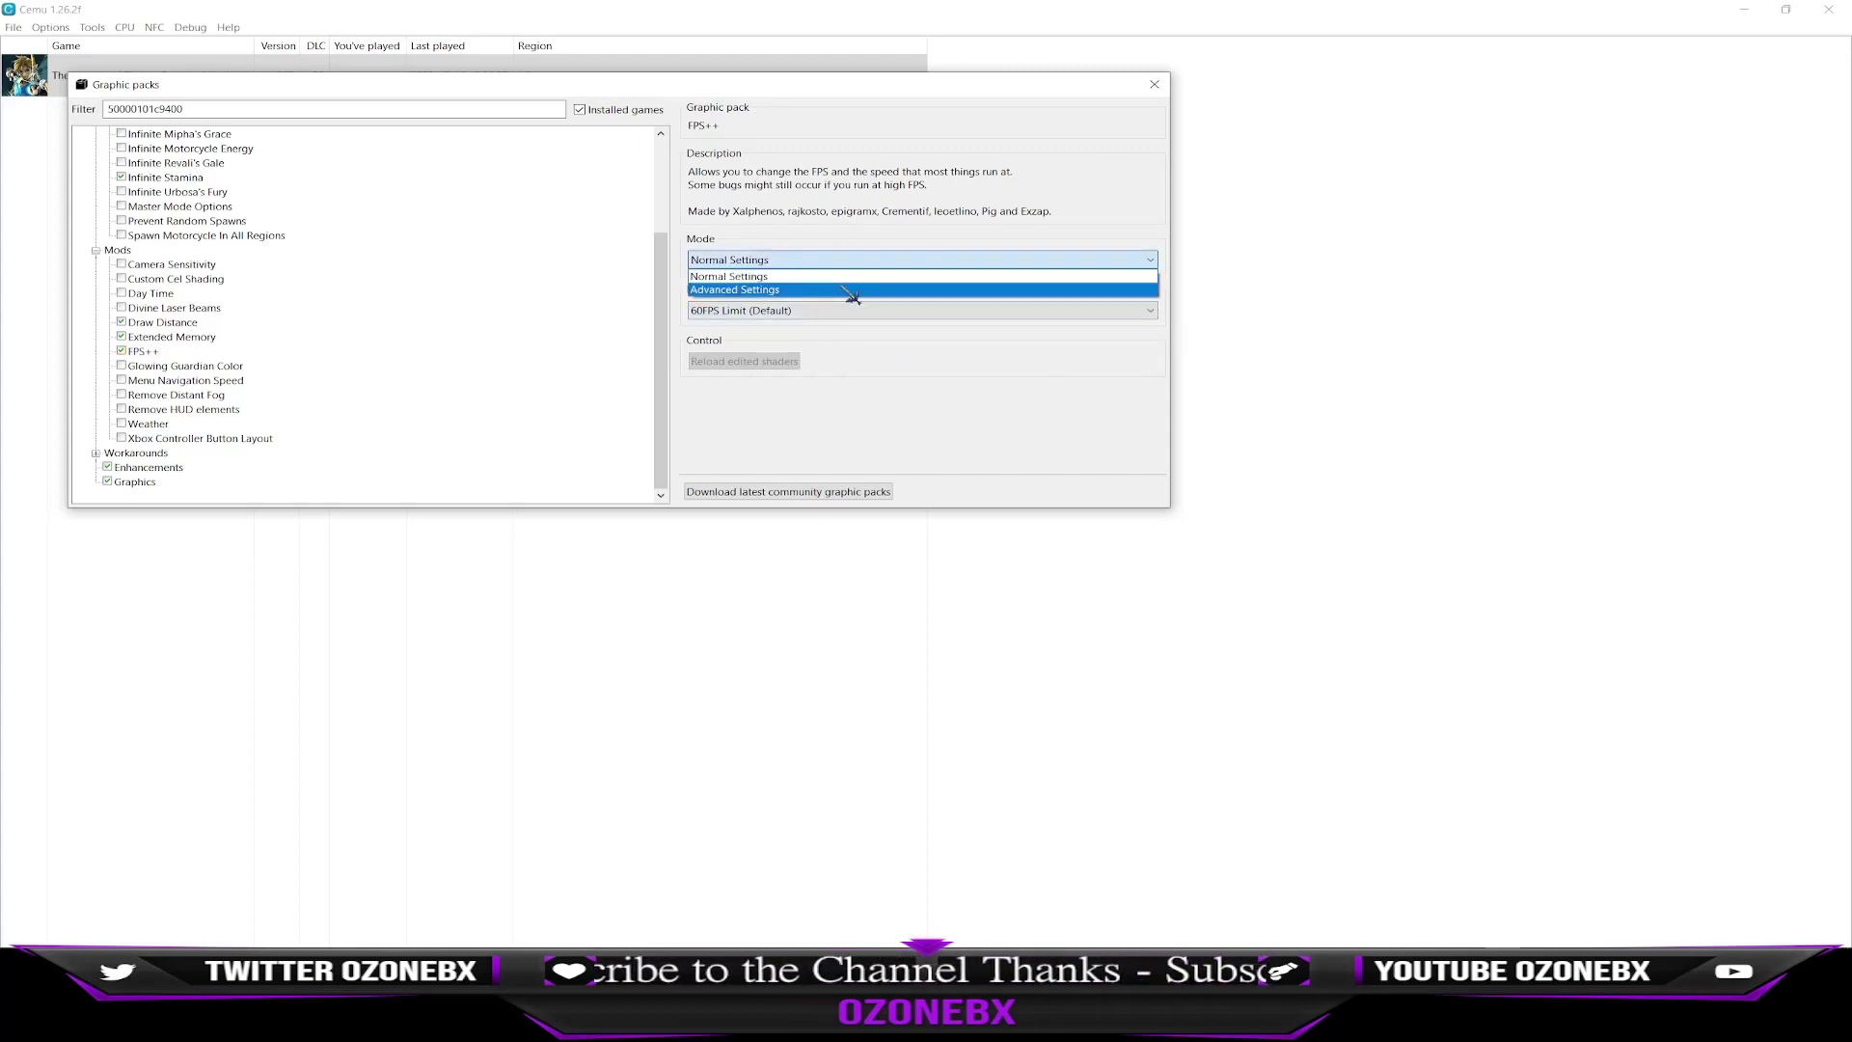
{"action": "left_click", "coordinate": [853, 290]}
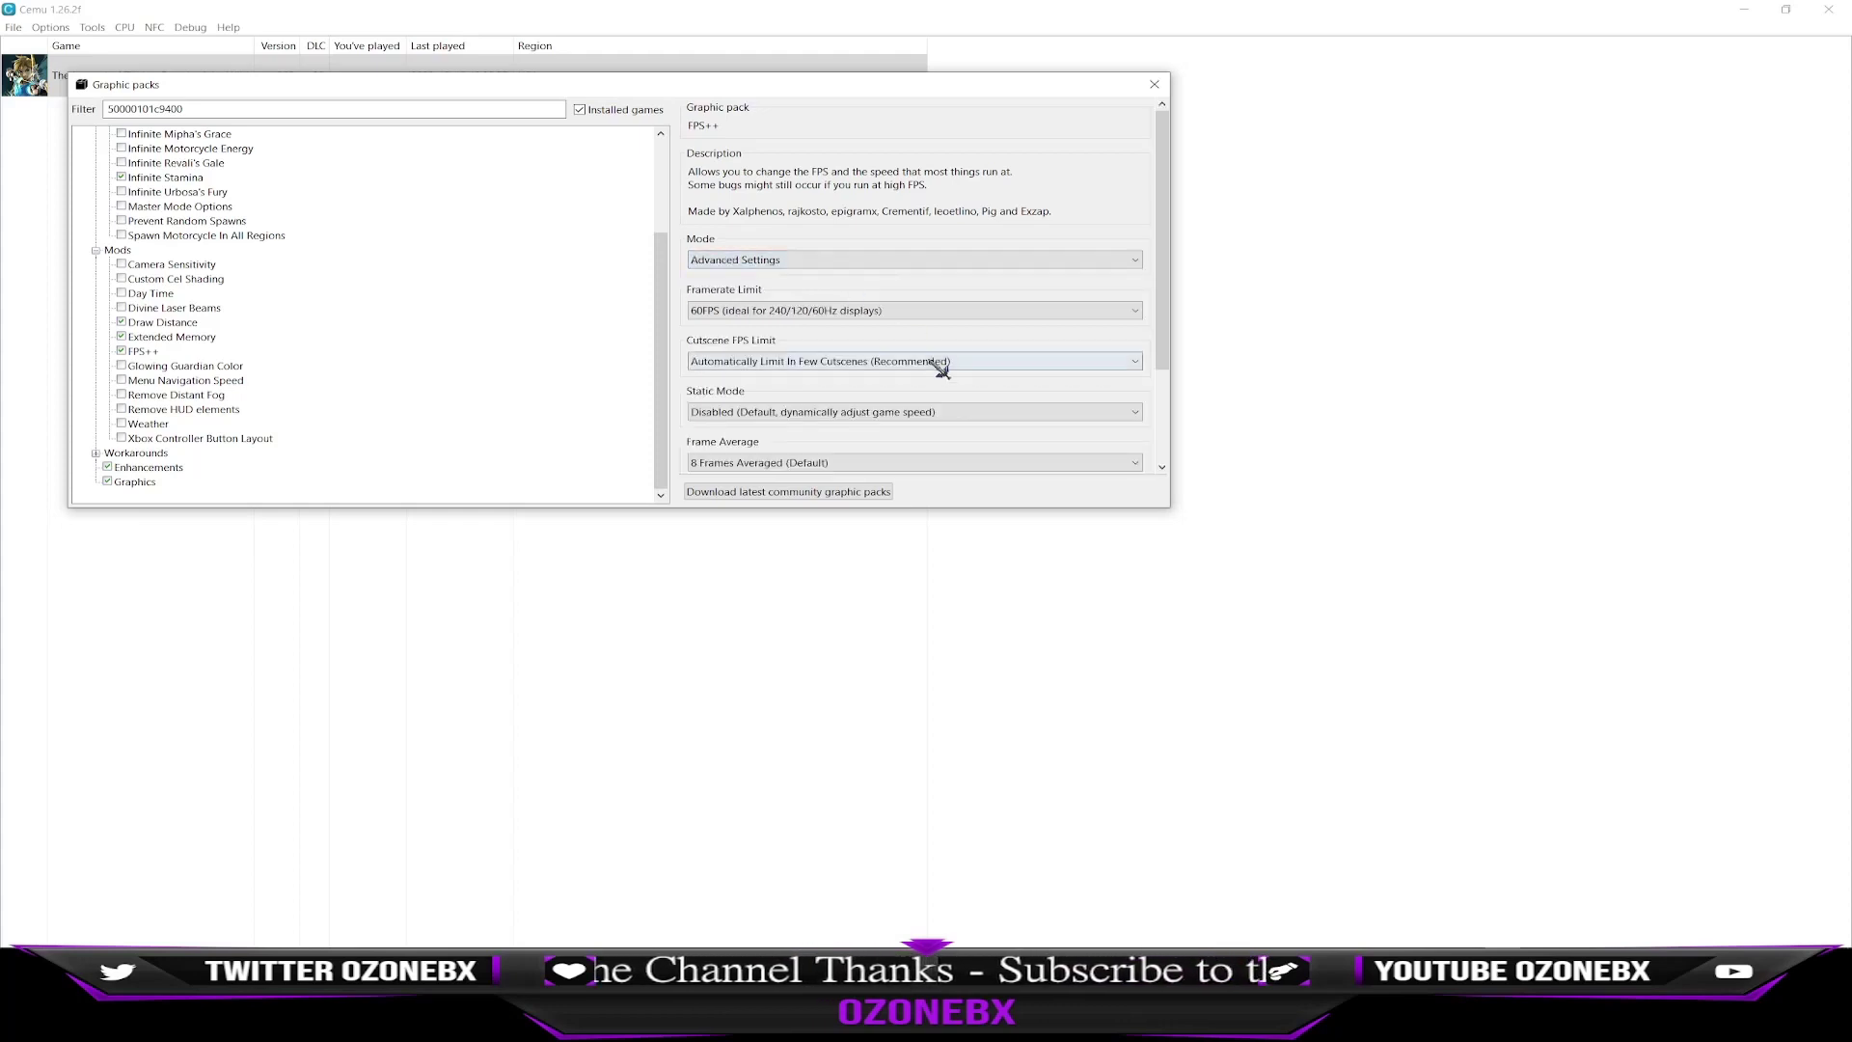
{"action": "scroll", "coordinate": [933, 367], "scroll_direction": "down", "scroll_amount": 1}
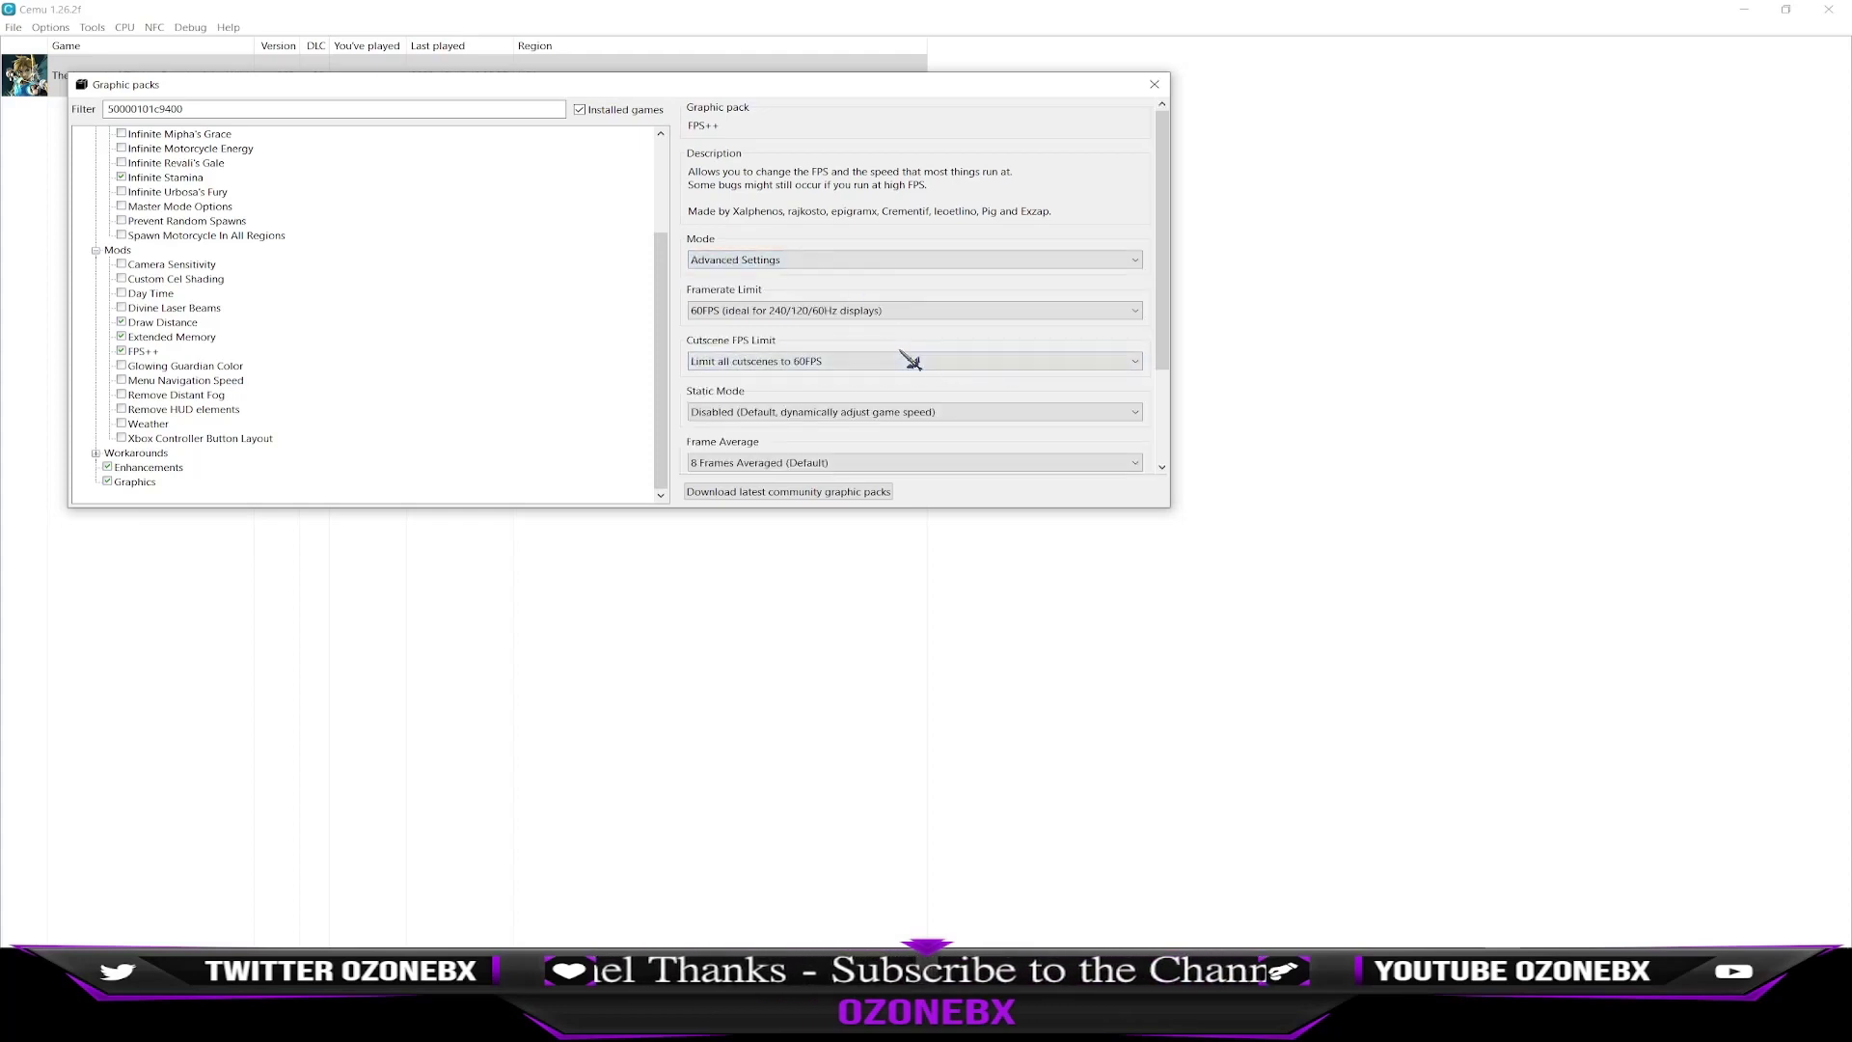
{"action": "left_click", "coordinate": [884, 312]}
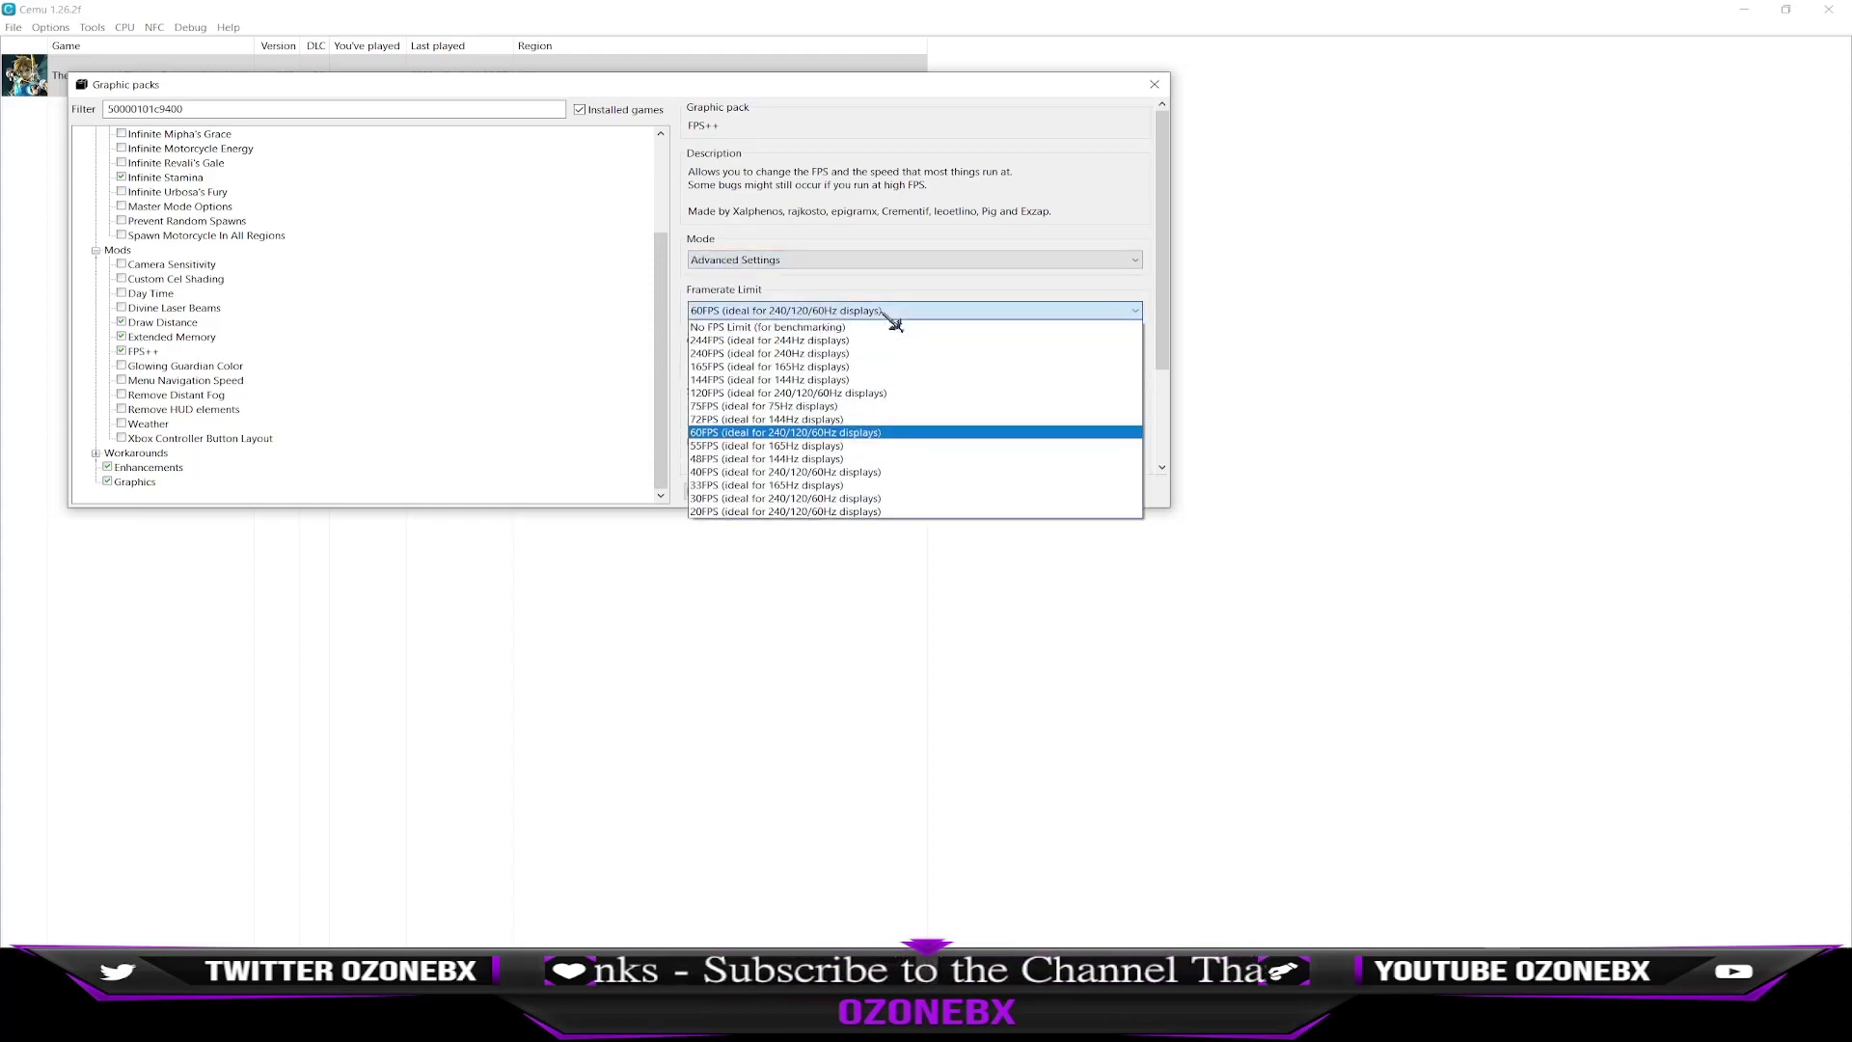
{"action": "left_click", "coordinate": [828, 434]}
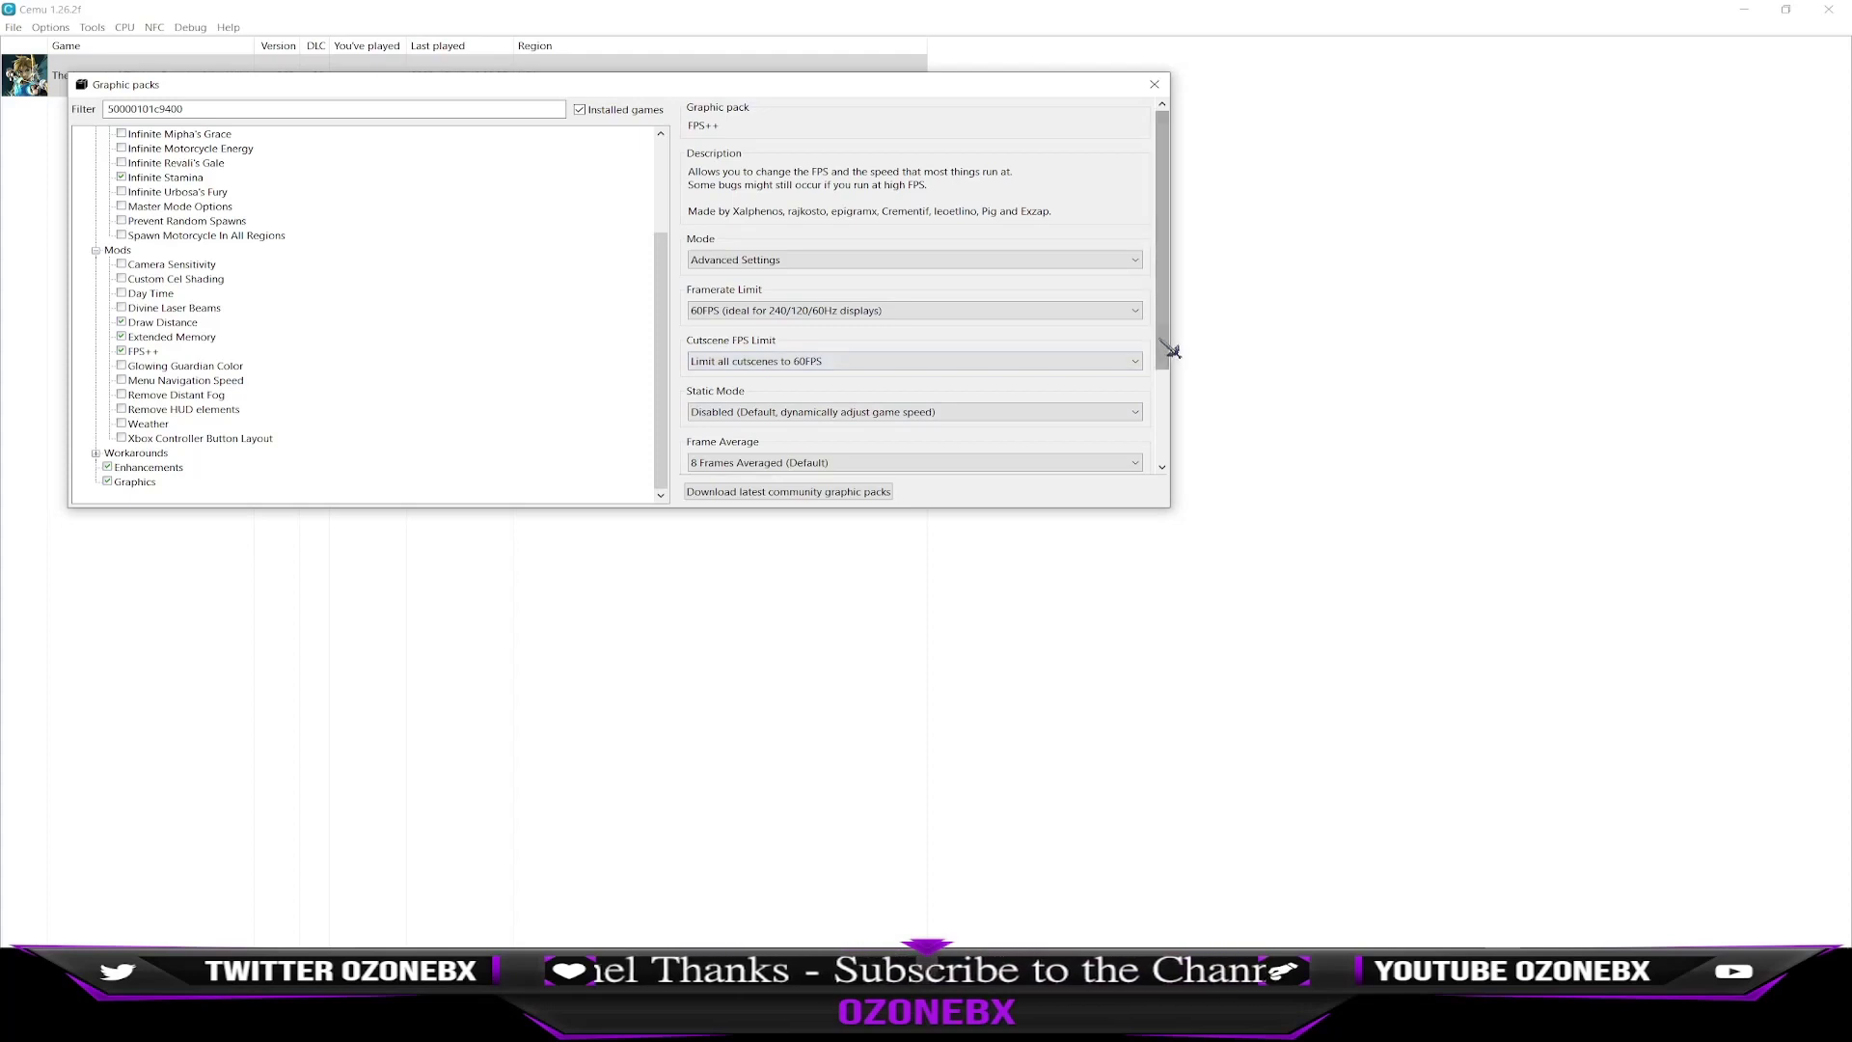
{"action": "left_click_drag", "start_coordinate": [1165, 349], "coordinate": [1163, 451]}
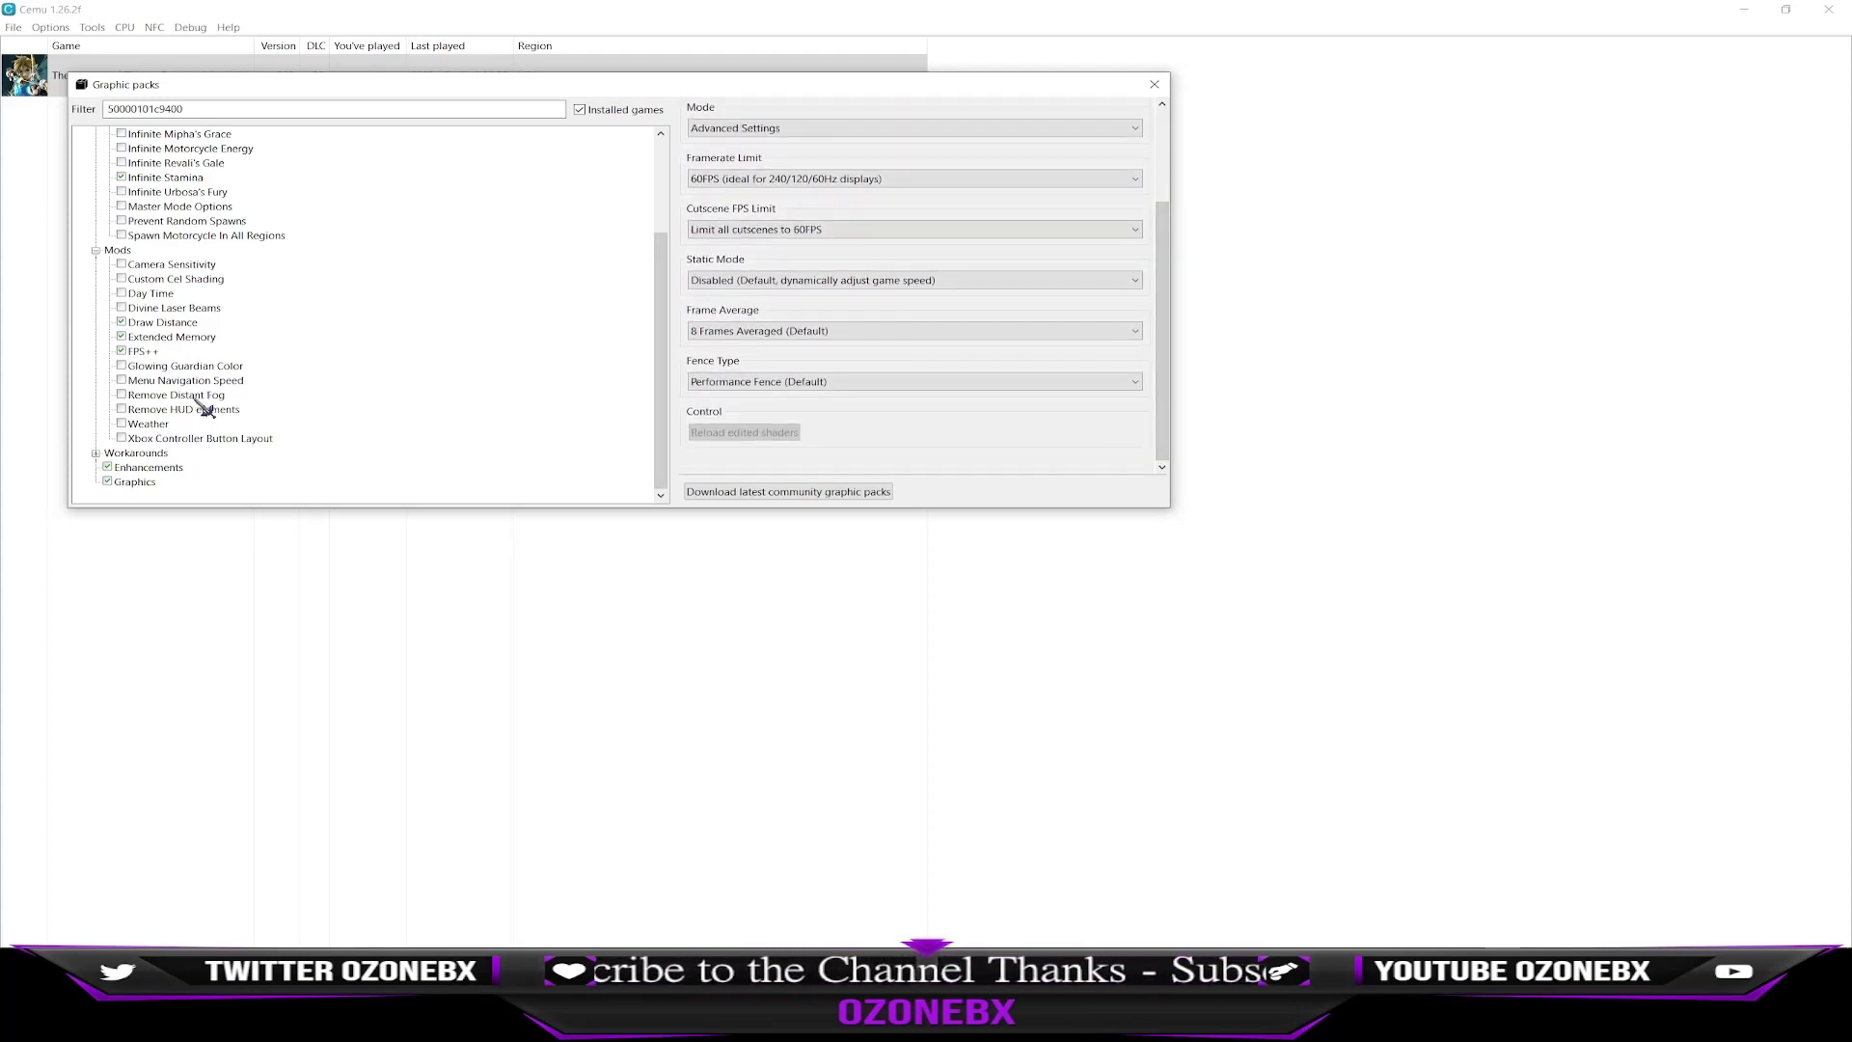
Expand Workarounds and its GPU specific workarounds for OpenGL, and check the NVIDIA Explosion Smoke and Stretched Clouds entries.
{"action": "left_click", "coordinate": [96, 452]}
{"action": "scroll", "coordinate": [97, 454], "scroll_direction": "down", "scroll_amount": 2}
{"action": "left_click", "coordinate": [110, 367]}
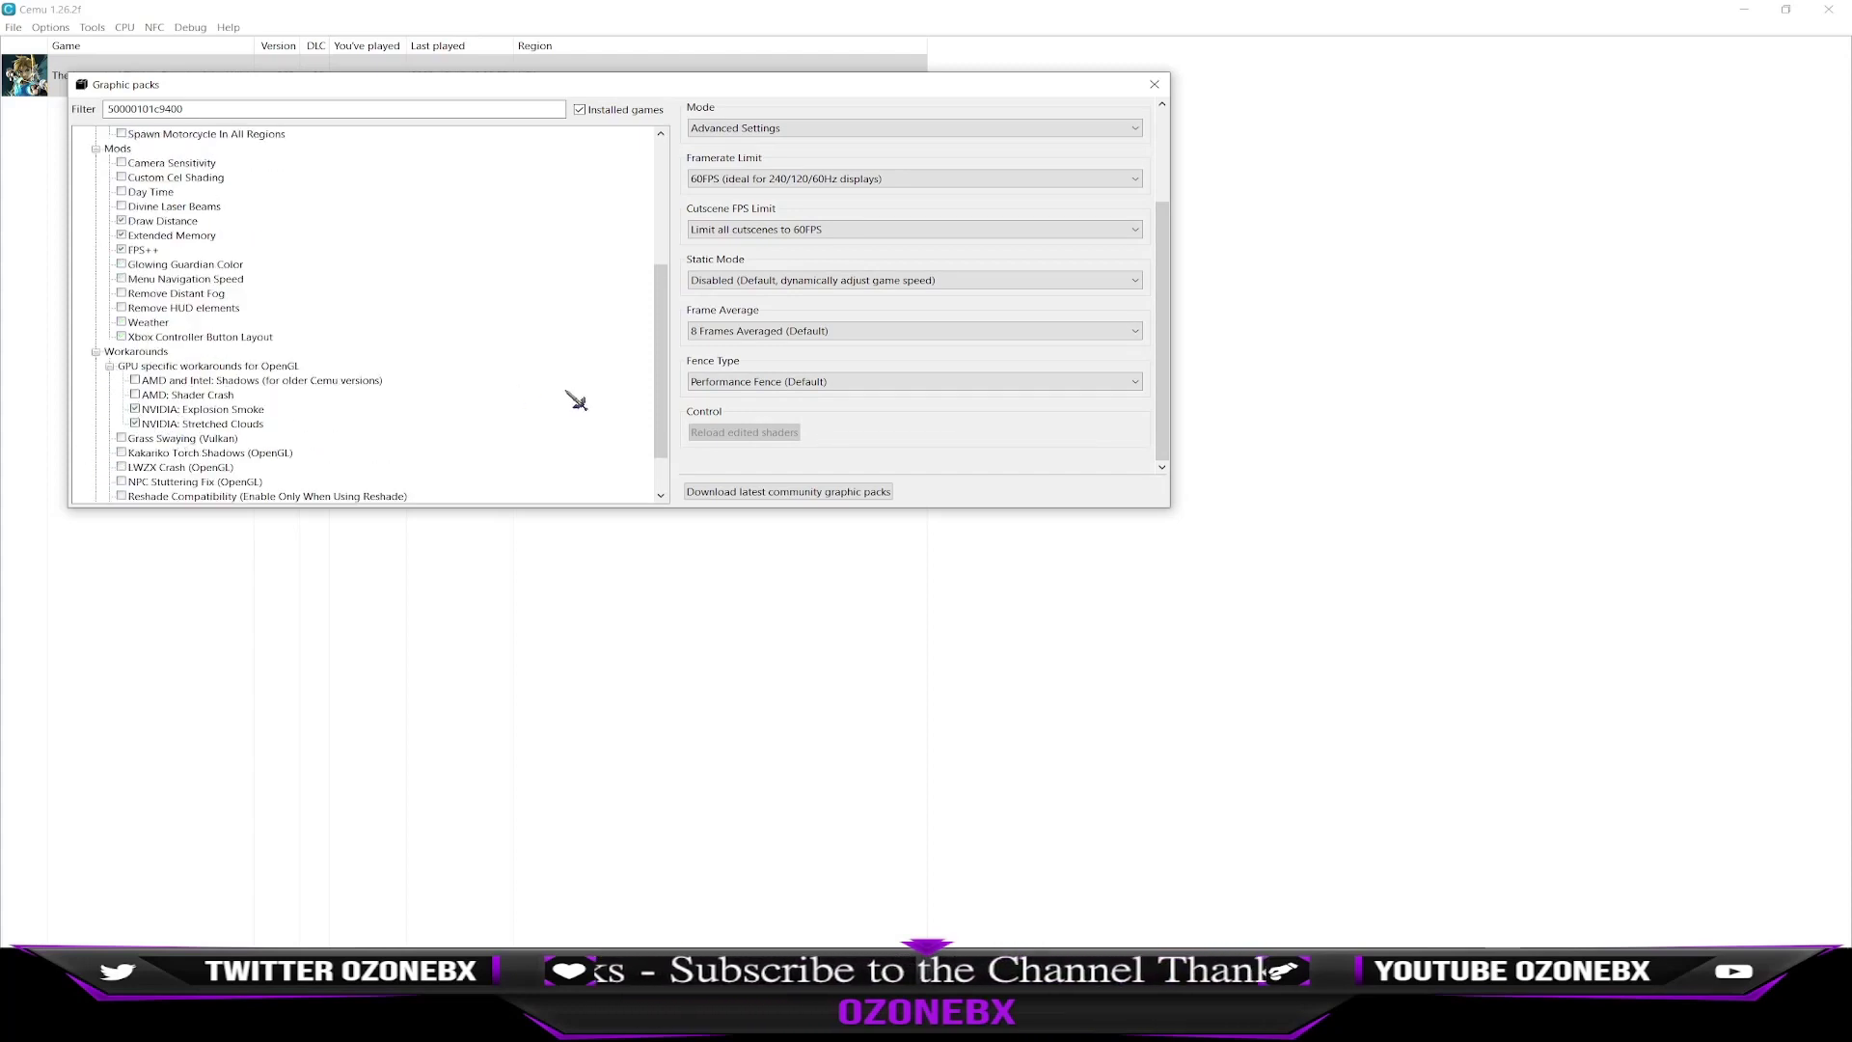
{"action": "left_click_drag", "start_coordinate": [663, 371], "coordinate": [683, 427]}
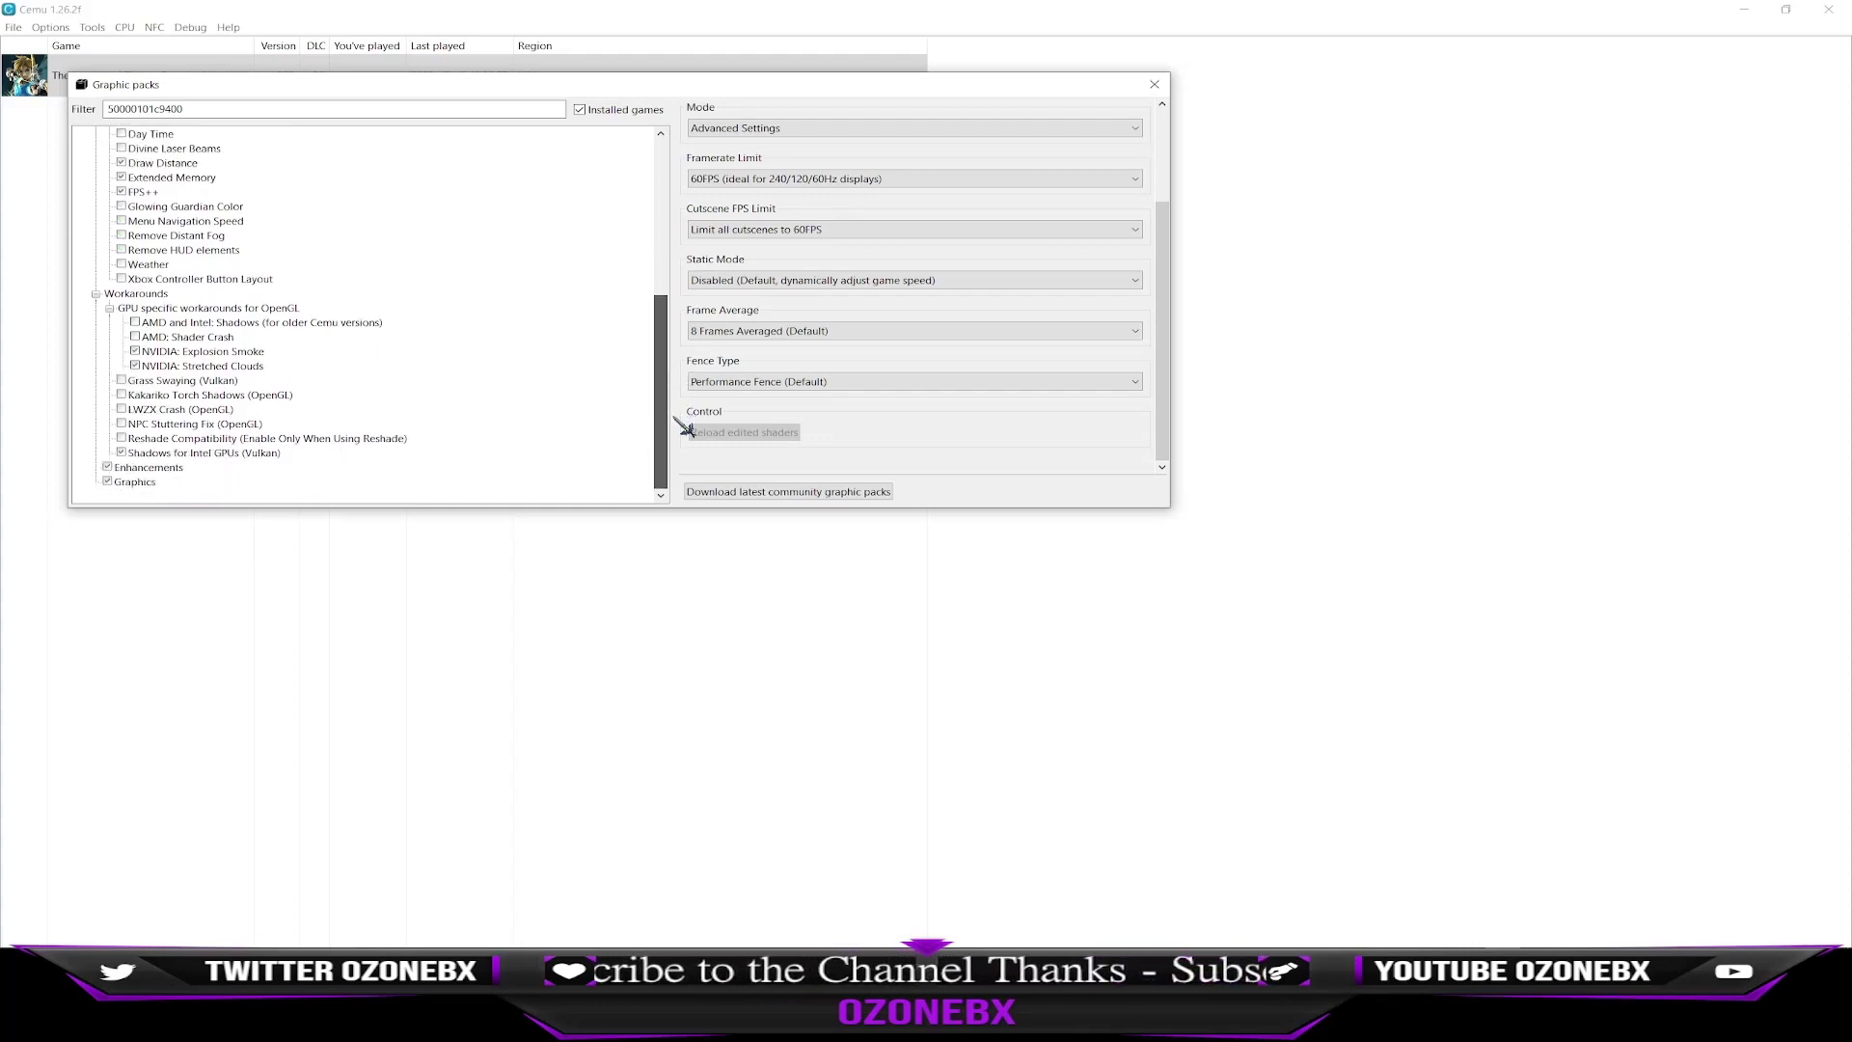
{"action": "left_click", "coordinate": [135, 366]}
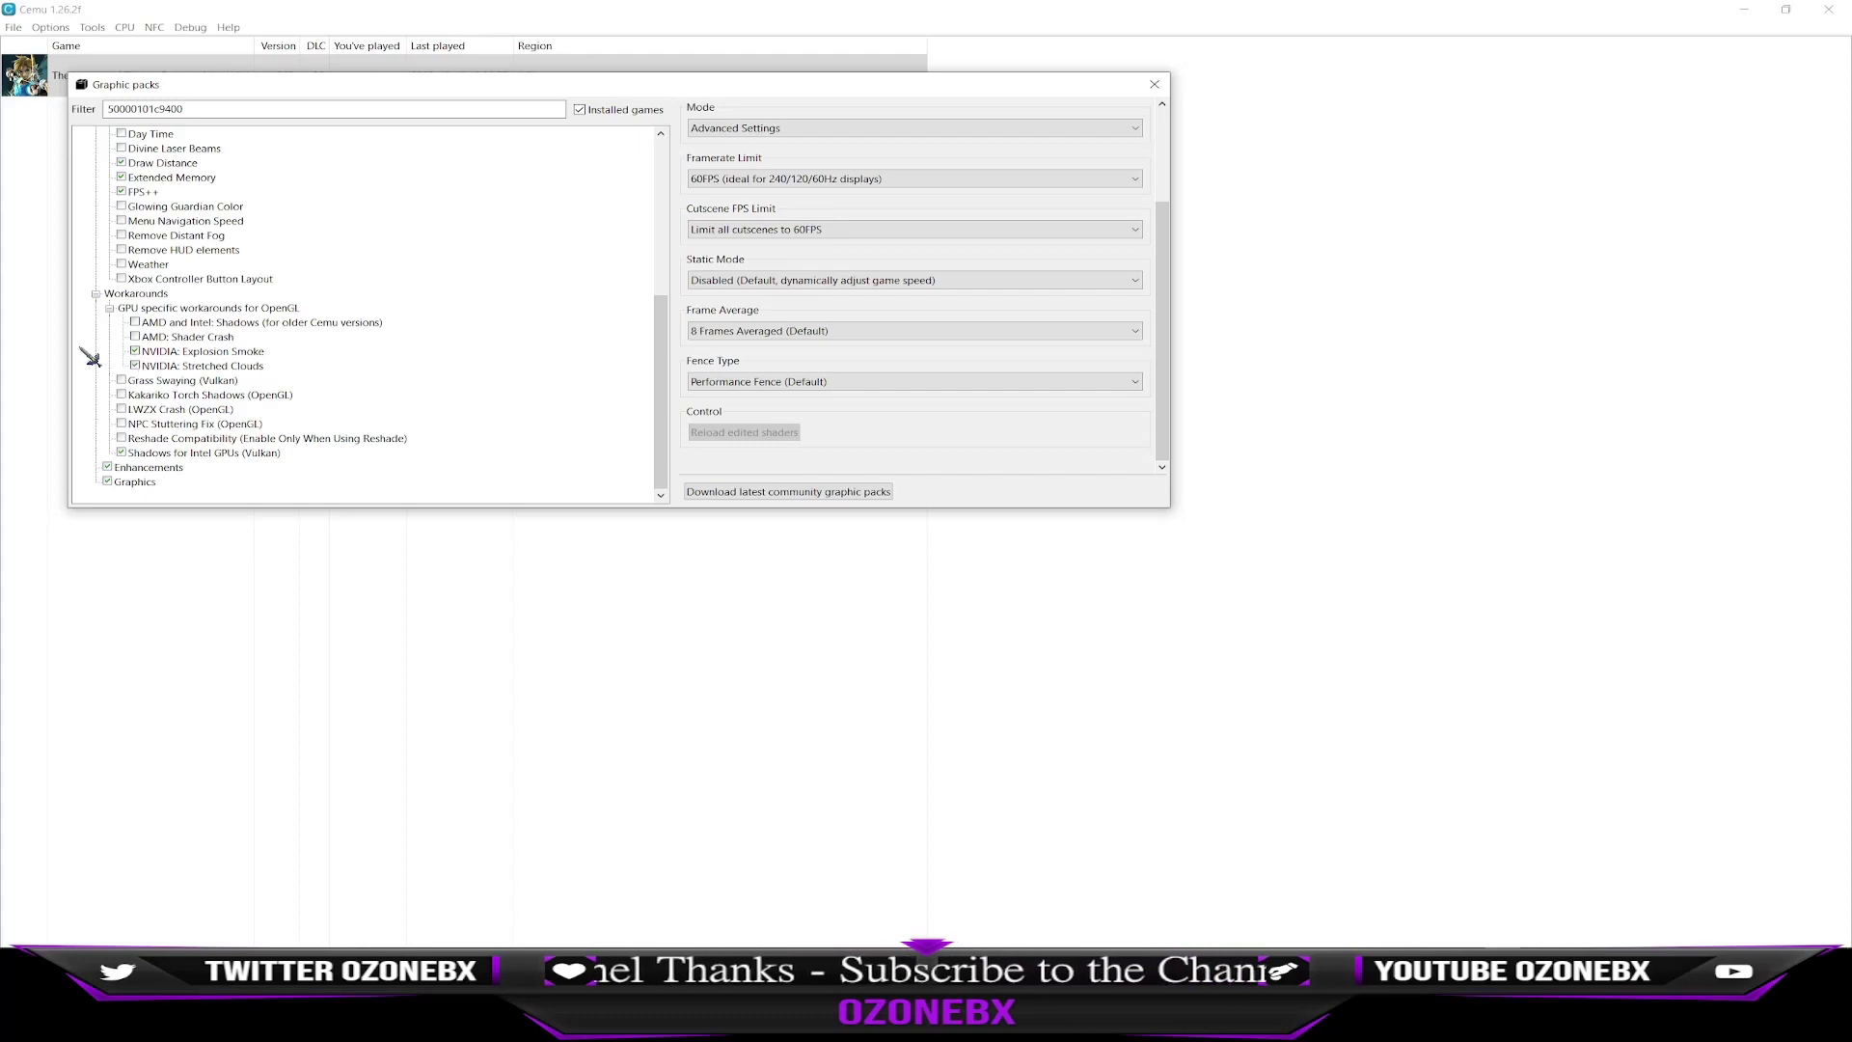
Review the Graphics pack's aspect ratio, resolution, anti-aliasing and shadow options, and close the graphic packs.
{"action": "left_click", "coordinate": [107, 482]}
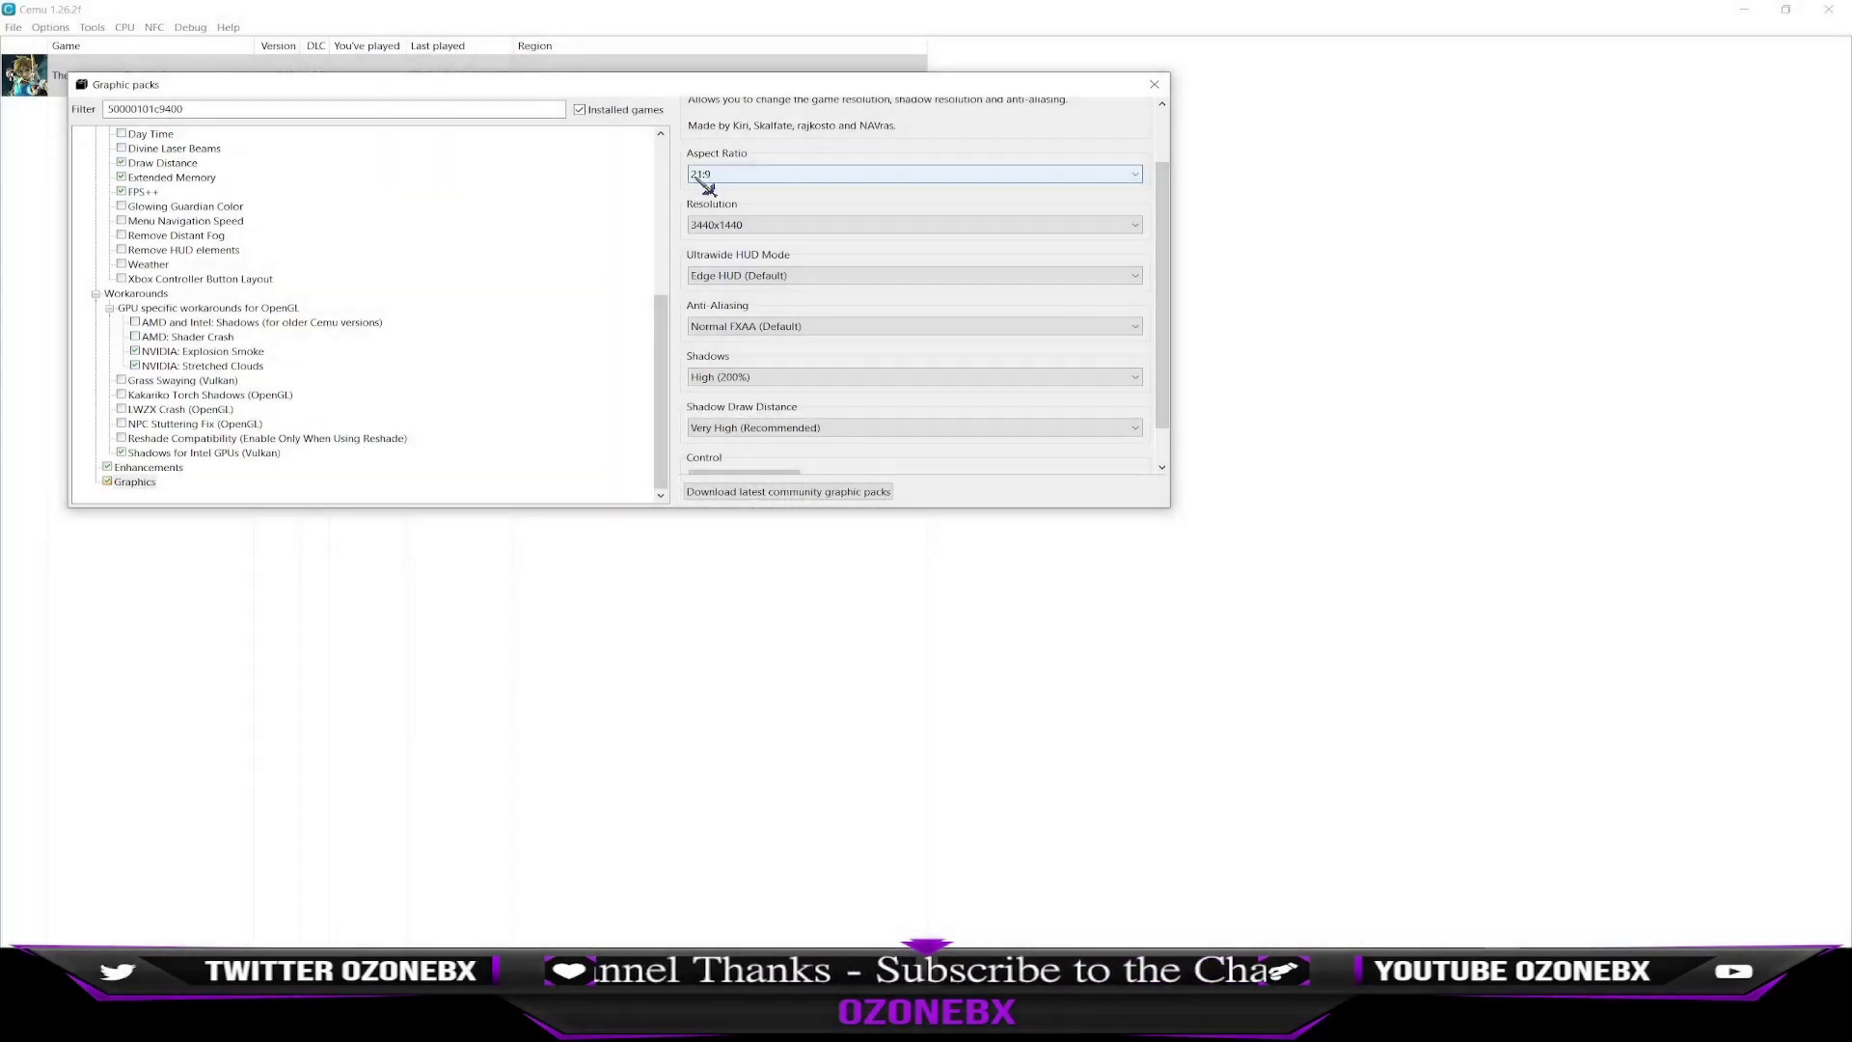
{"action": "left_click", "coordinate": [905, 176]}
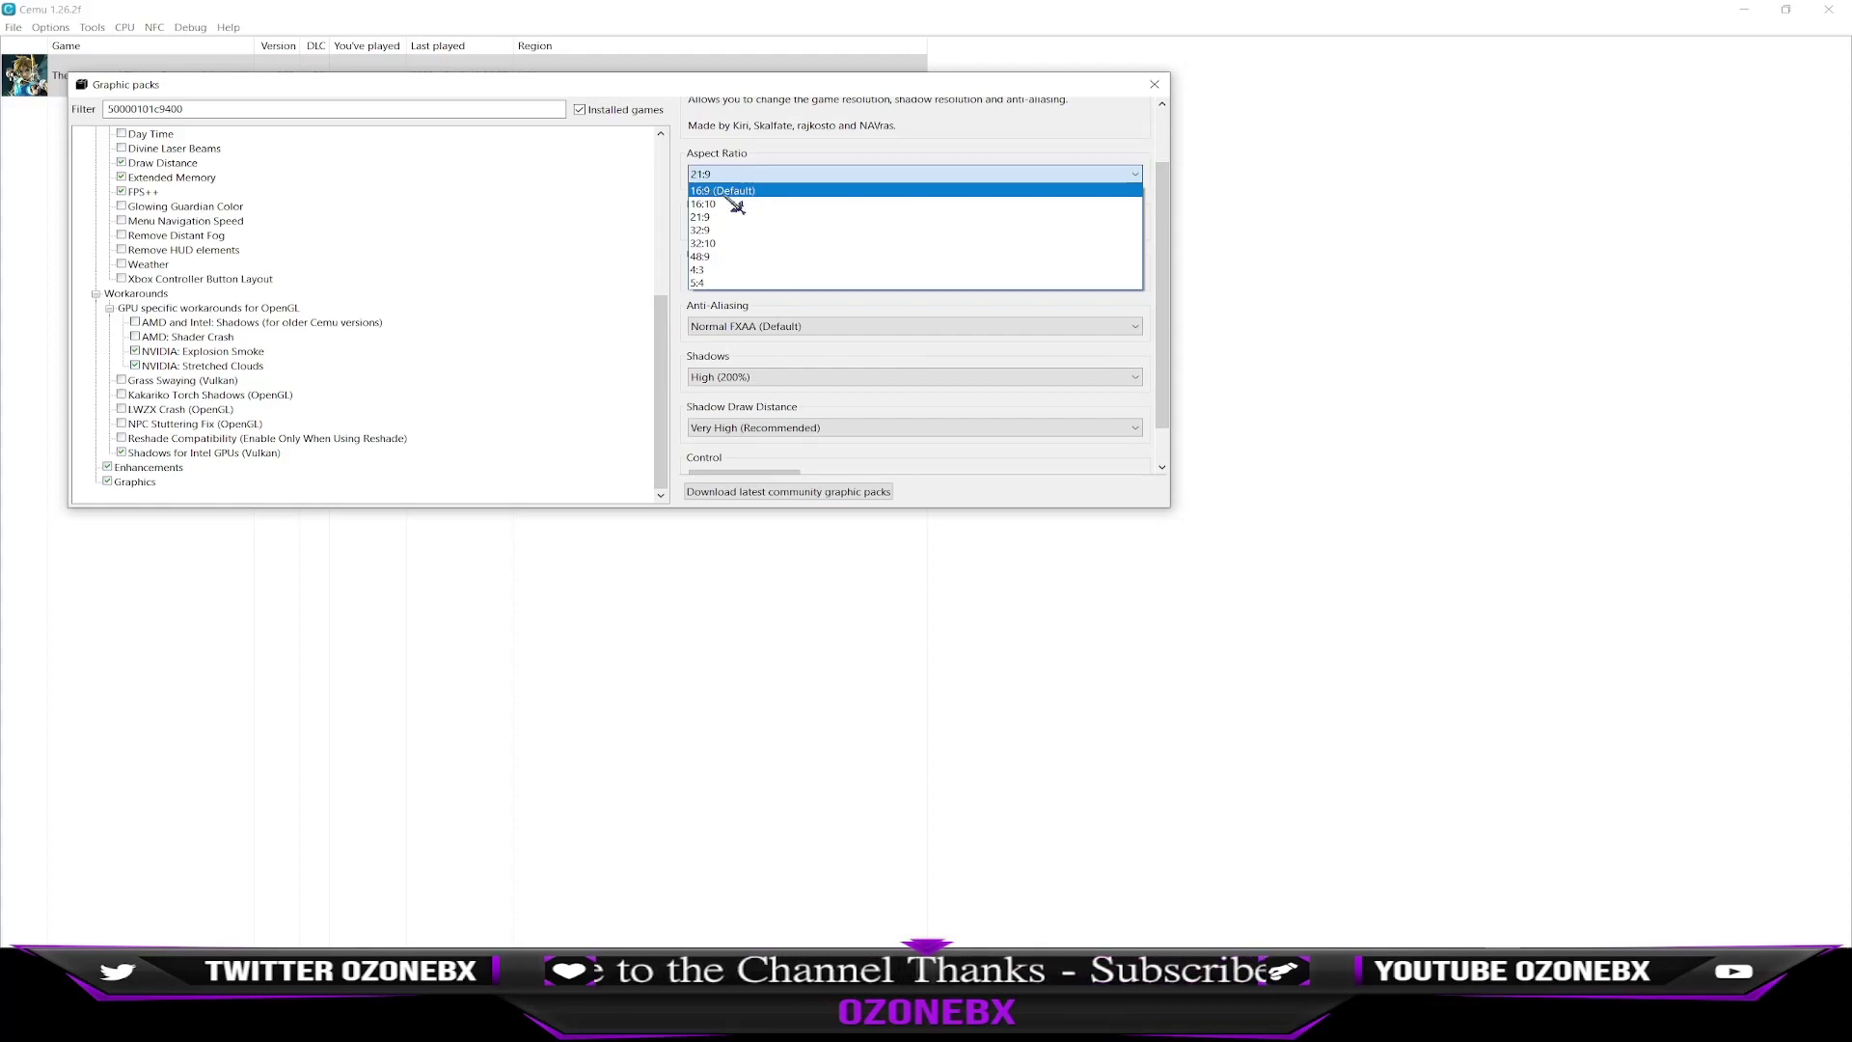
{"action": "left_click", "coordinate": [768, 171]}
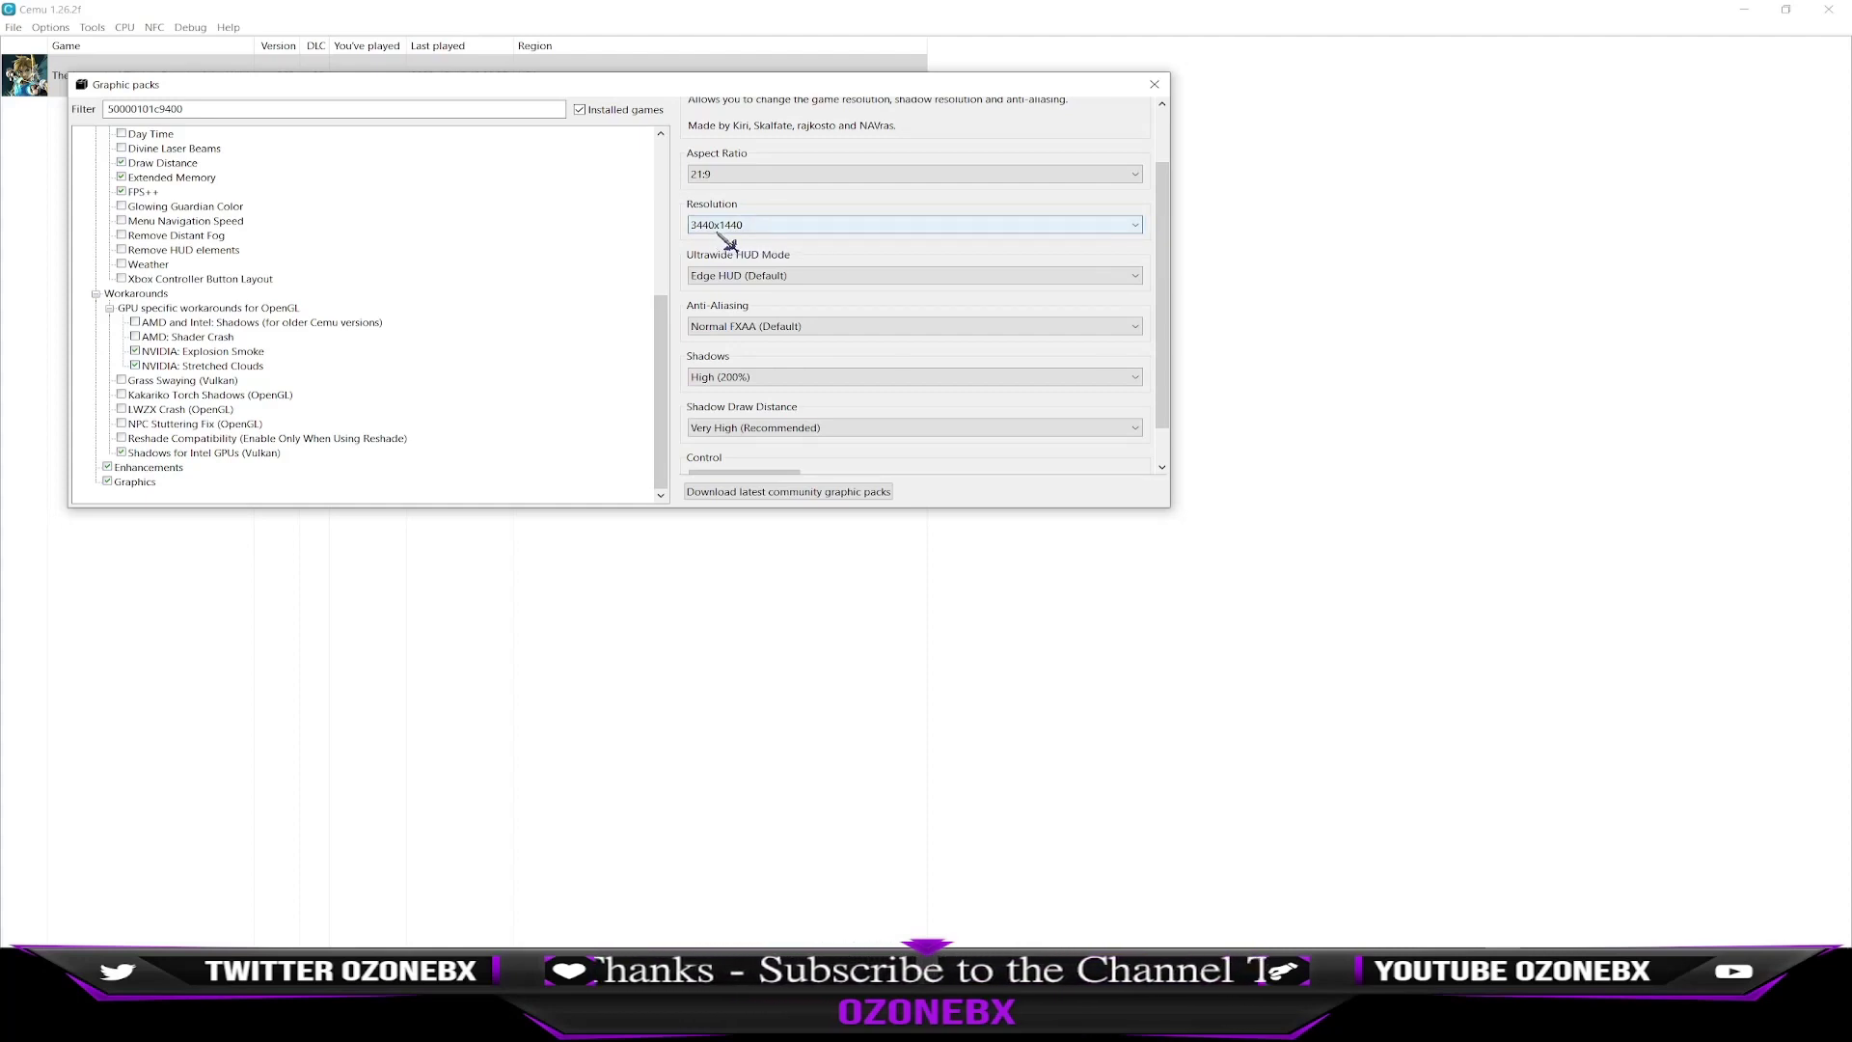
{"action": "scroll", "coordinate": [795, 262], "scroll_direction": "down", "scroll_amount": 1}
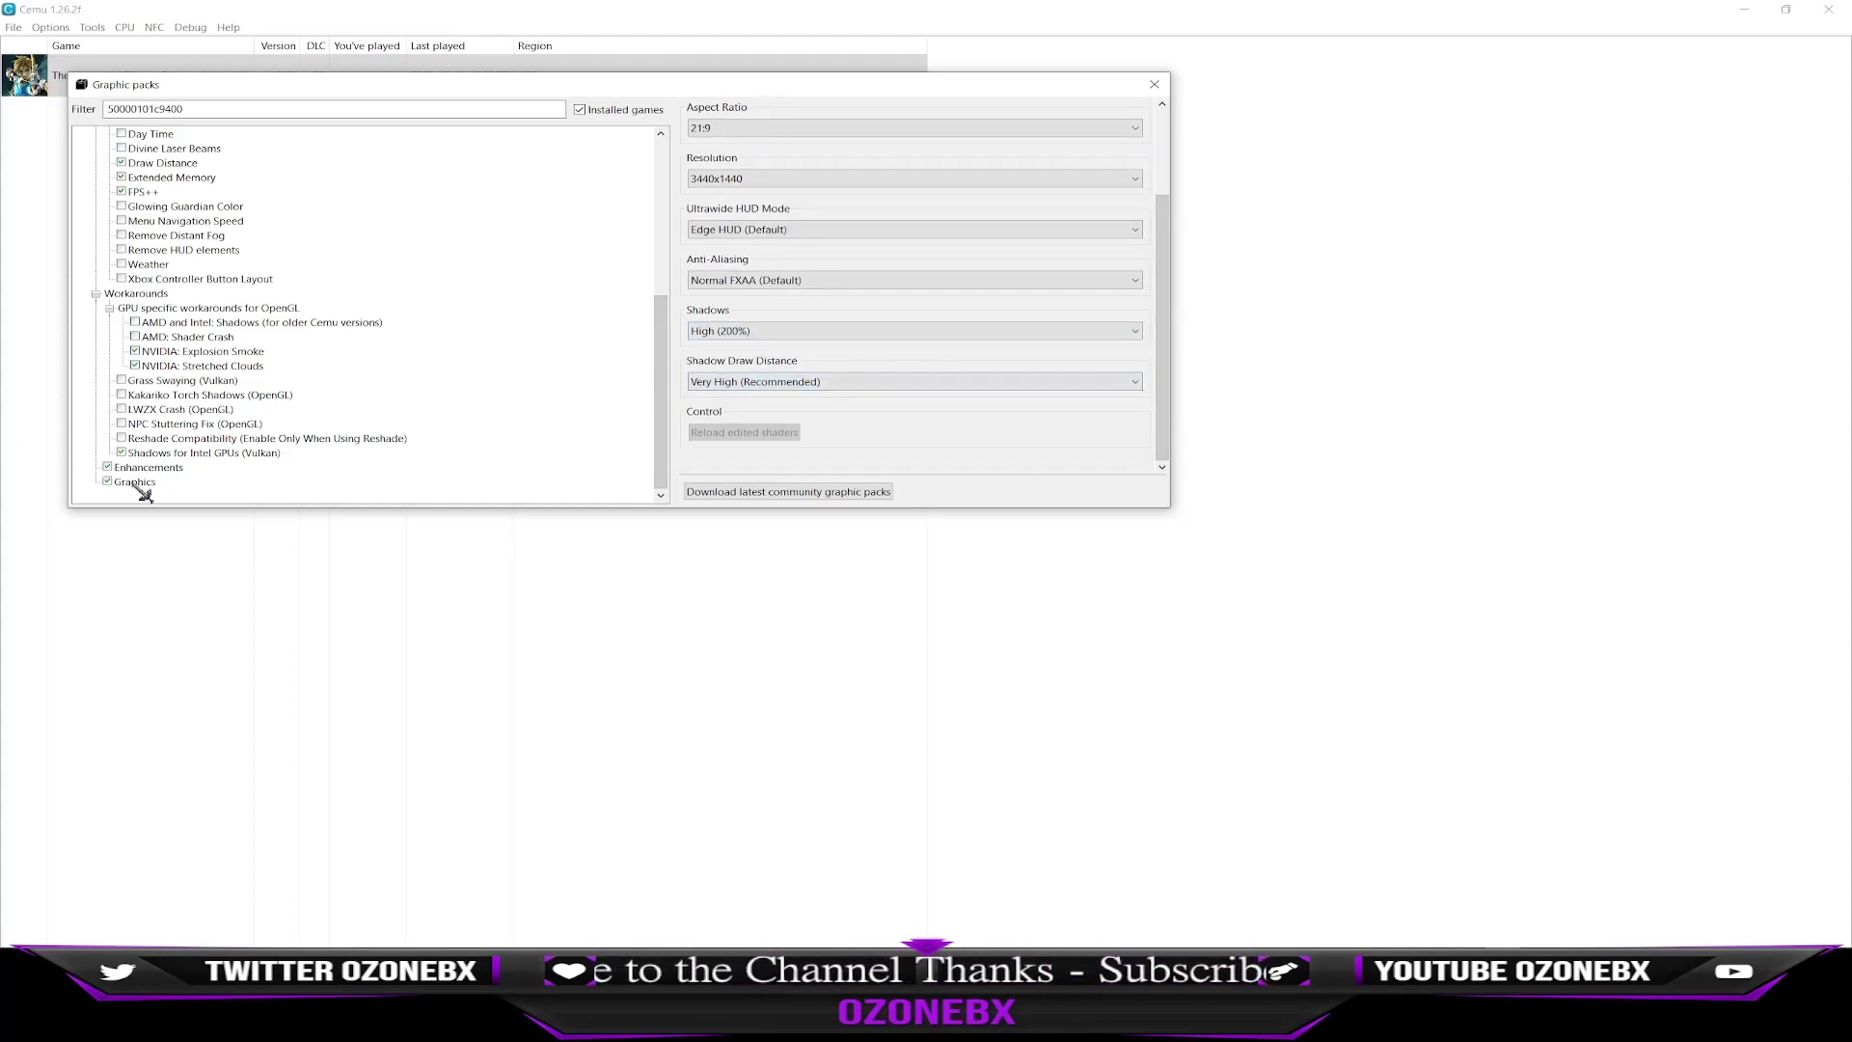
{"action": "left_click", "coordinate": [1155, 83]}
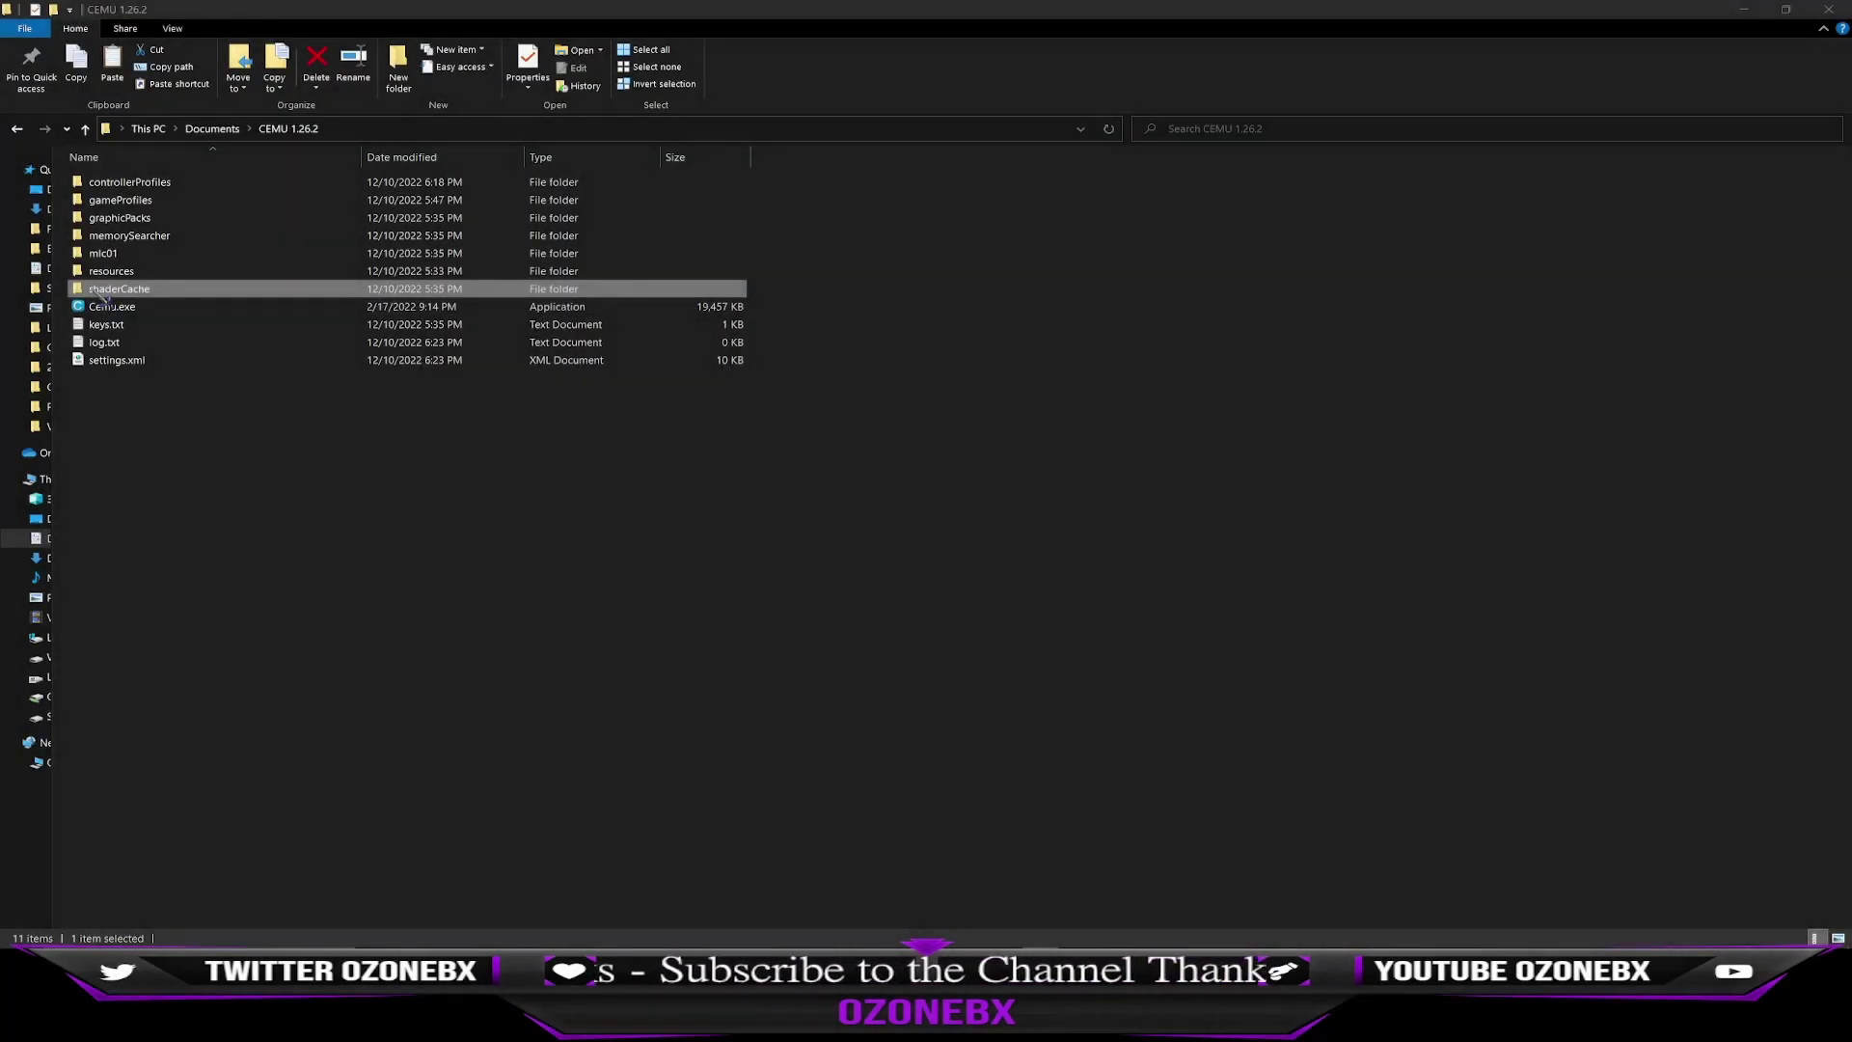
{"action": "double_click", "coordinate": [106, 290]}
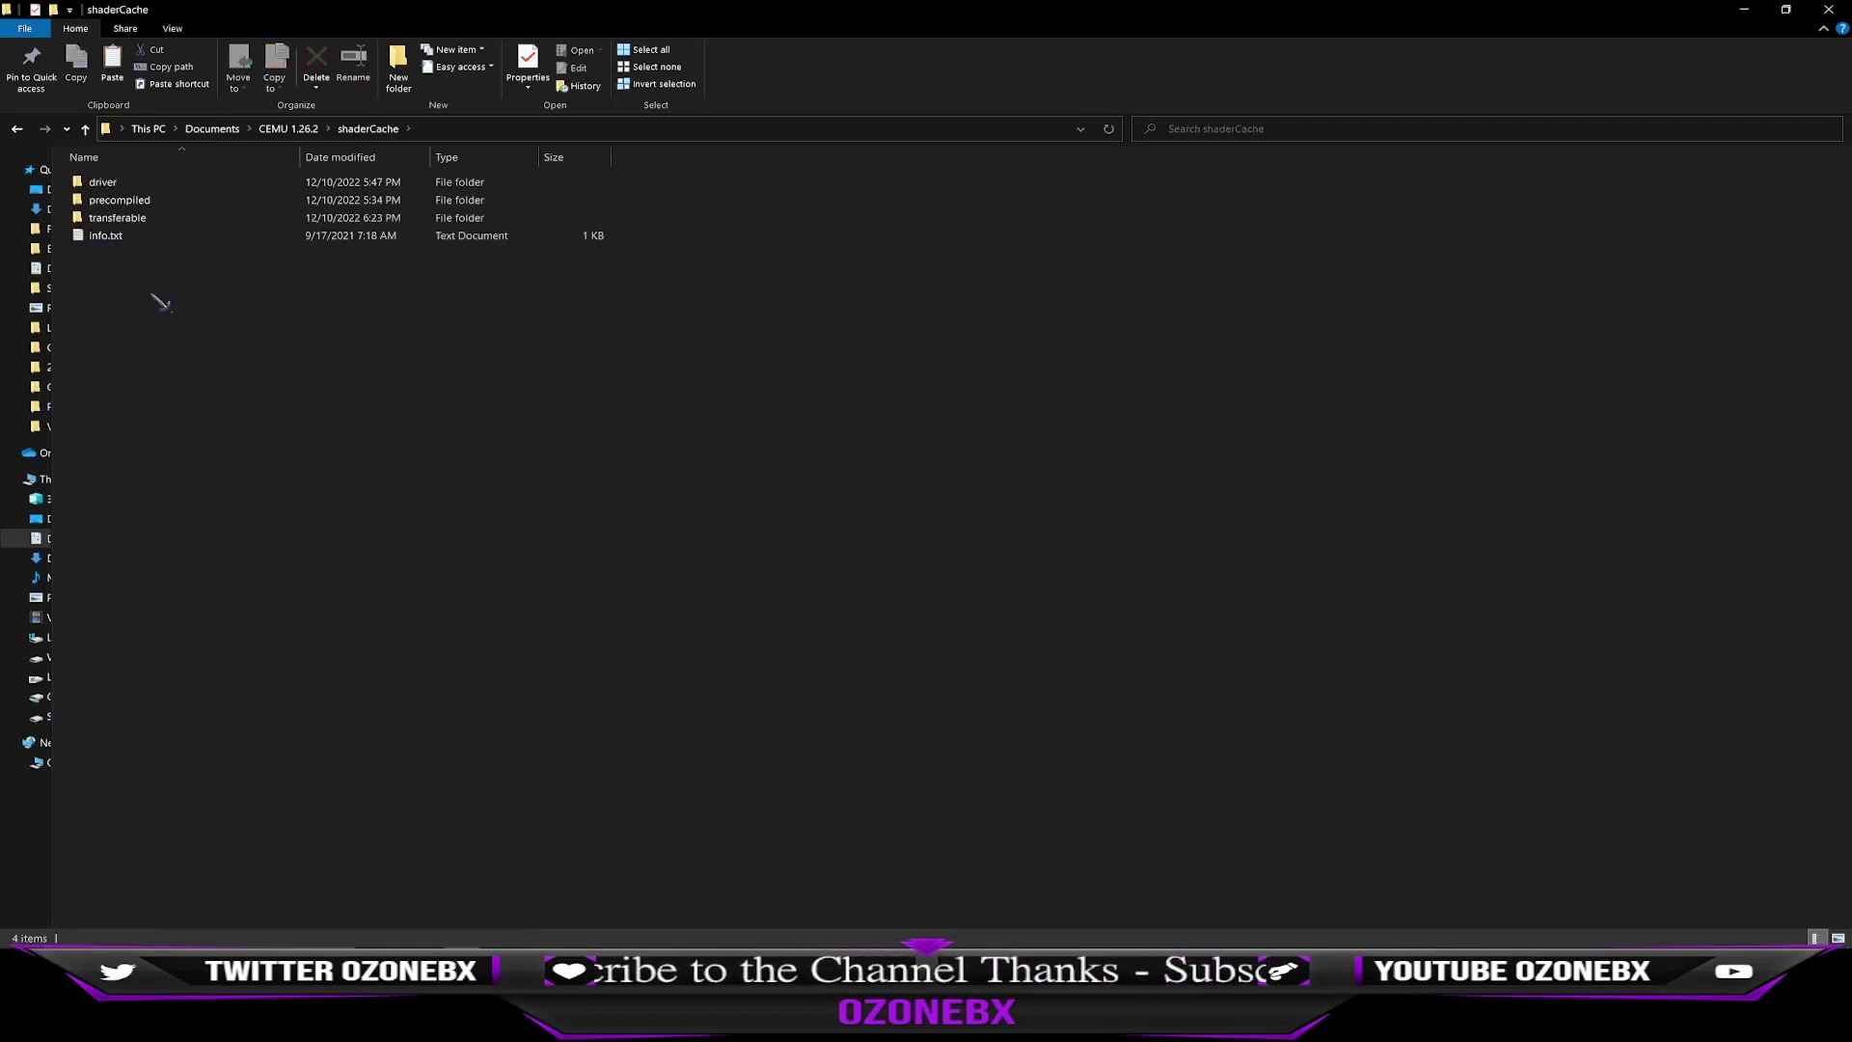
{"action": "right_click", "coordinate": [193, 330]}
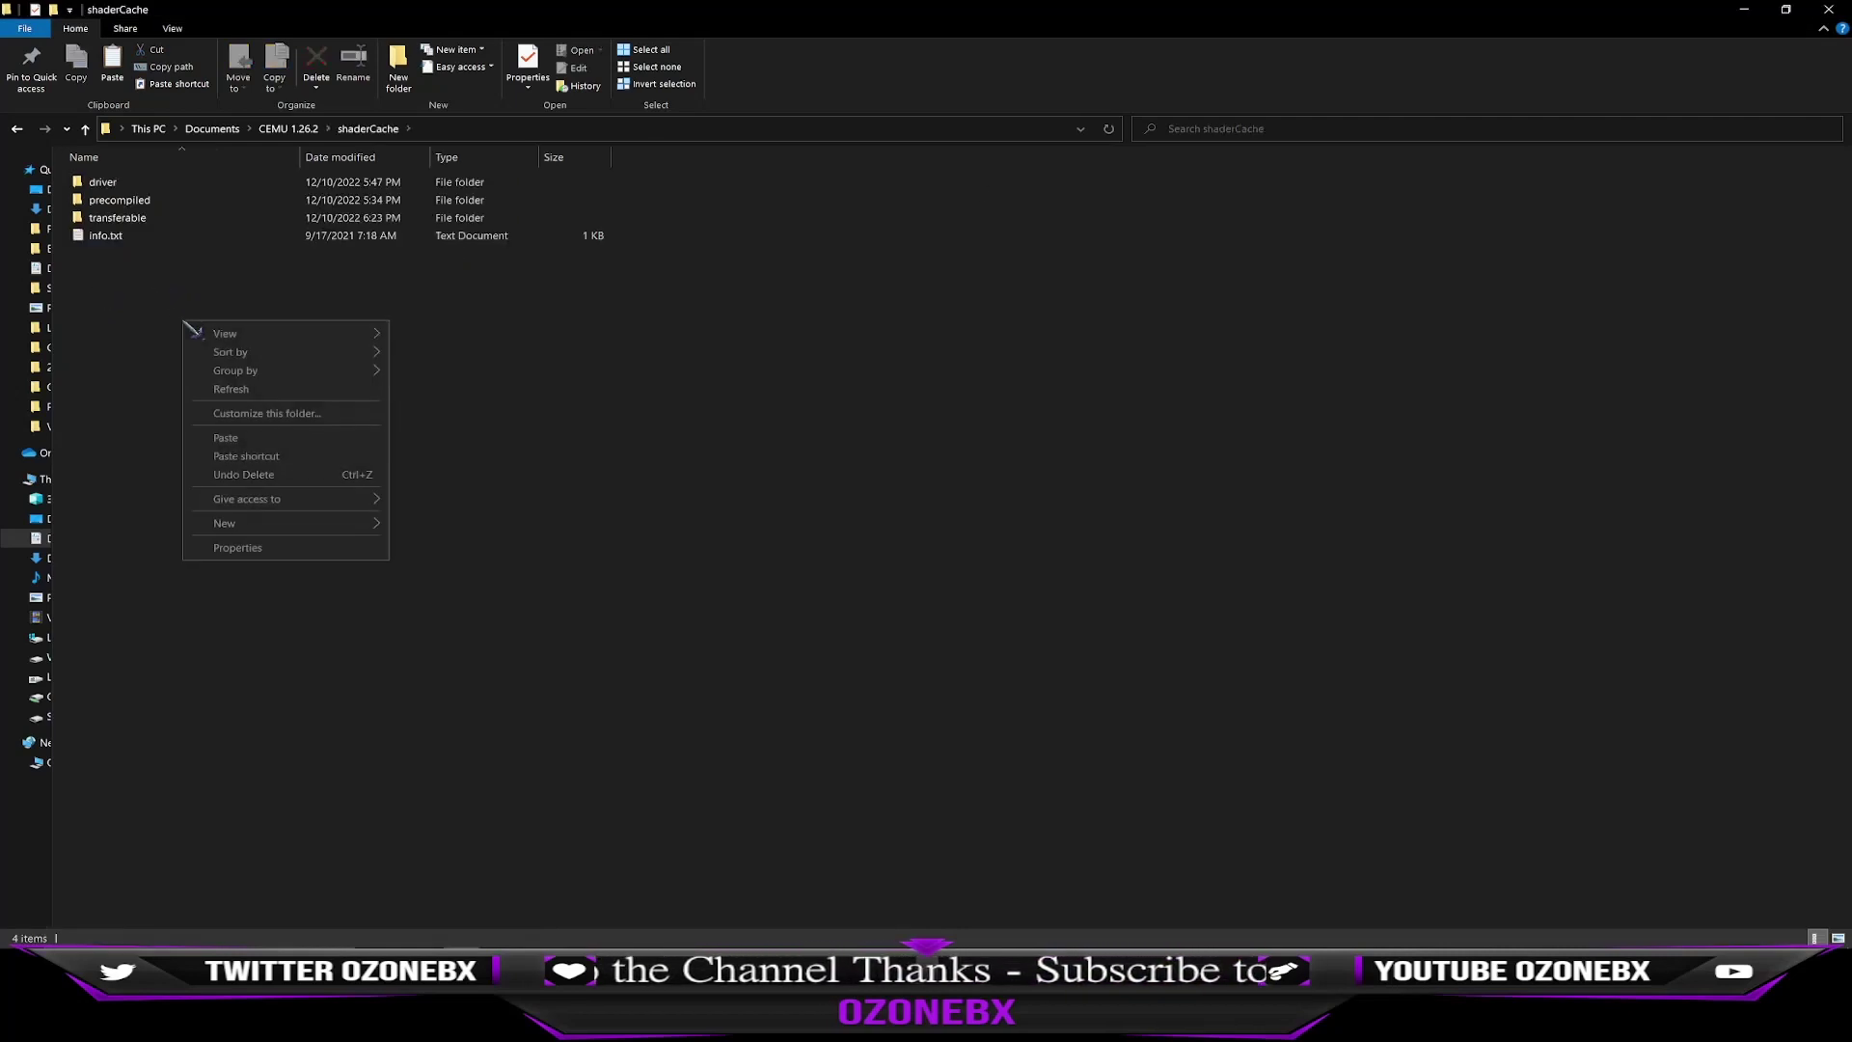
{"action": "left_click", "coordinate": [227, 439]}
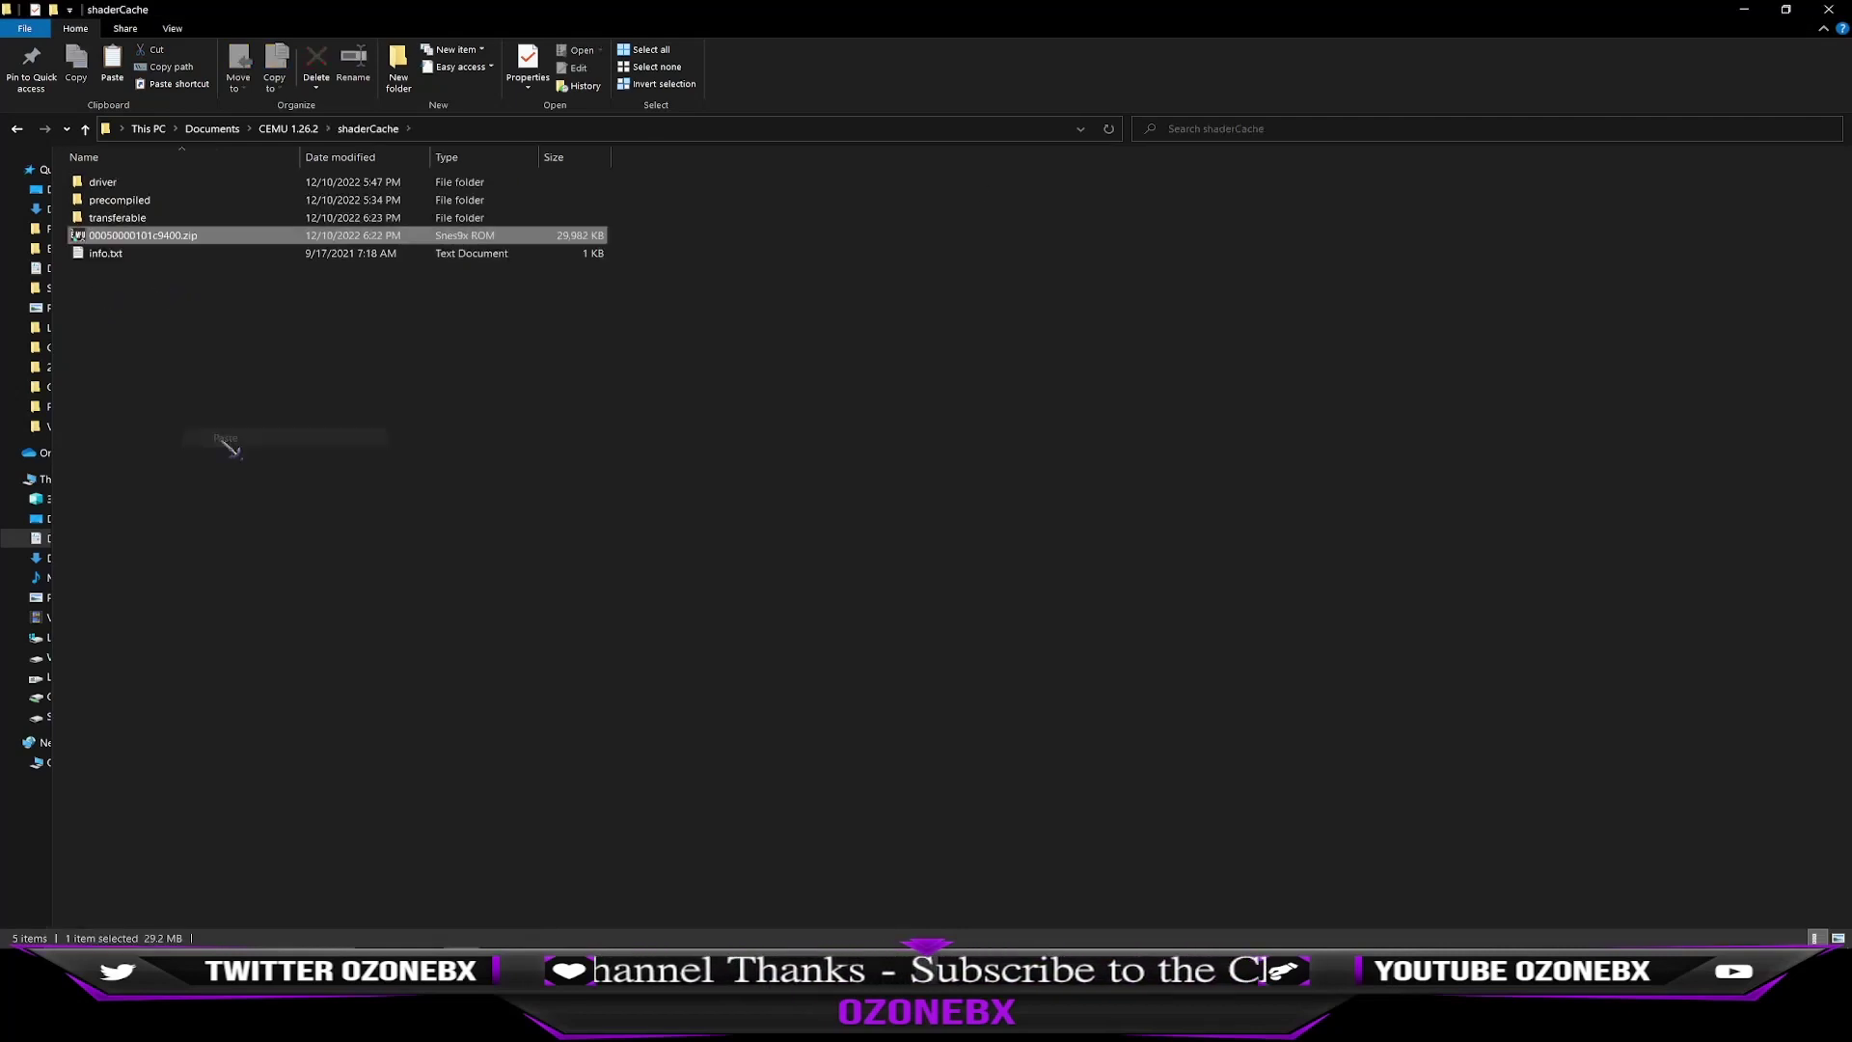
{"action": "right_click", "coordinate": [157, 242]}
{"action": "mouse_move", "coordinate": [212, 270]}
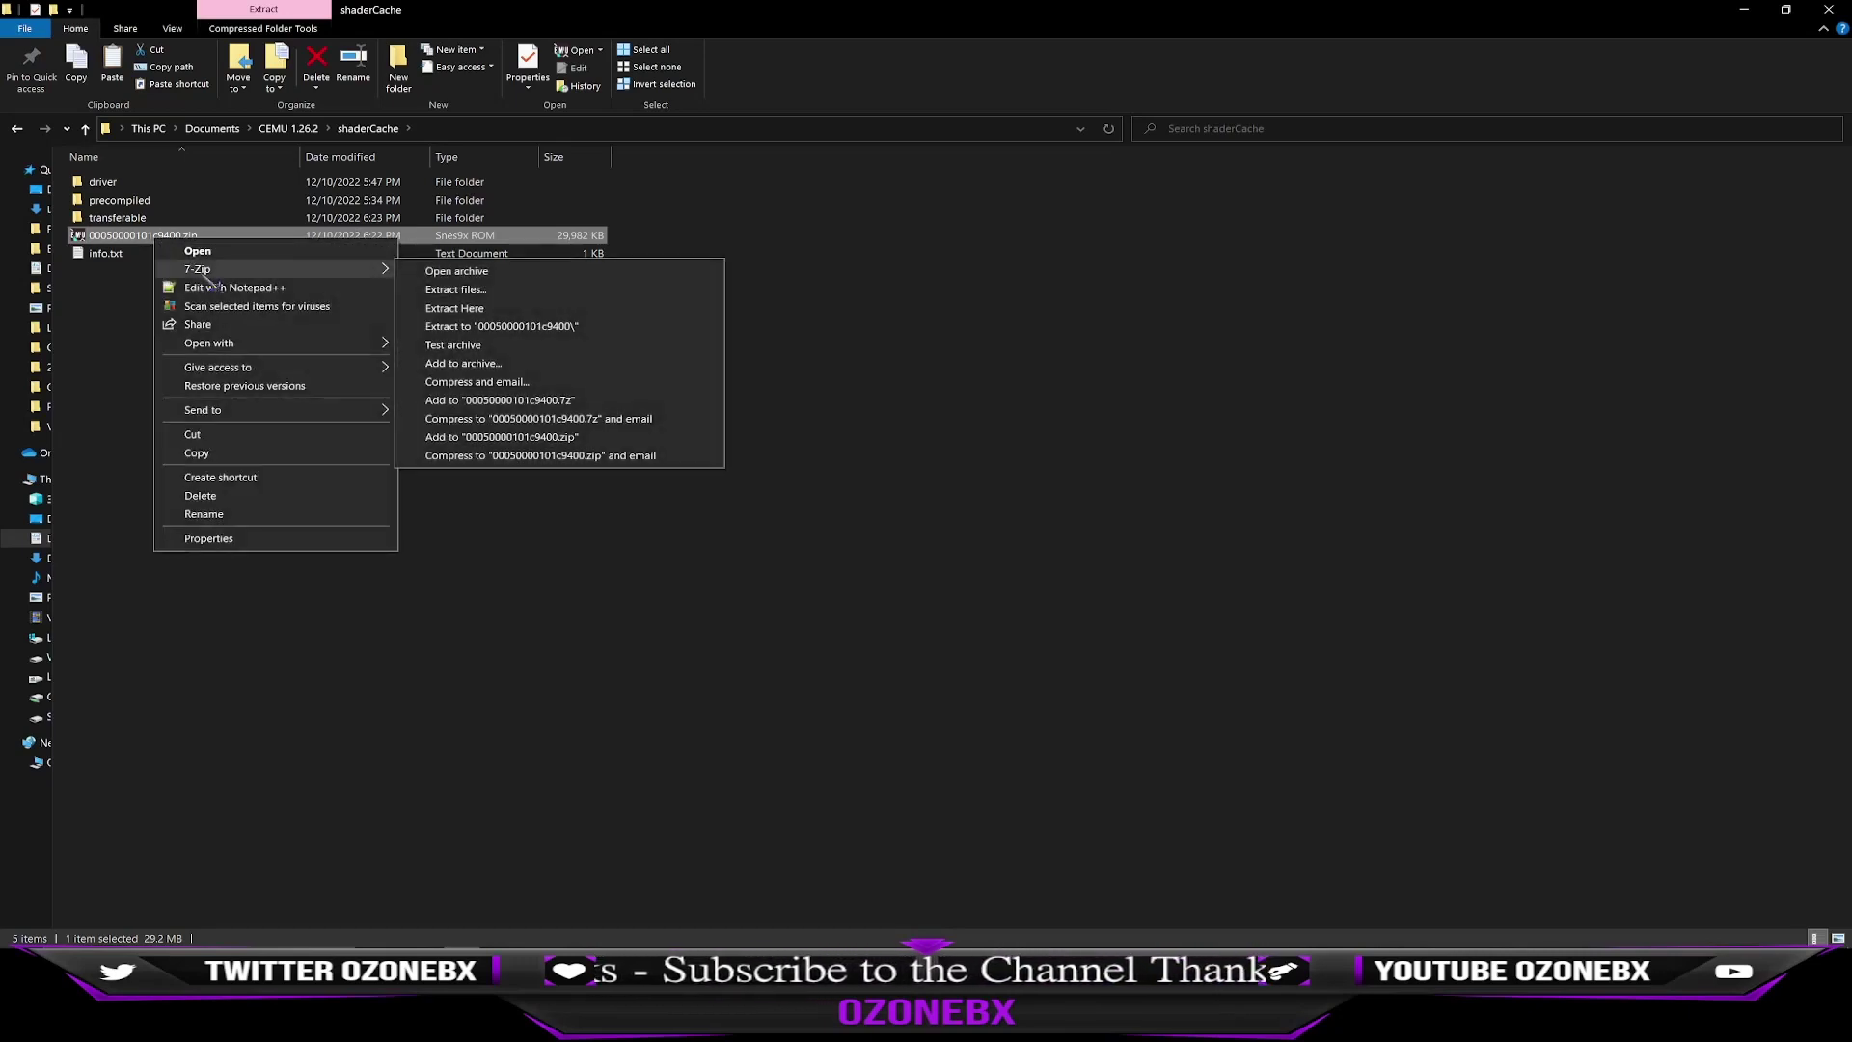
{"action": "left_click", "coordinate": [502, 309]}
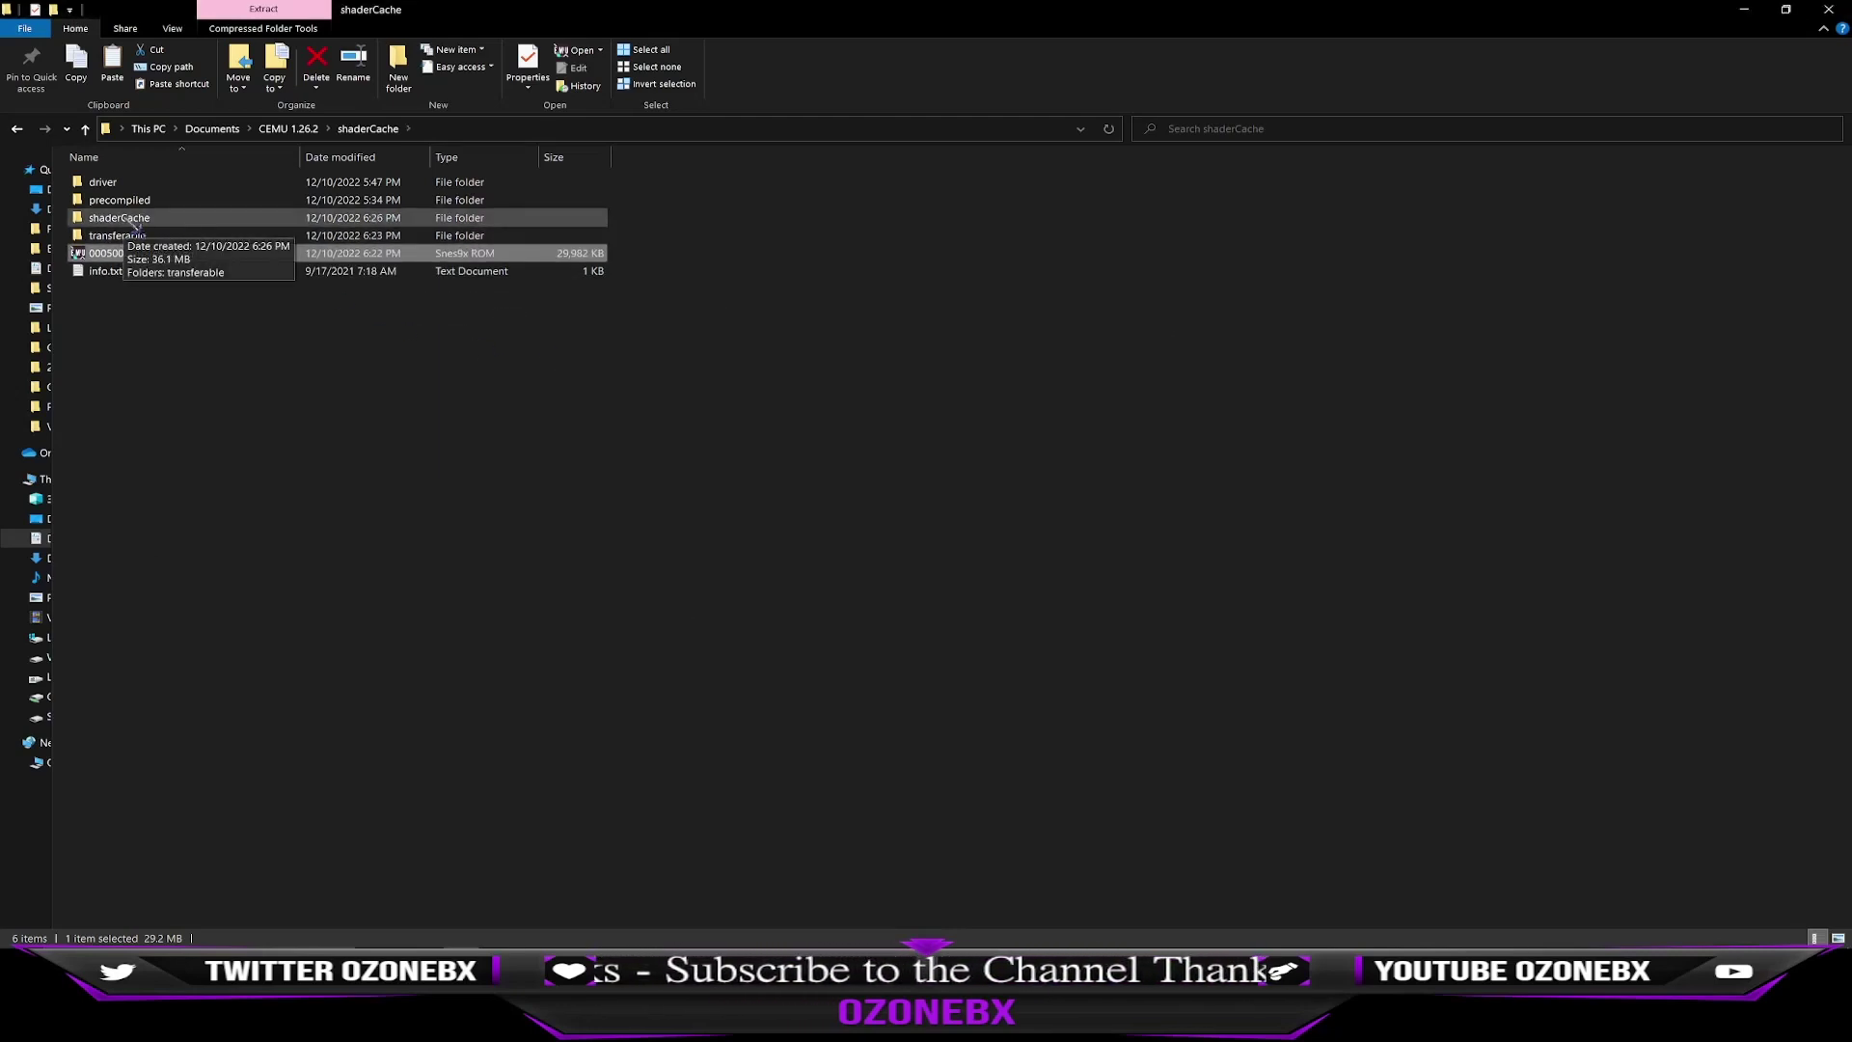
Copy both .bin cache files from the transferable folder inside the newly extracted shaderCache folder.
{"action": "left_click", "coordinate": [135, 222]}
{"action": "double_click", "coordinate": [135, 223]}
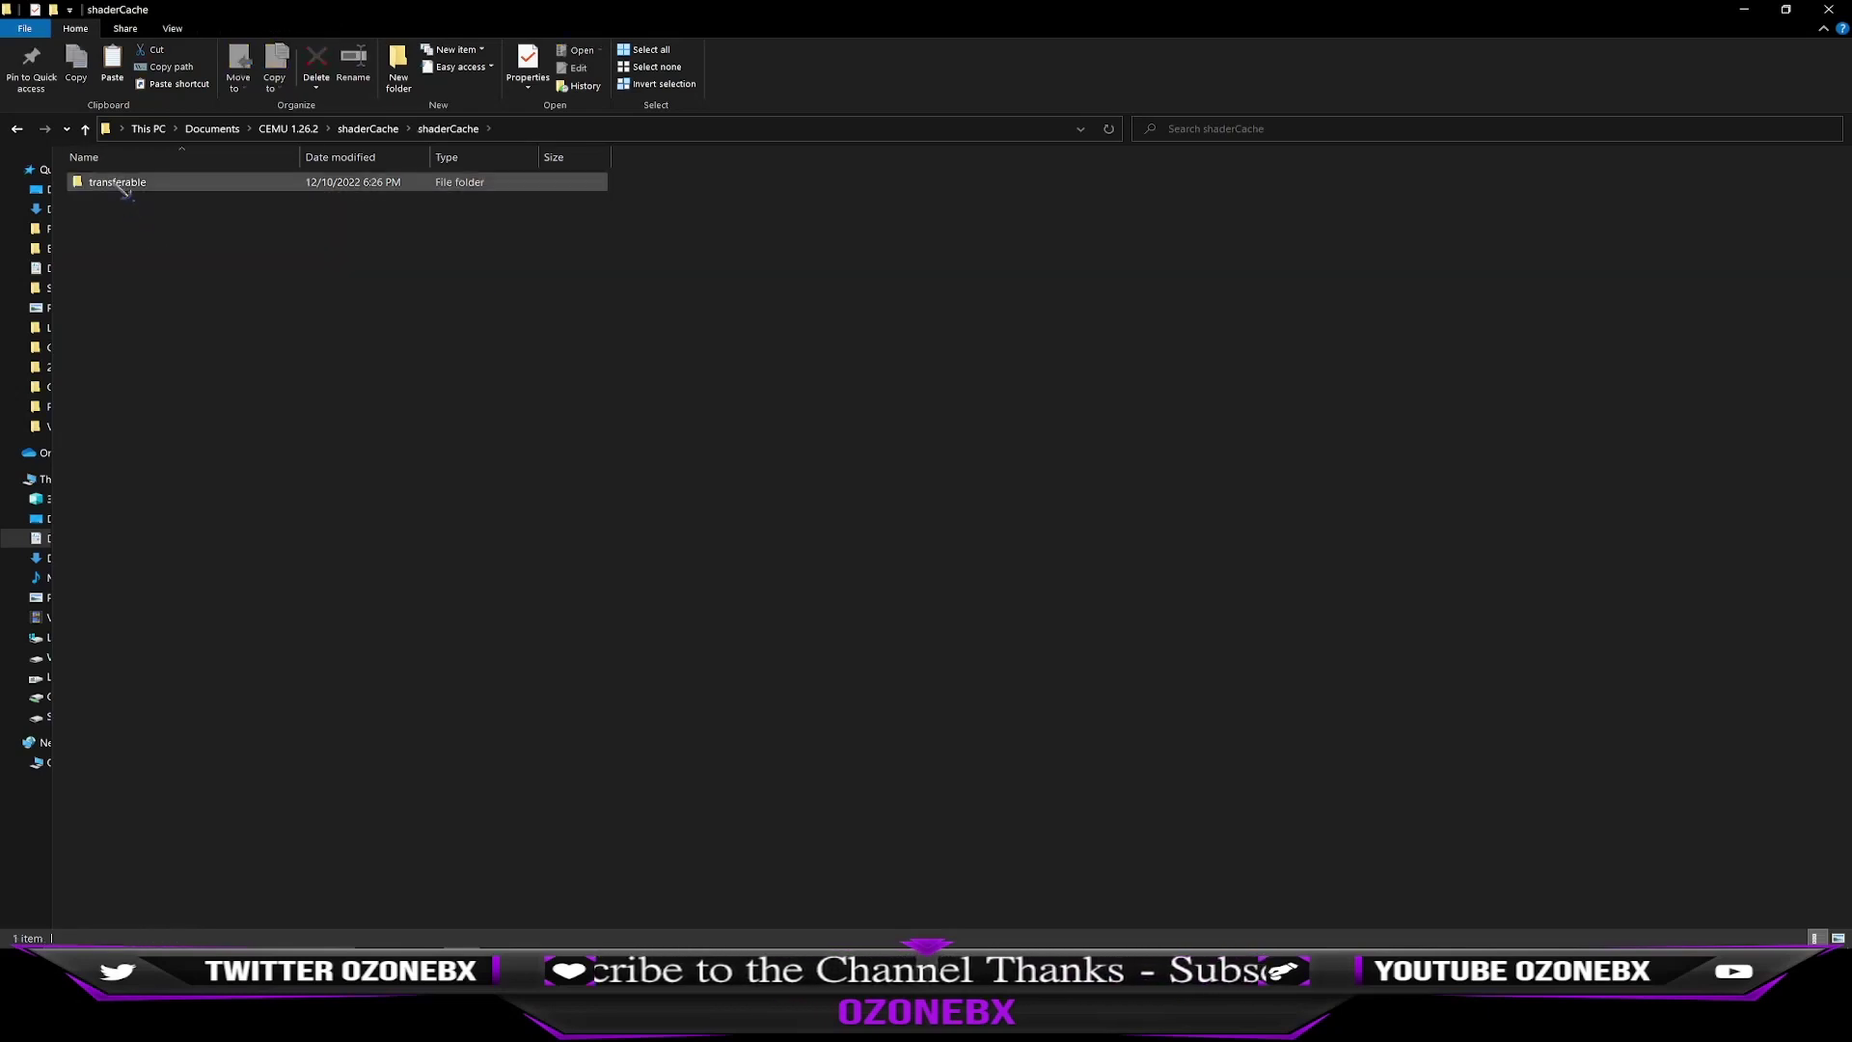
{"action": "double_click", "coordinate": [123, 183]}
{"action": "double_click", "coordinate": [135, 226]}
{"action": "key", "text": "ctrl+a"}
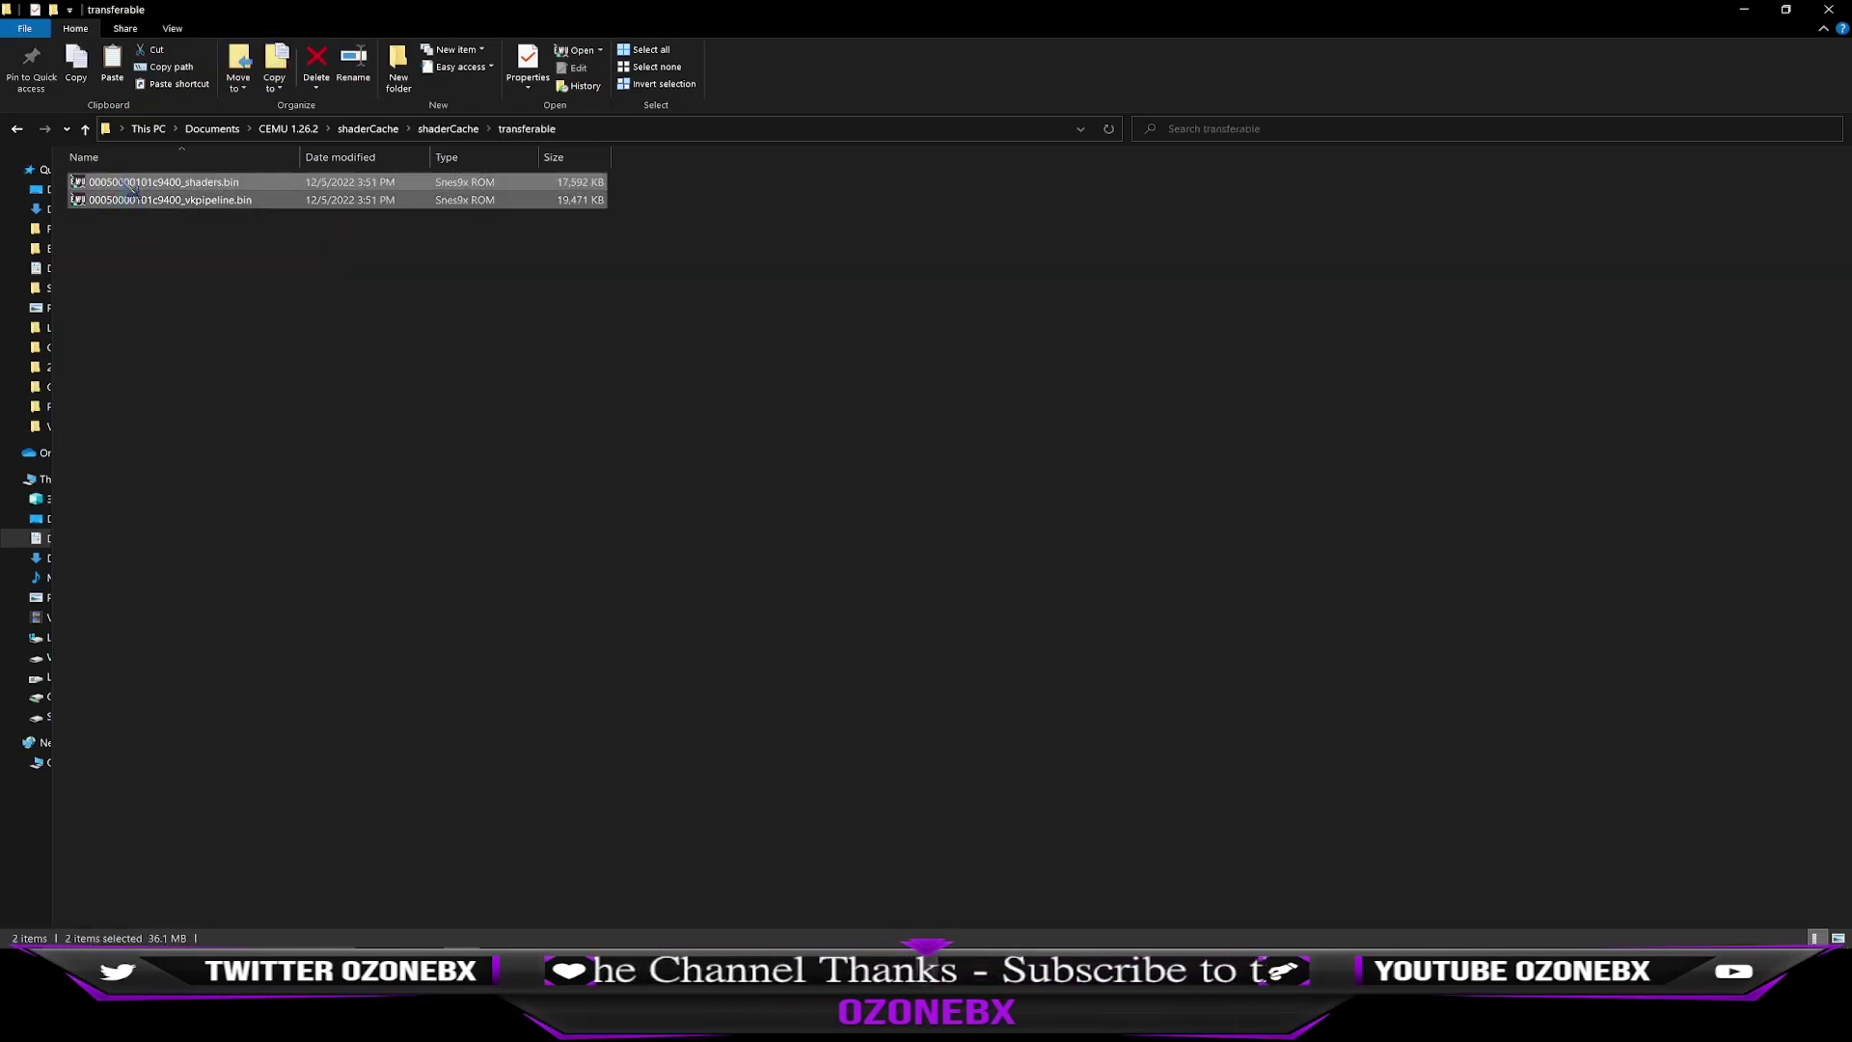
{"action": "right_click", "coordinate": [120, 182]}
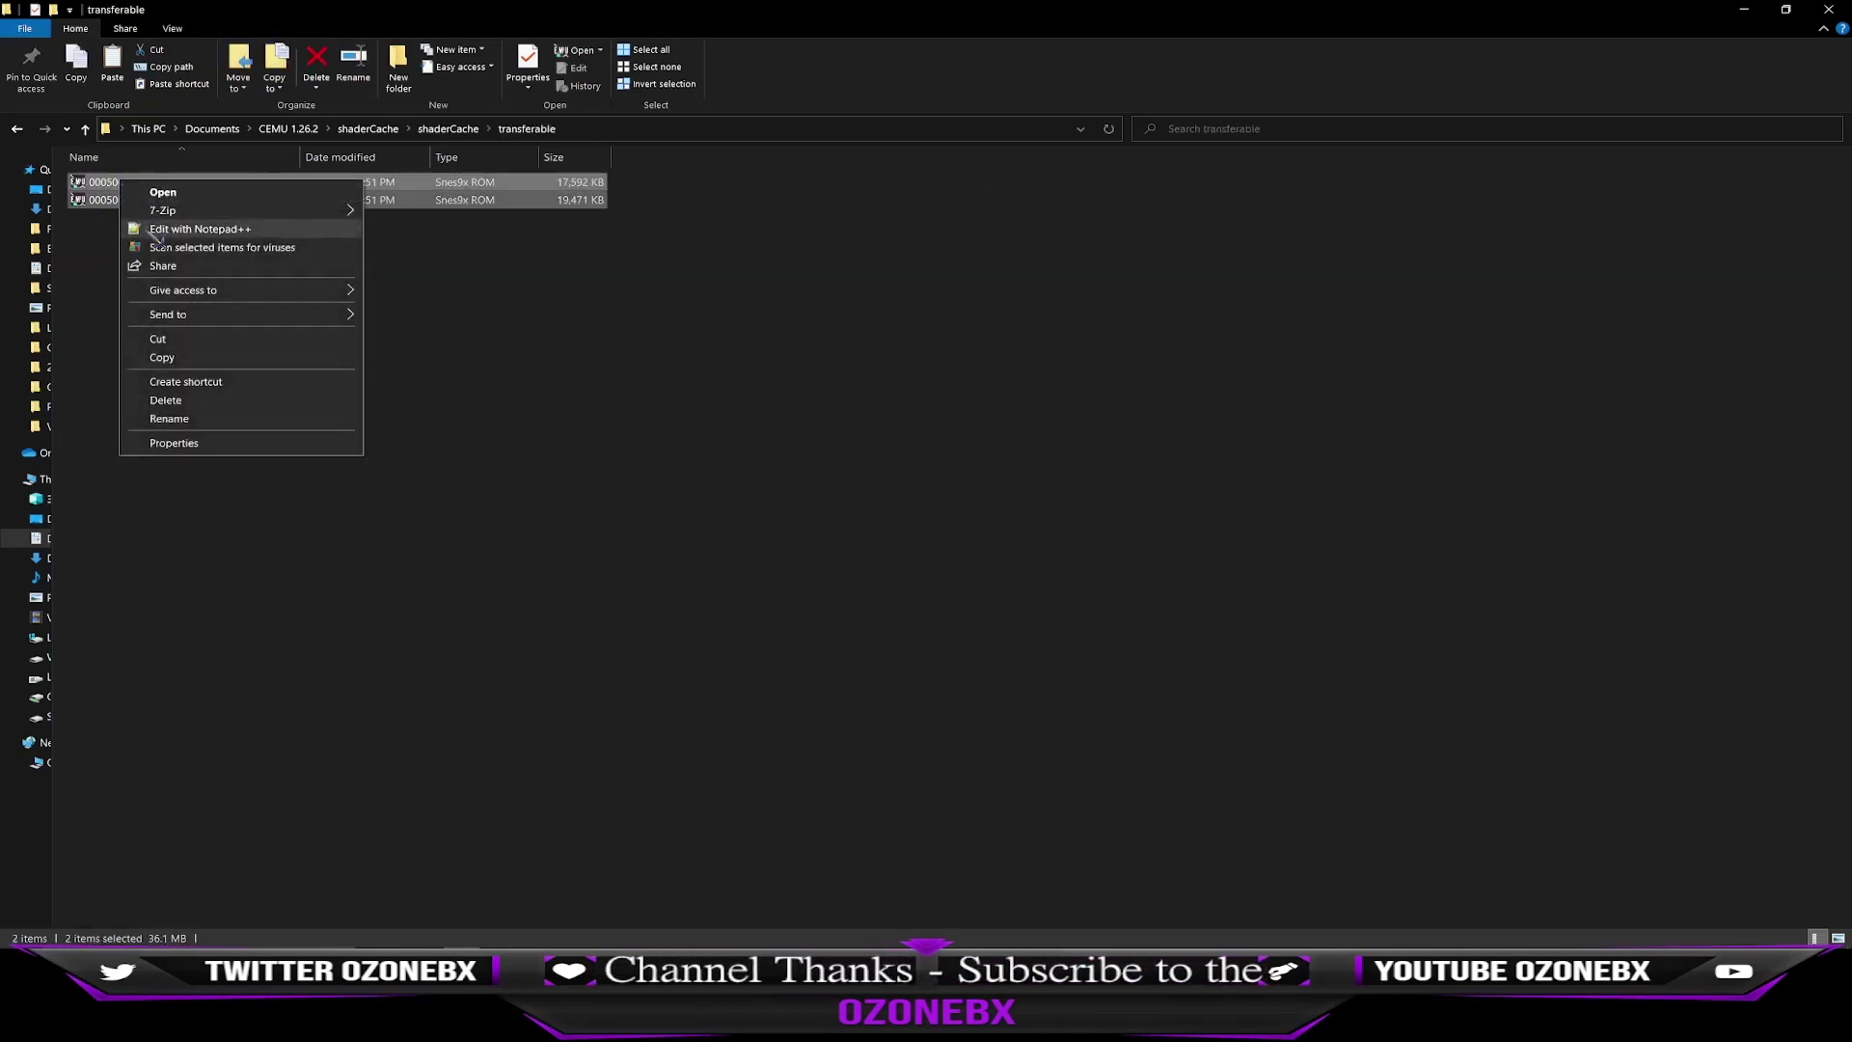
{"action": "left_click", "coordinate": [188, 360]}
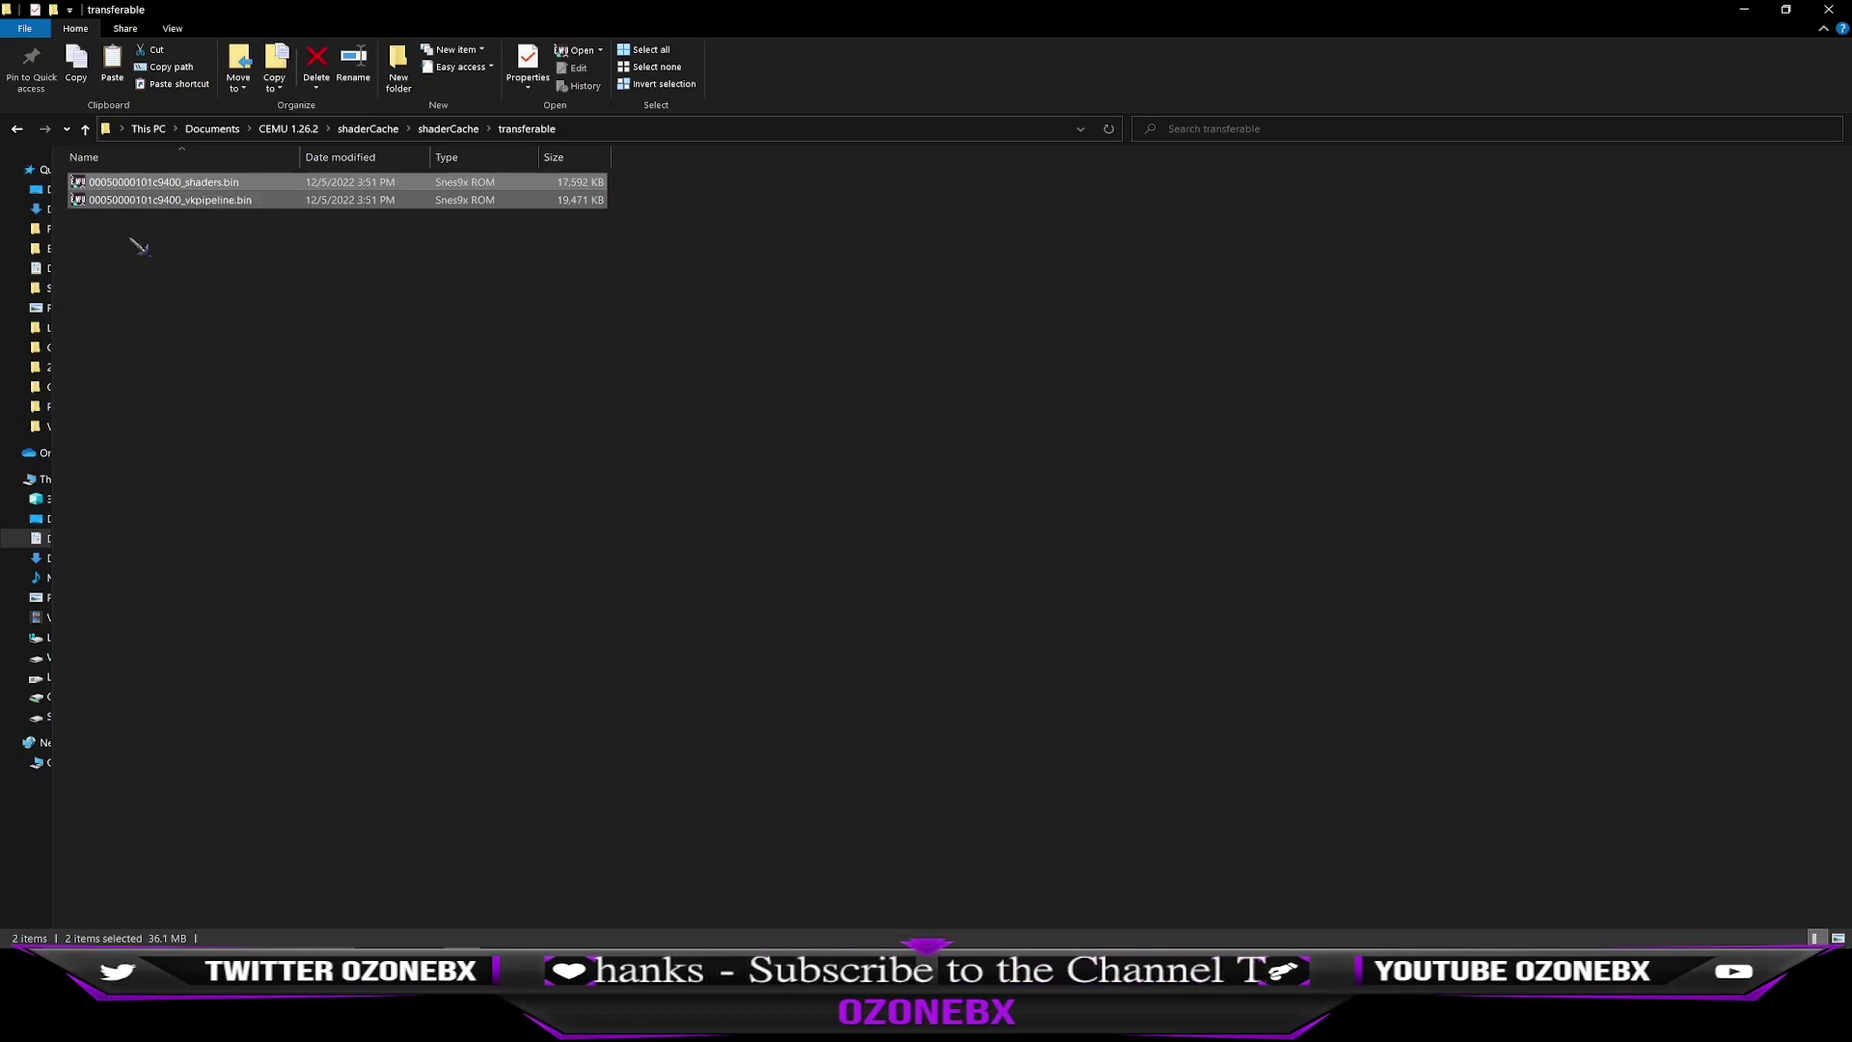
Check the transferable folder directly inside Cemu's main shaderCache as the destination for the cache files, and return to the shaderCache folder.
{"action": "left_click", "coordinate": [85, 128]}
{"action": "left_click", "coordinate": [85, 128]}
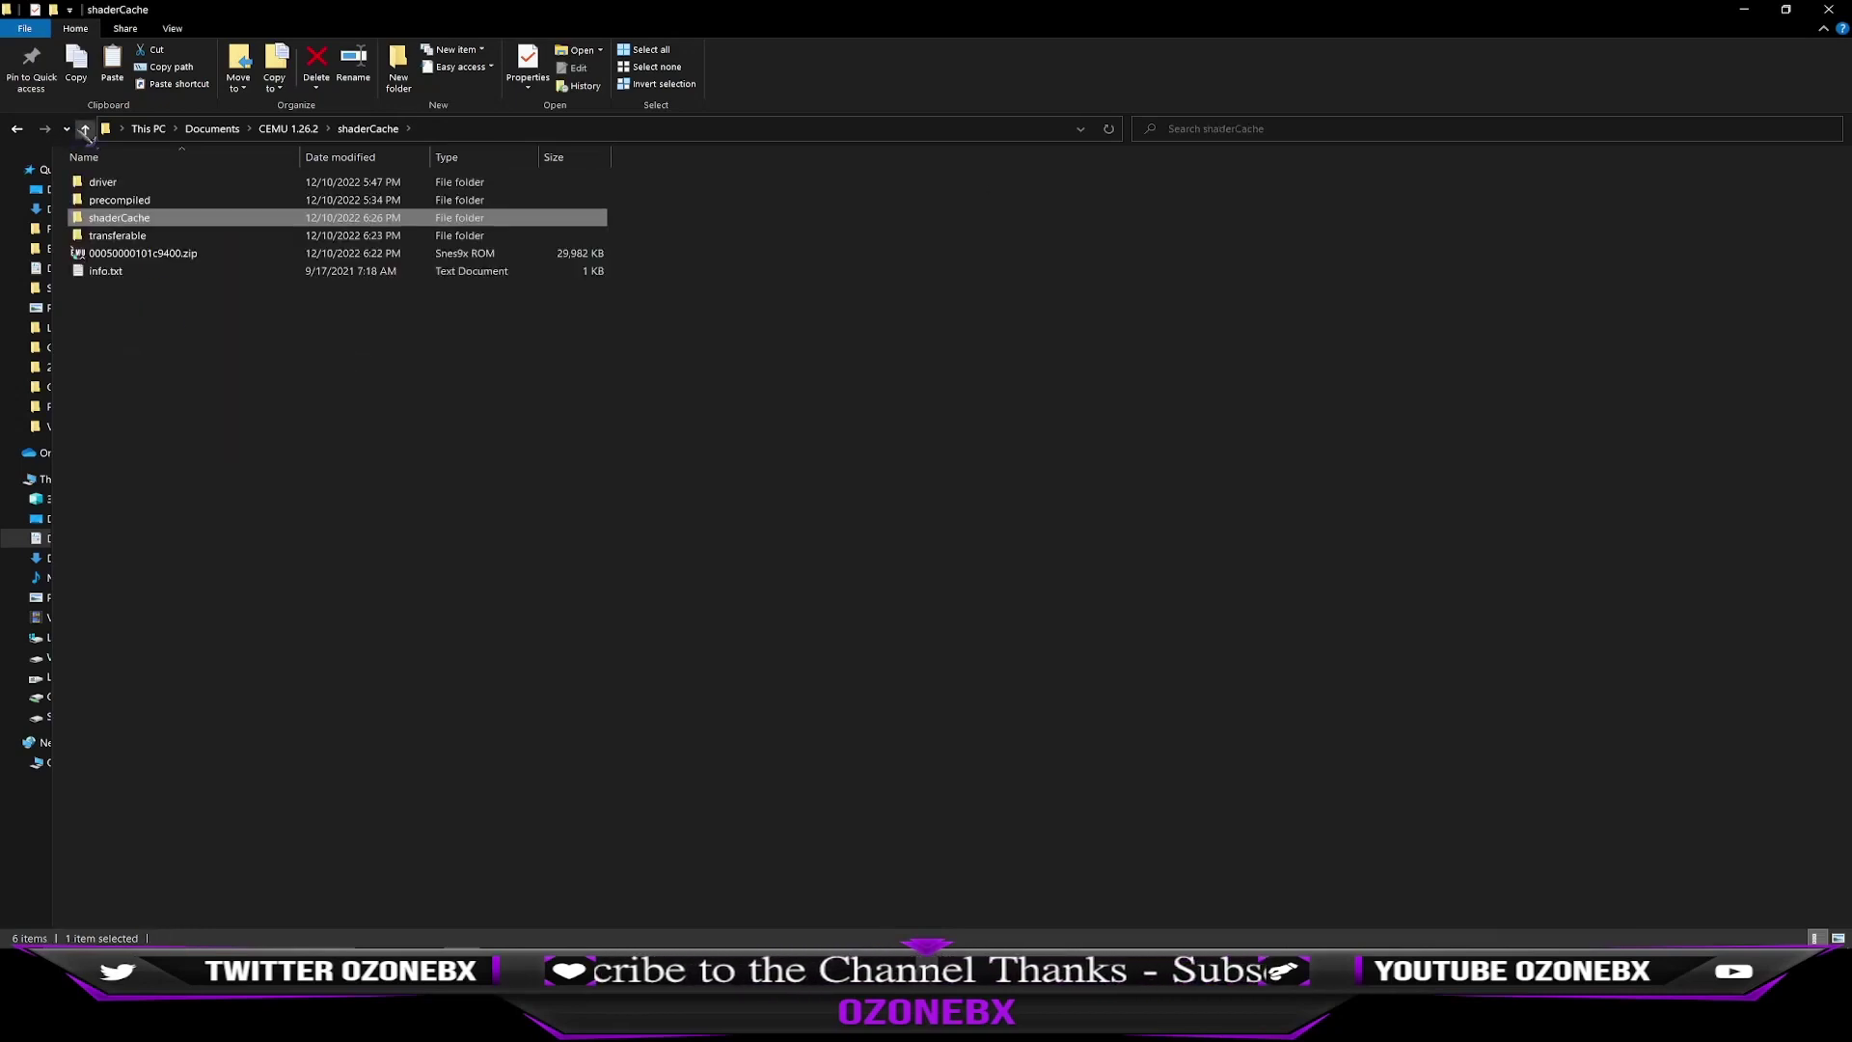
{"action": "left_click", "coordinate": [85, 128]}
{"action": "double_click", "coordinate": [97, 289]}
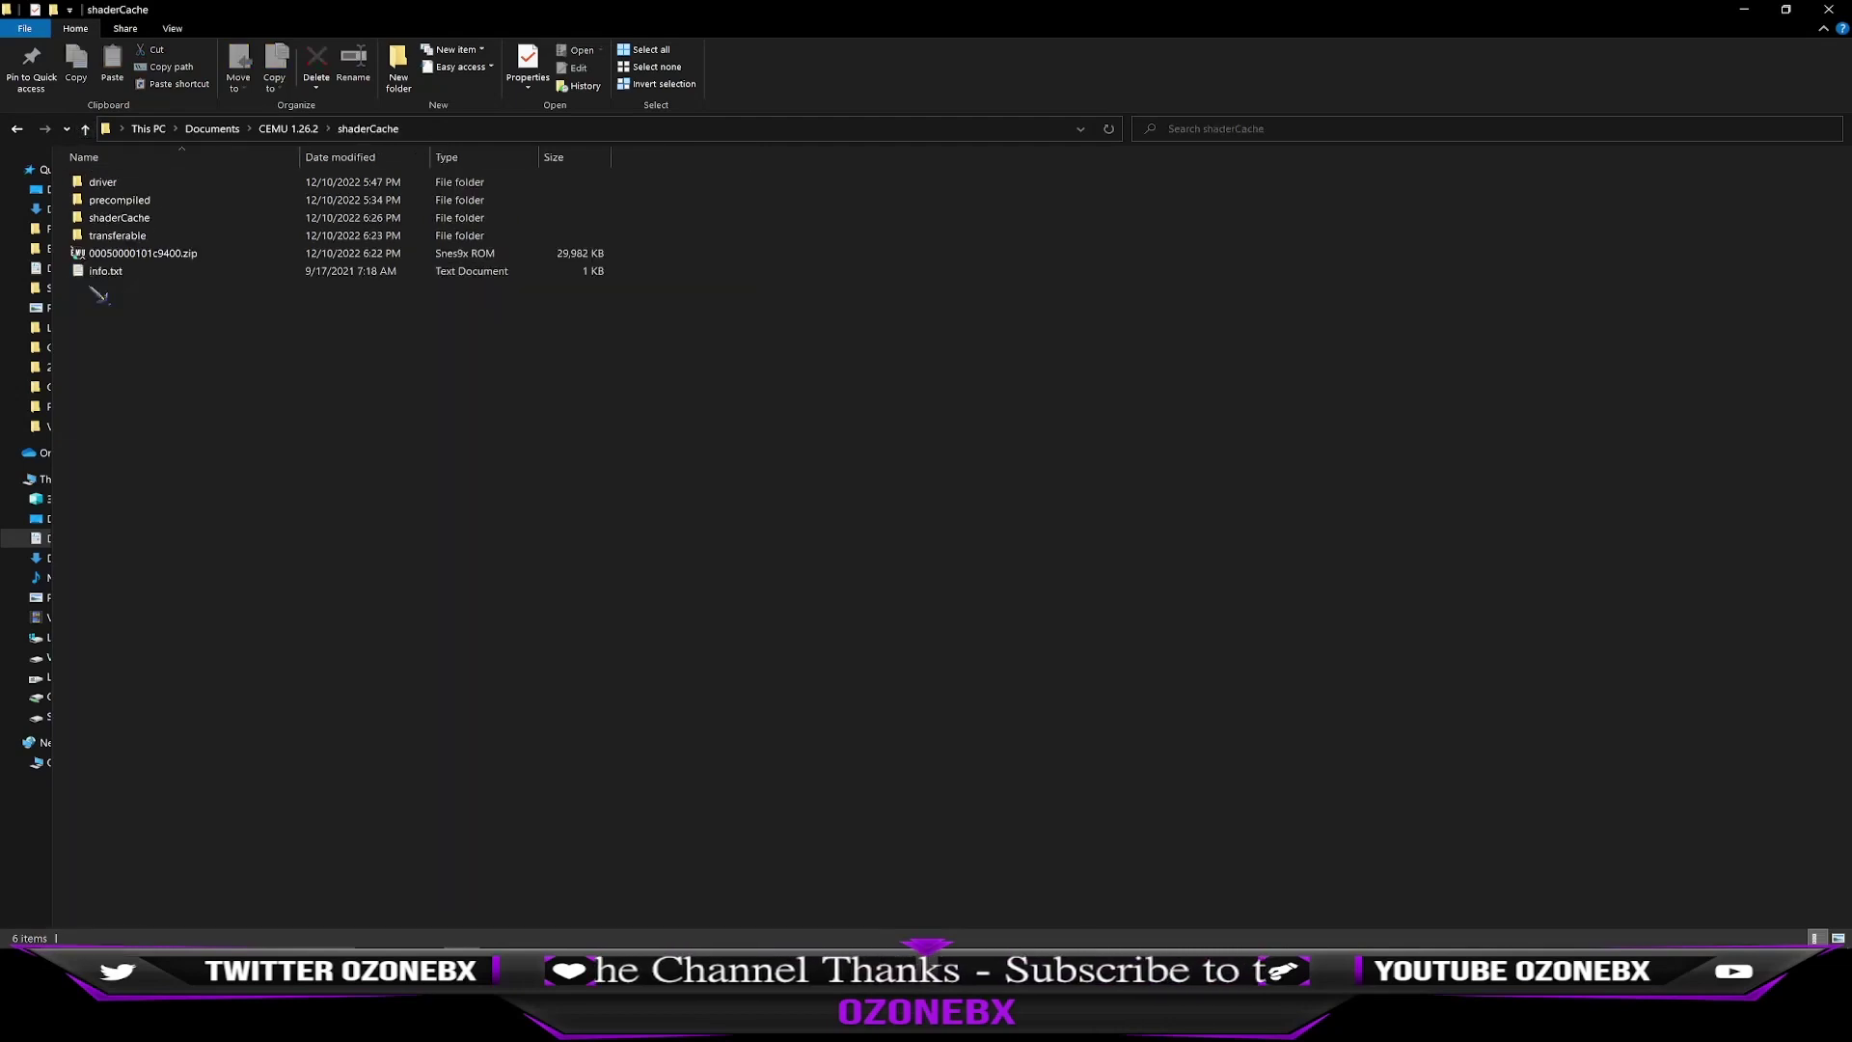
{"action": "double_click", "coordinate": [126, 239]}
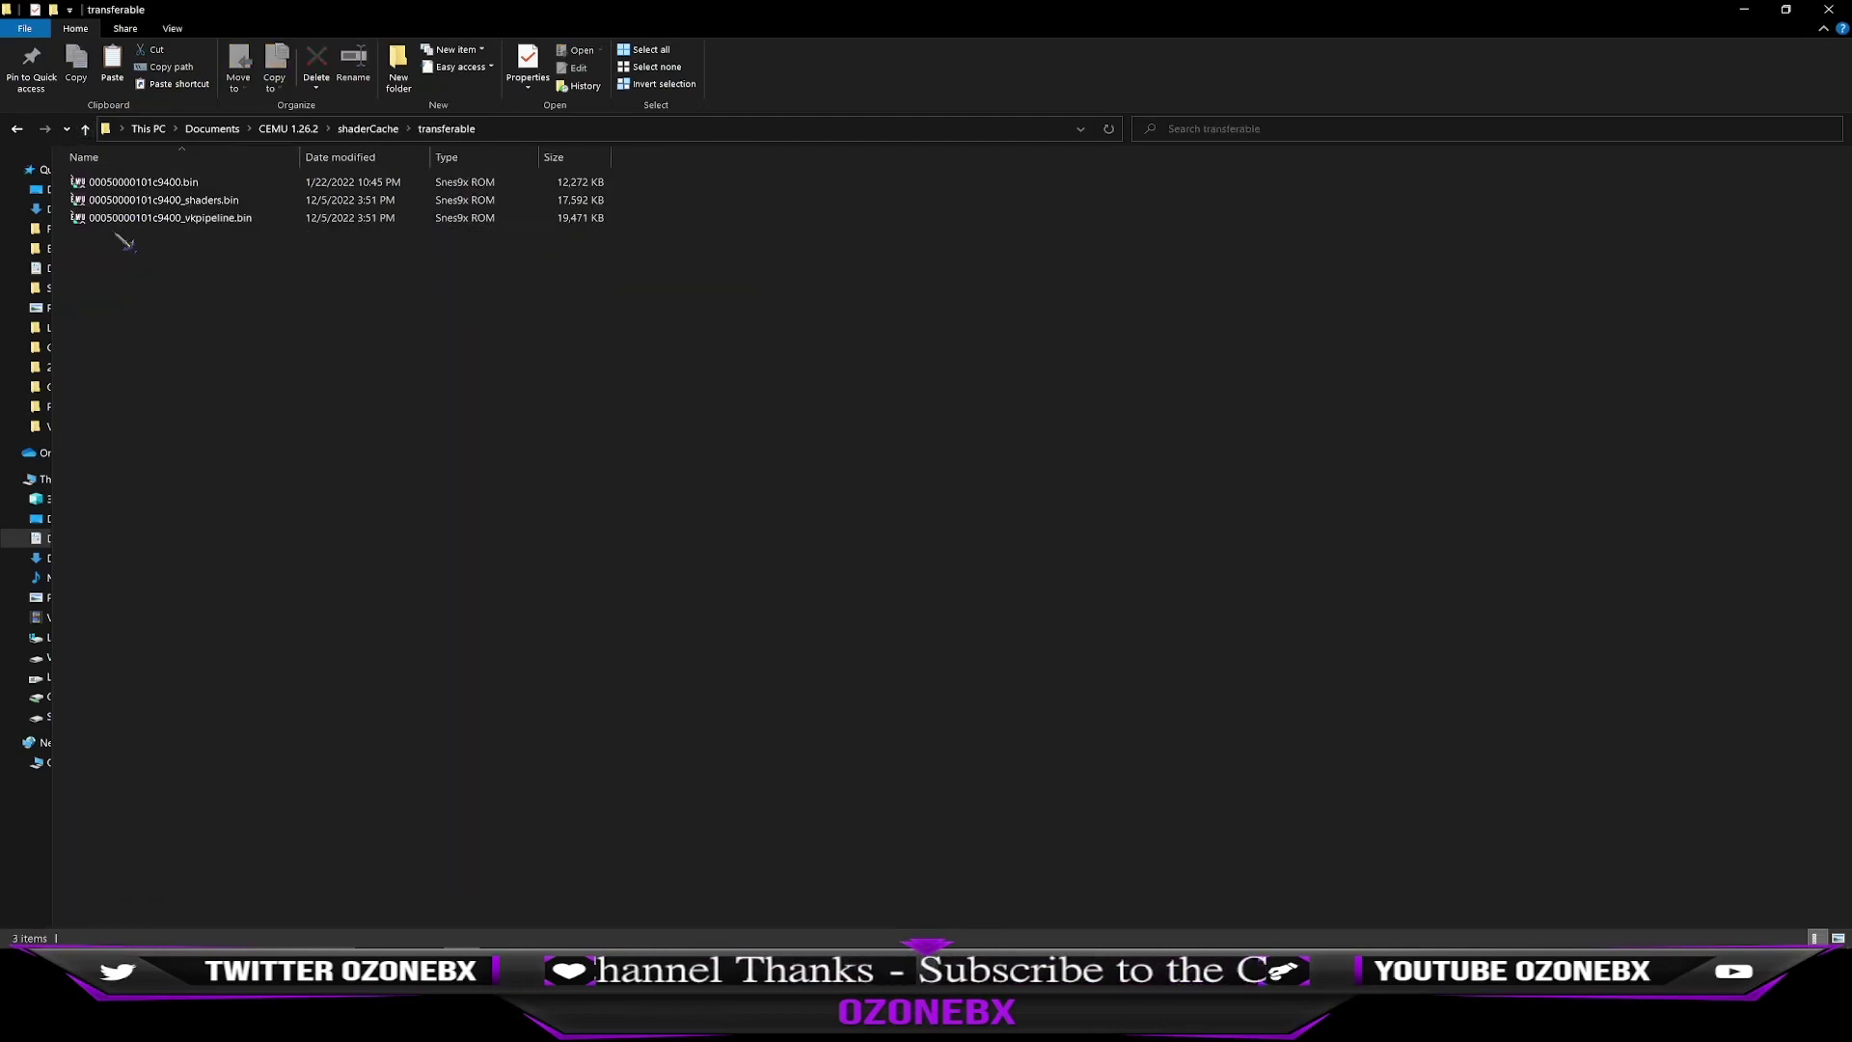
{"action": "right_click", "coordinate": [178, 271]}
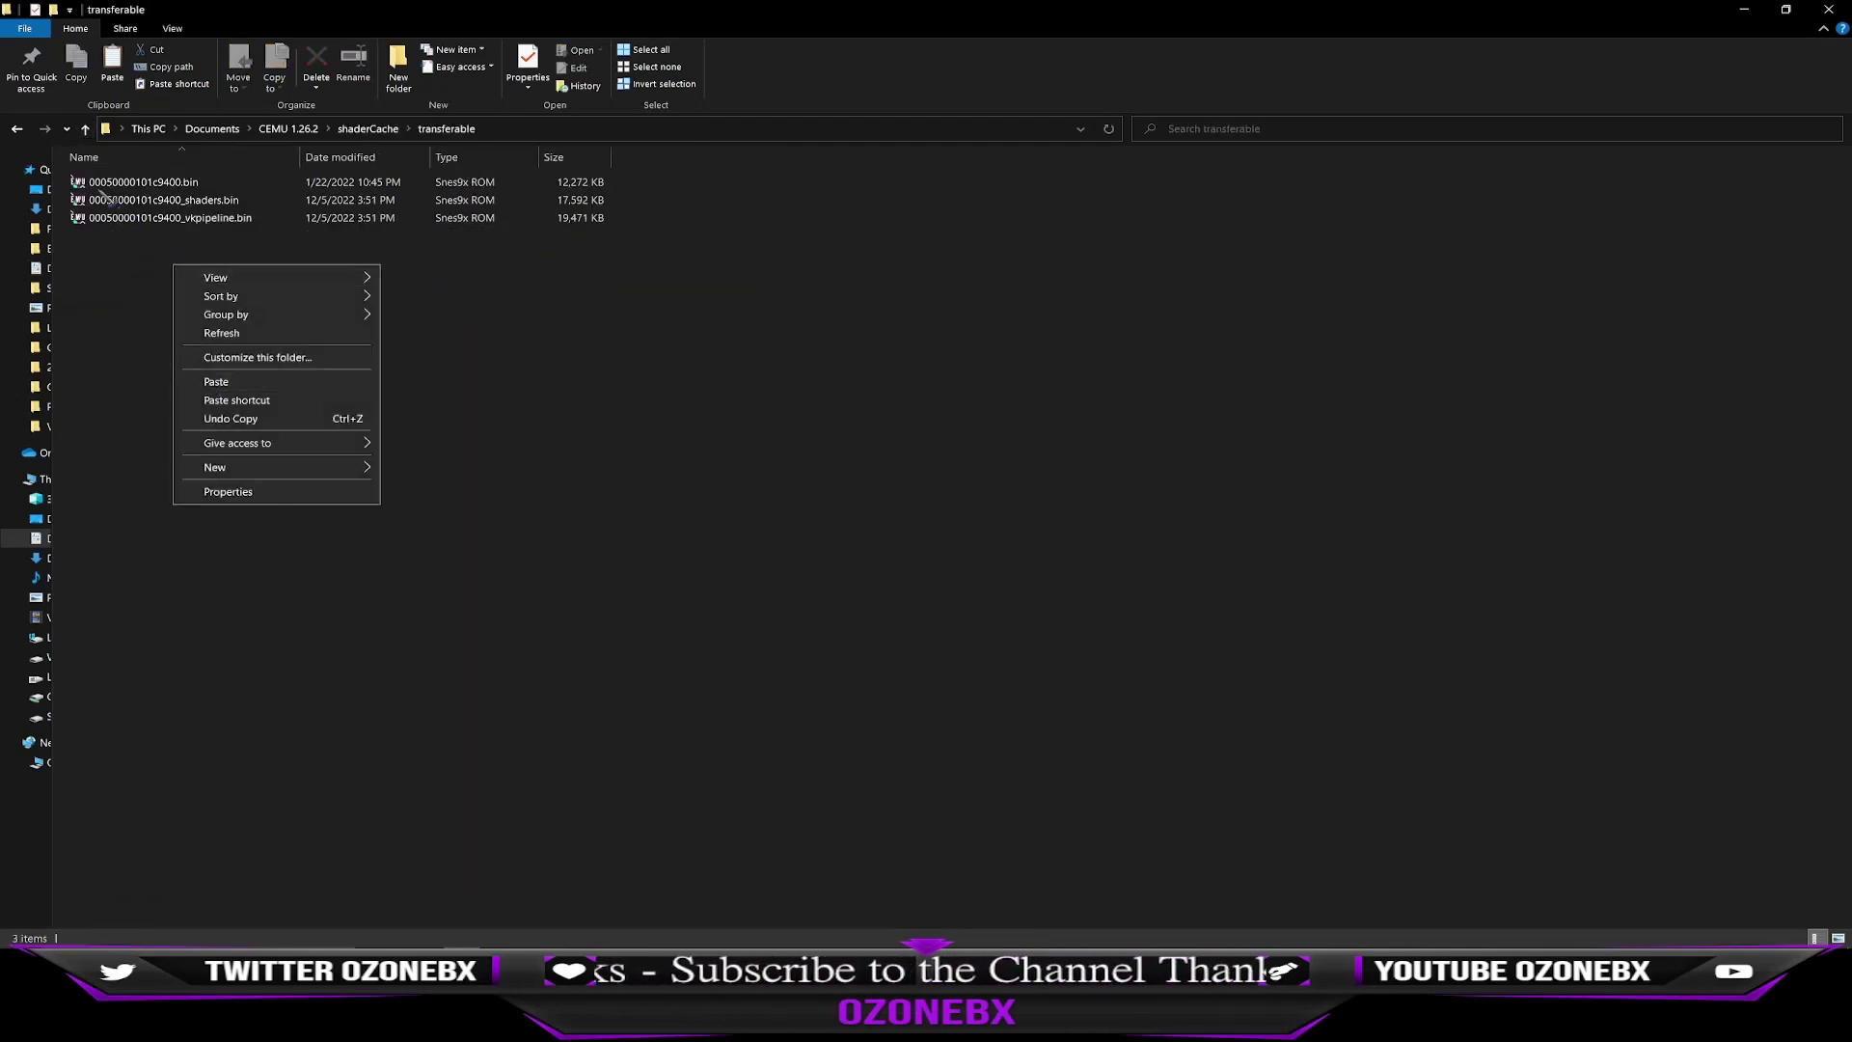
{"action": "left_click", "coordinate": [86, 129]}
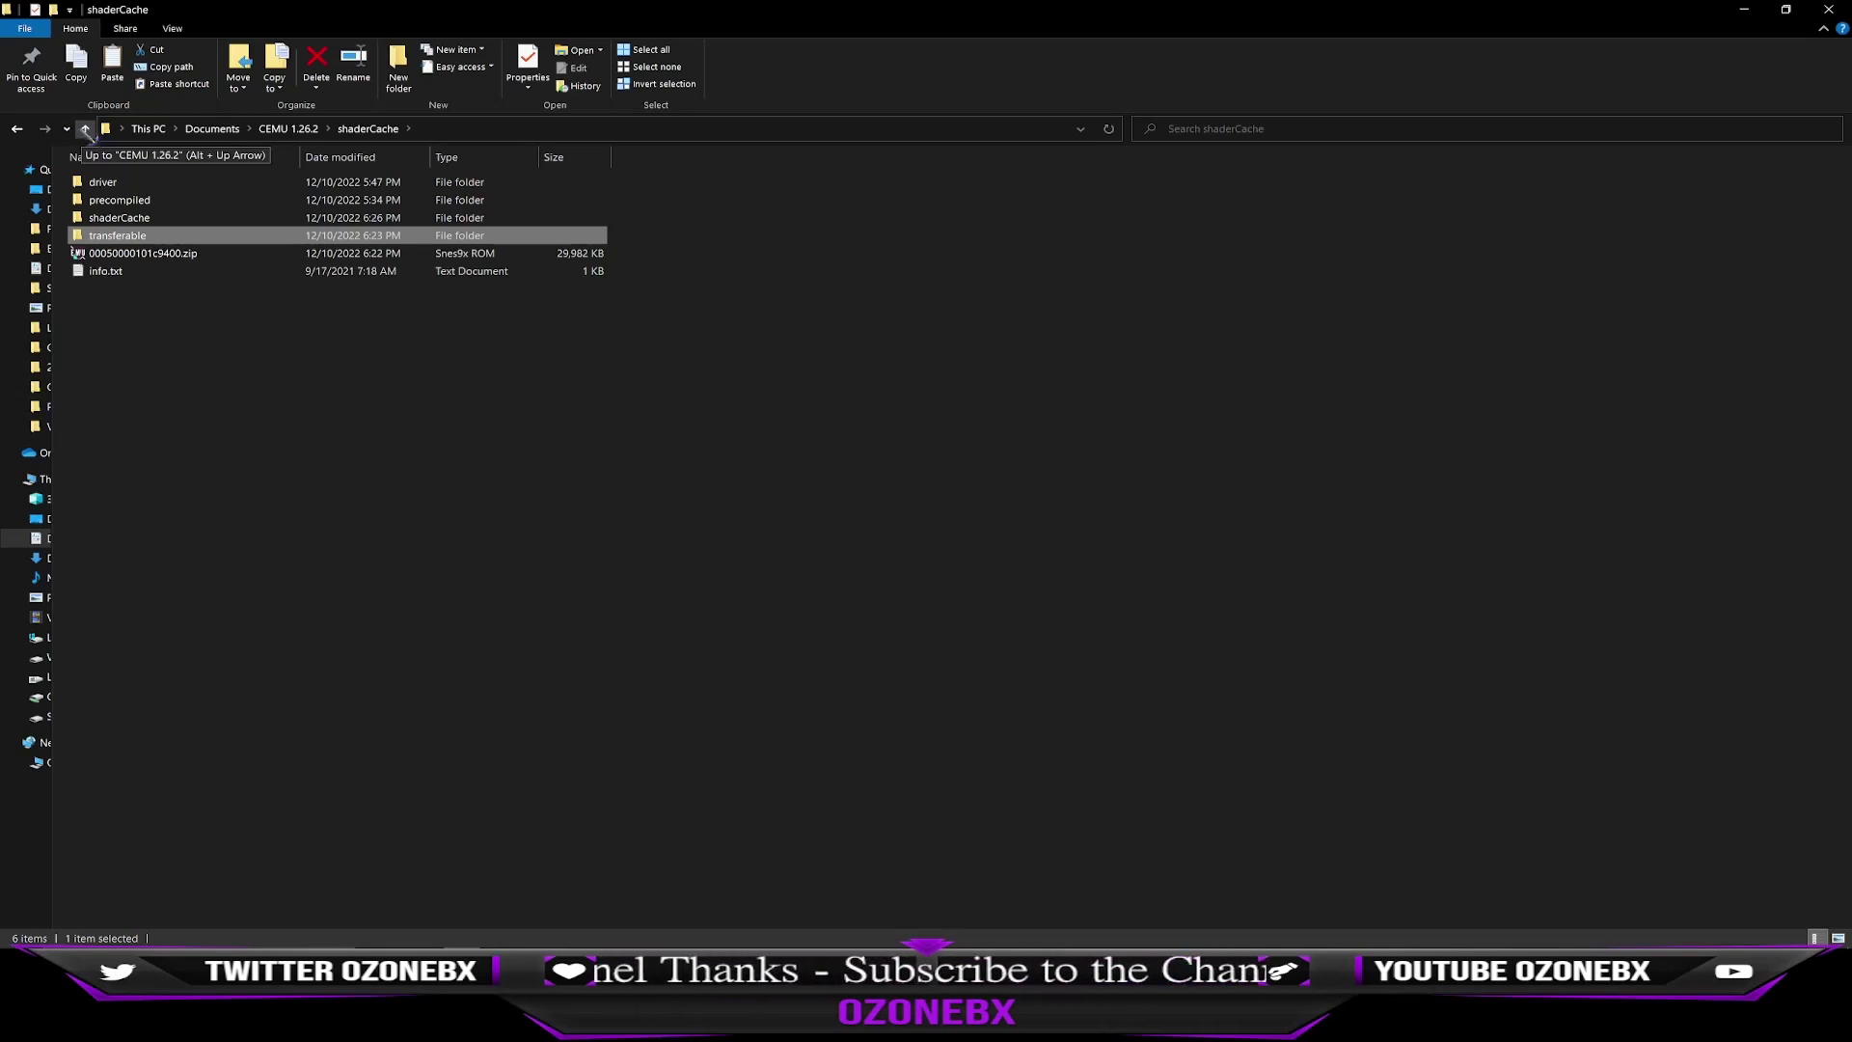
{"action": "left_click", "coordinate": [85, 129]}
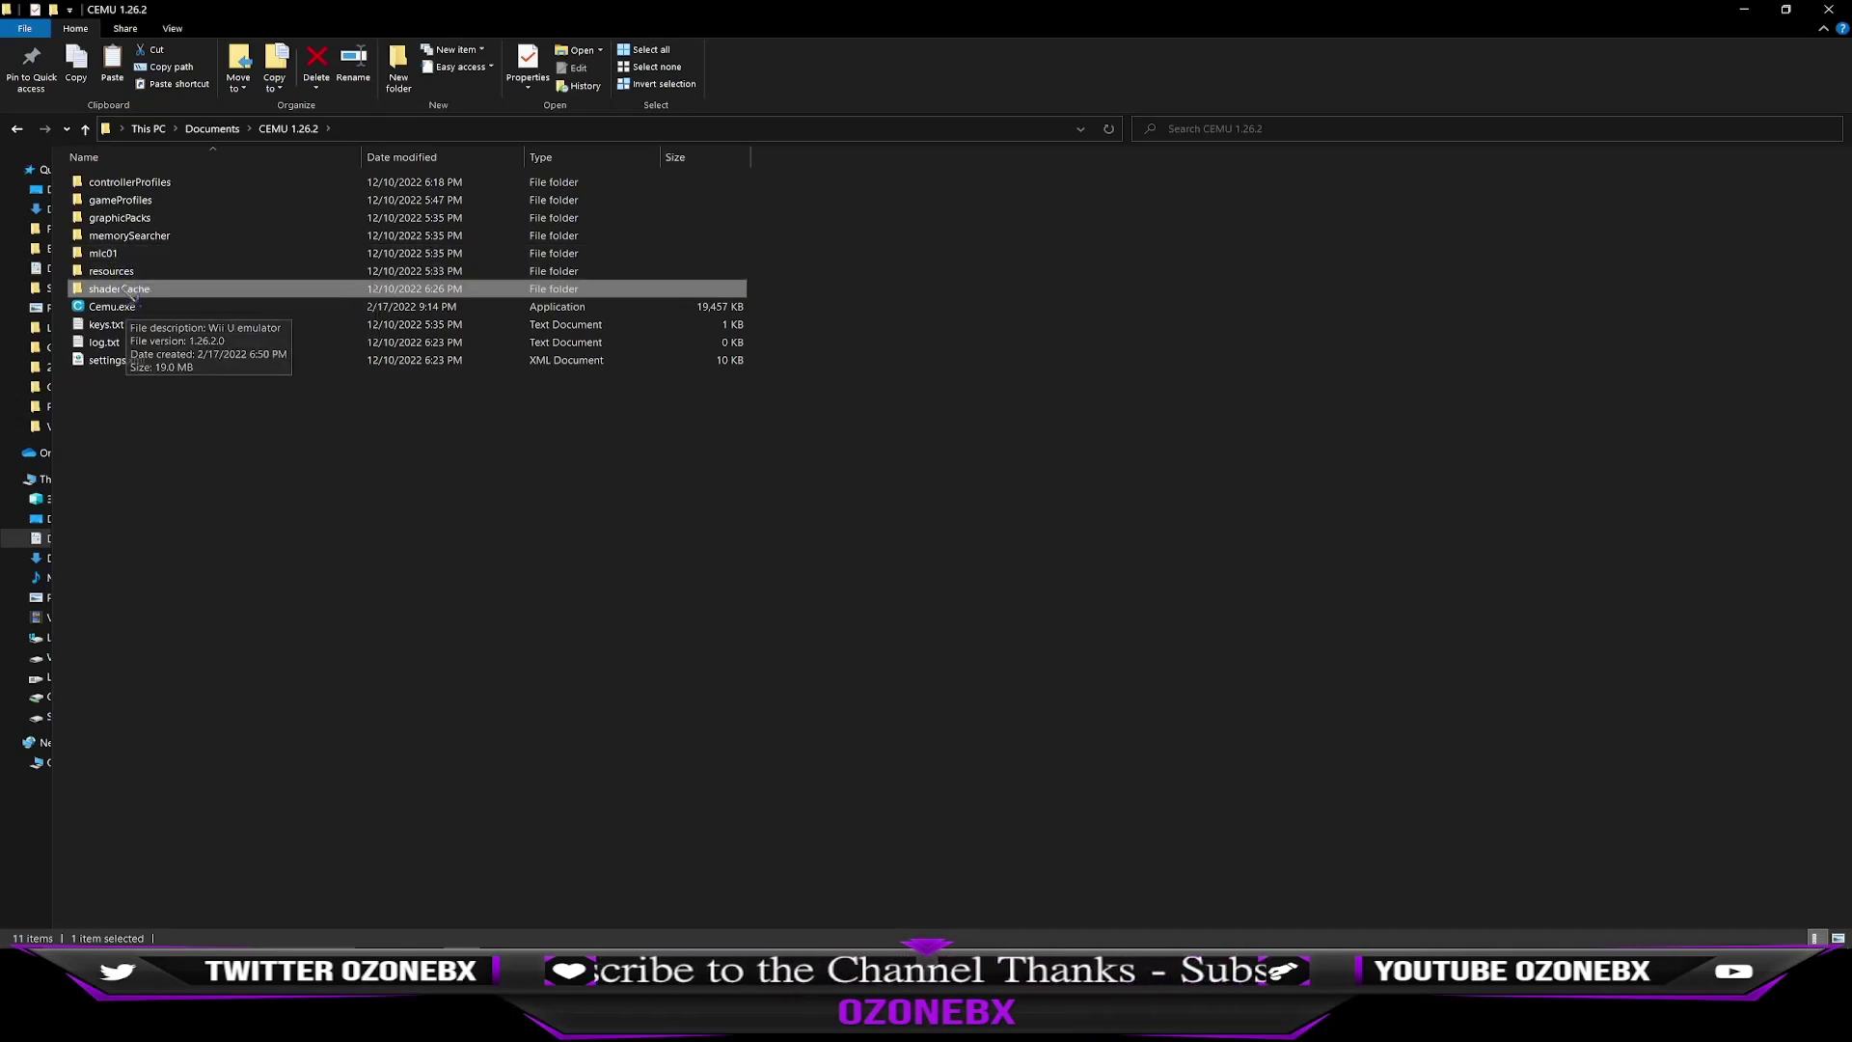
{"action": "double_click", "coordinate": [132, 291]}
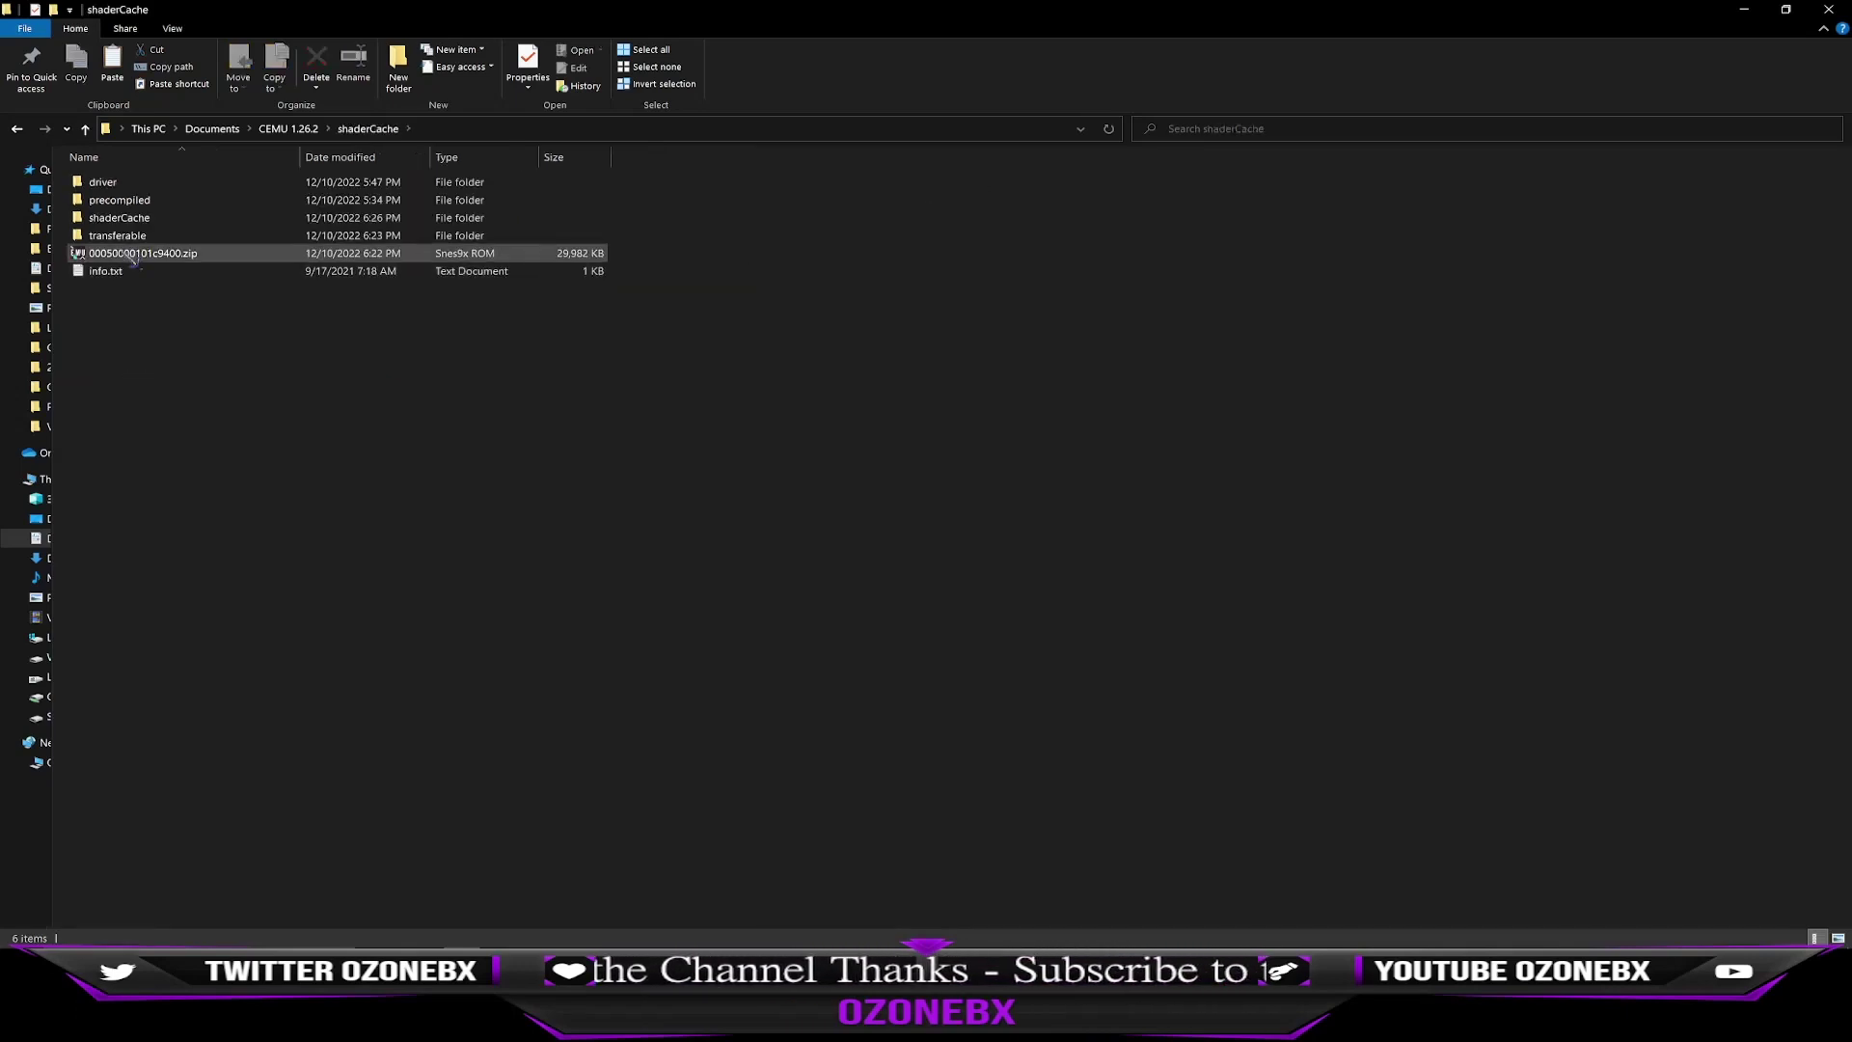
{"action": "left_click", "coordinate": [135, 255]}
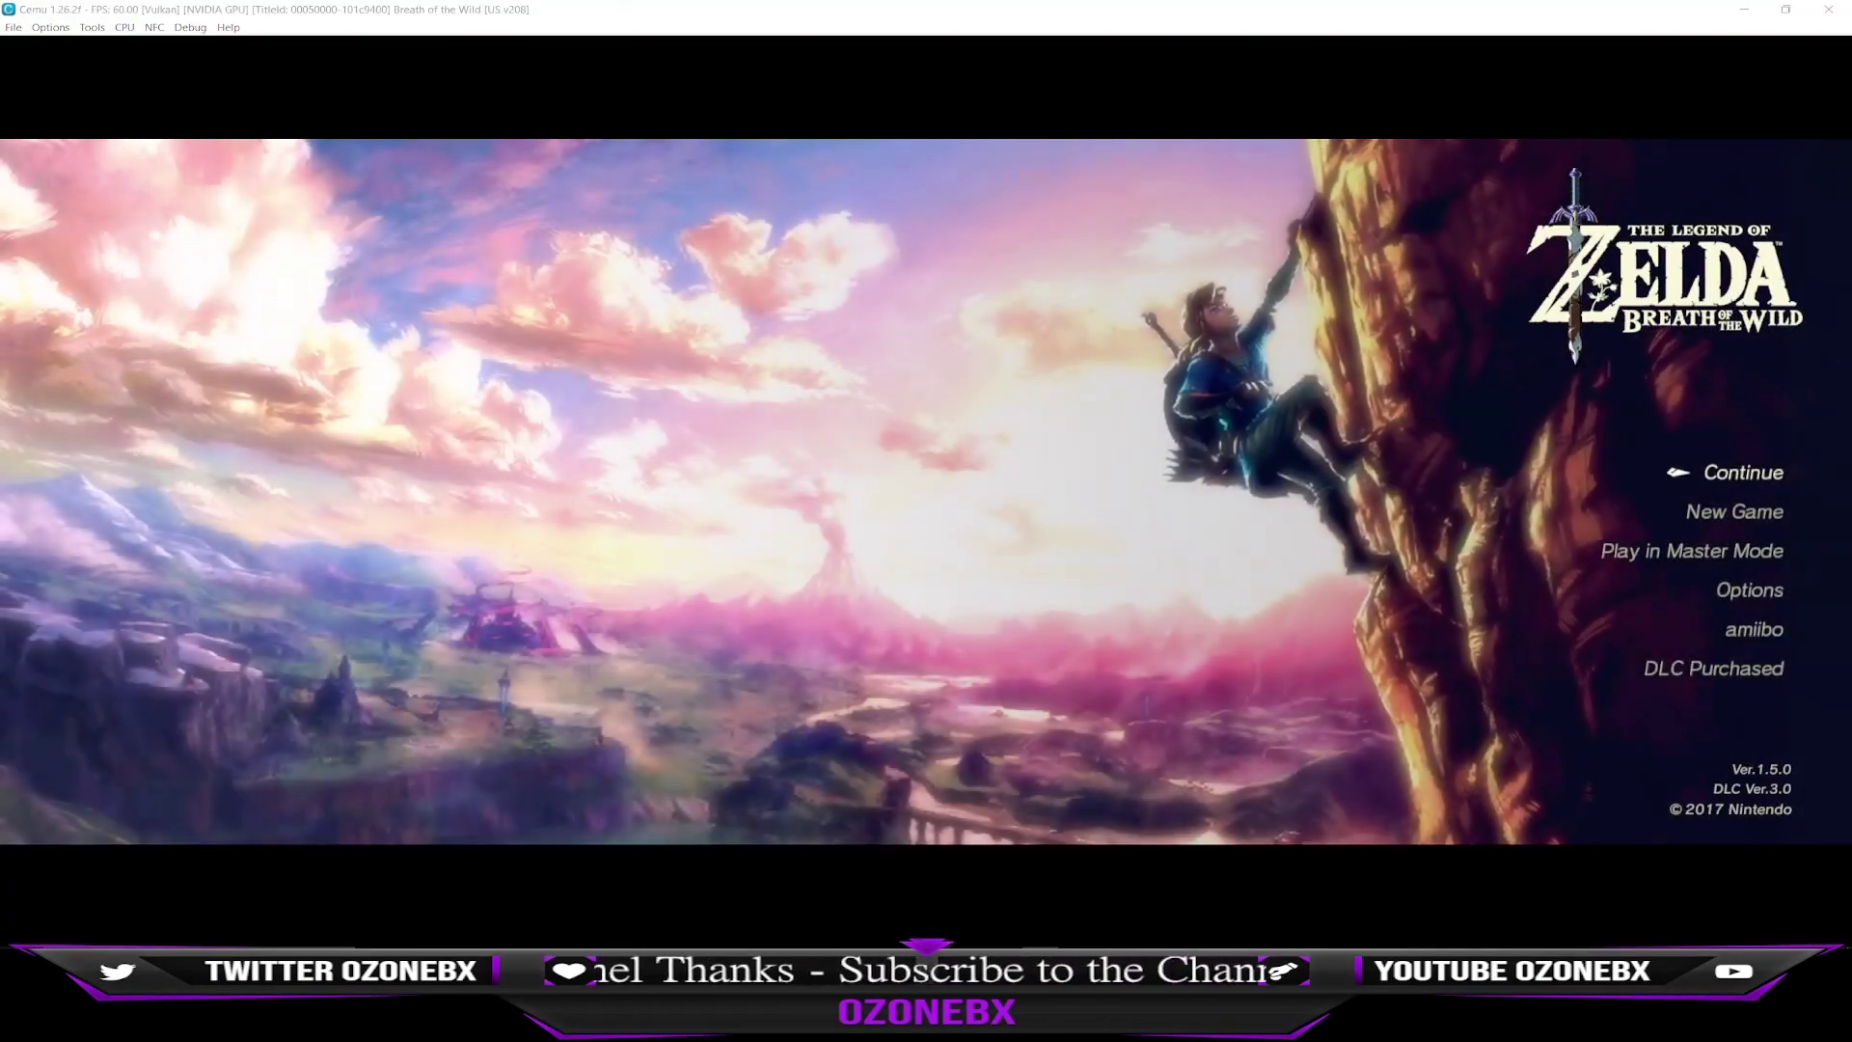
Switch to the running game in Cemu and continue from the Faron Woods autosave dated 12/10/2022 13:38.
{"action": "key", "text": "Return"}
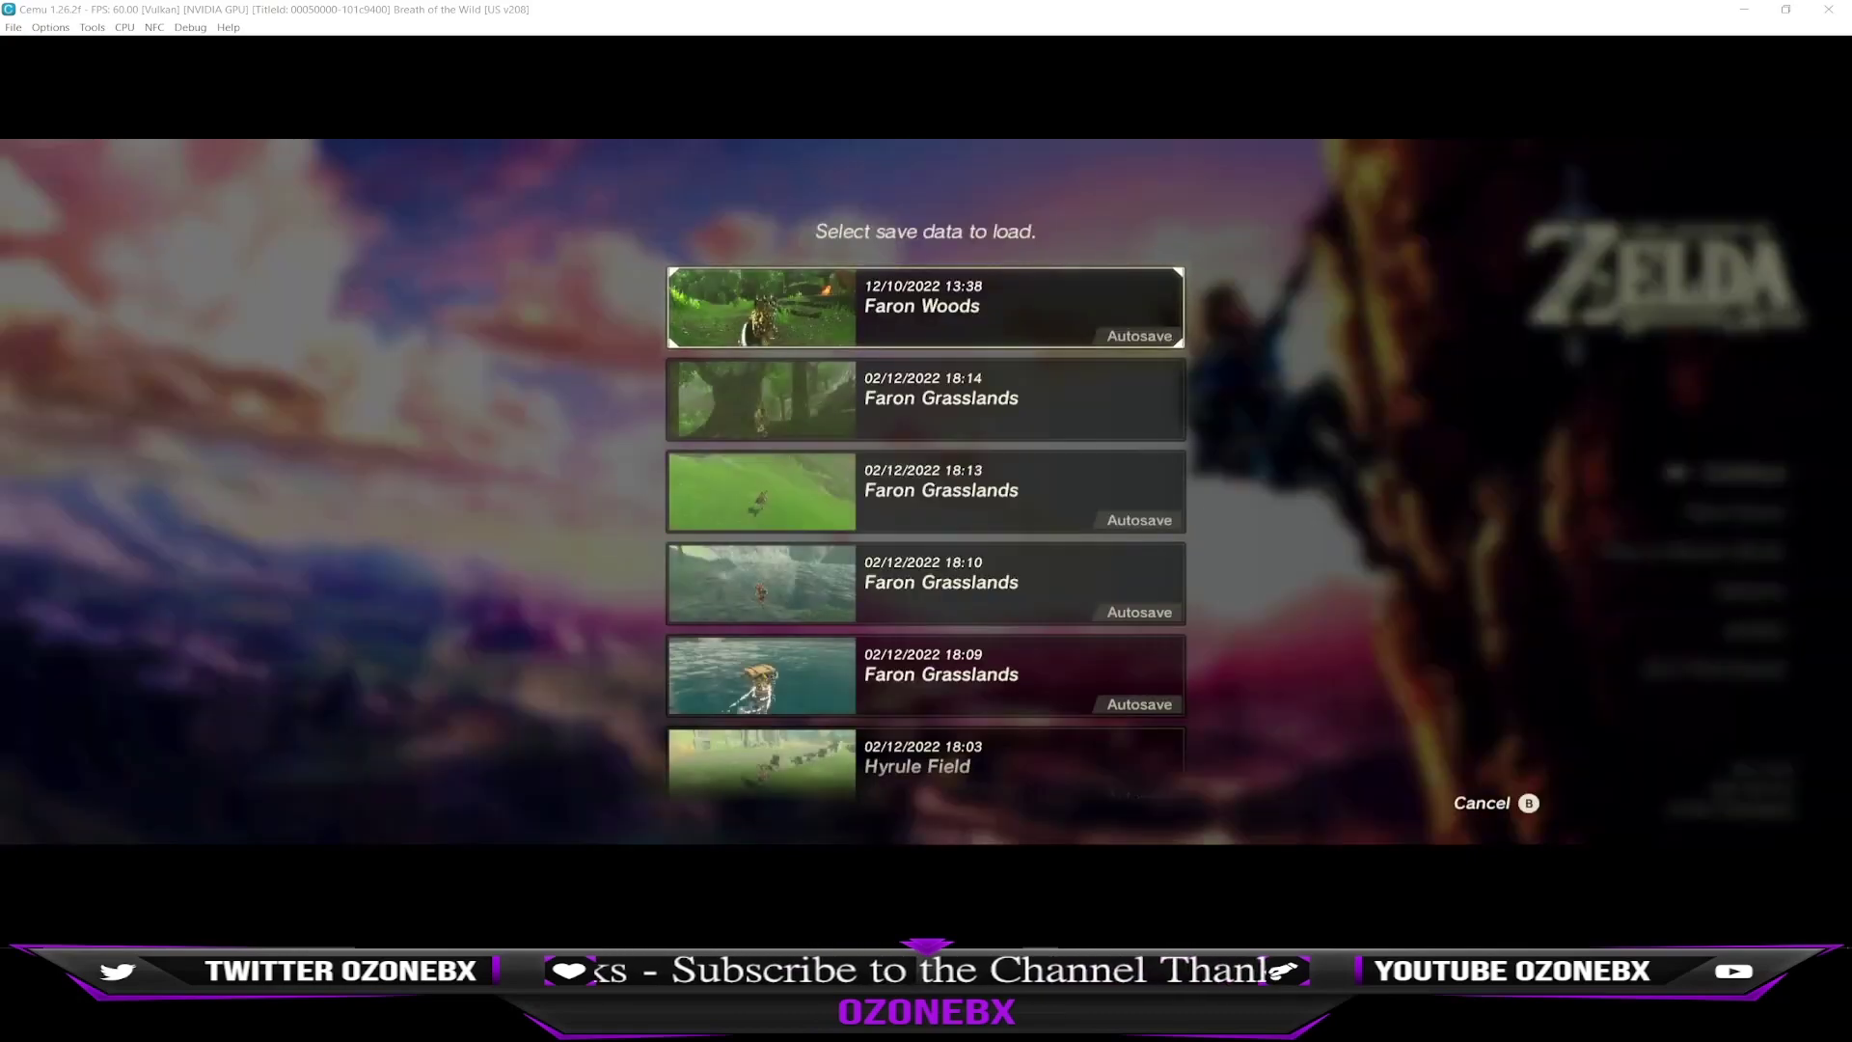
{"action": "key", "text": "Return"}
{"action": "key", "text": "Return"}
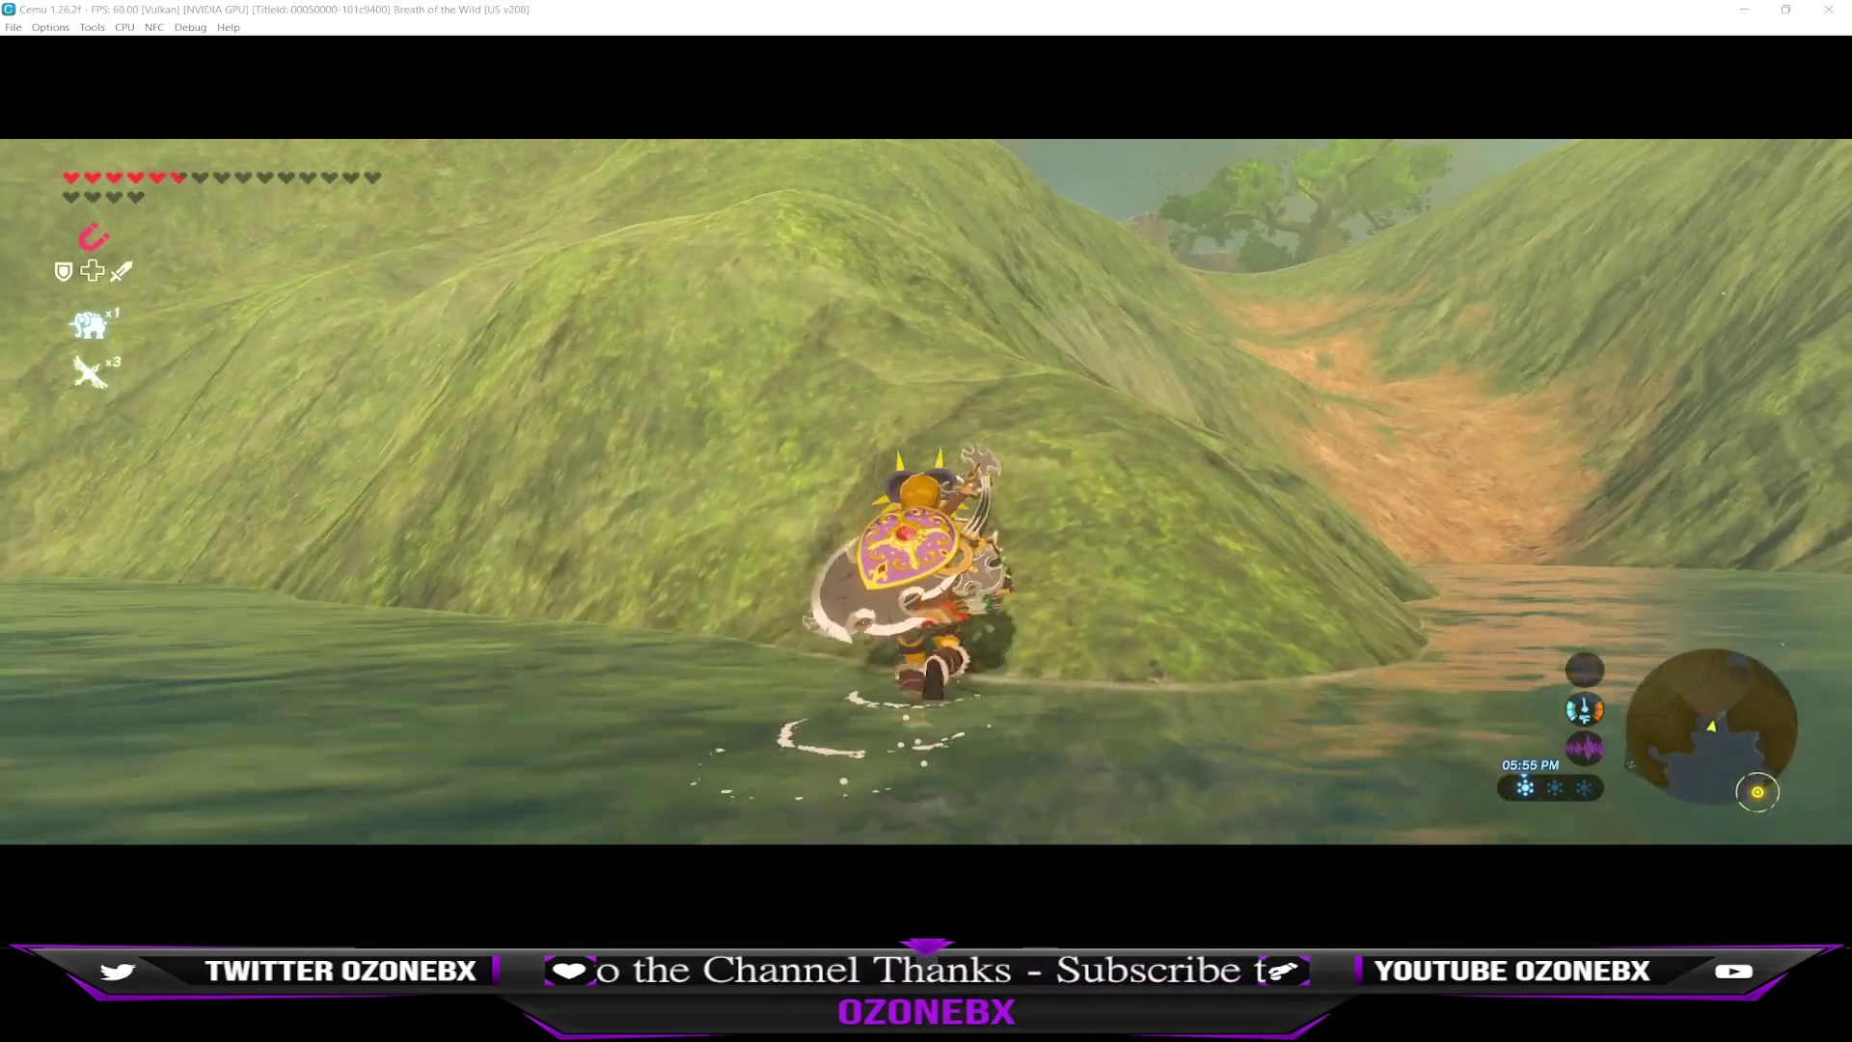
Fast travel to the Ka'o Makagh Shrine from the game map, and talk to the traveler Meeshy in the field.
{"action": "key", "text": "plus"}
{"action": "key", "text": "minus"}
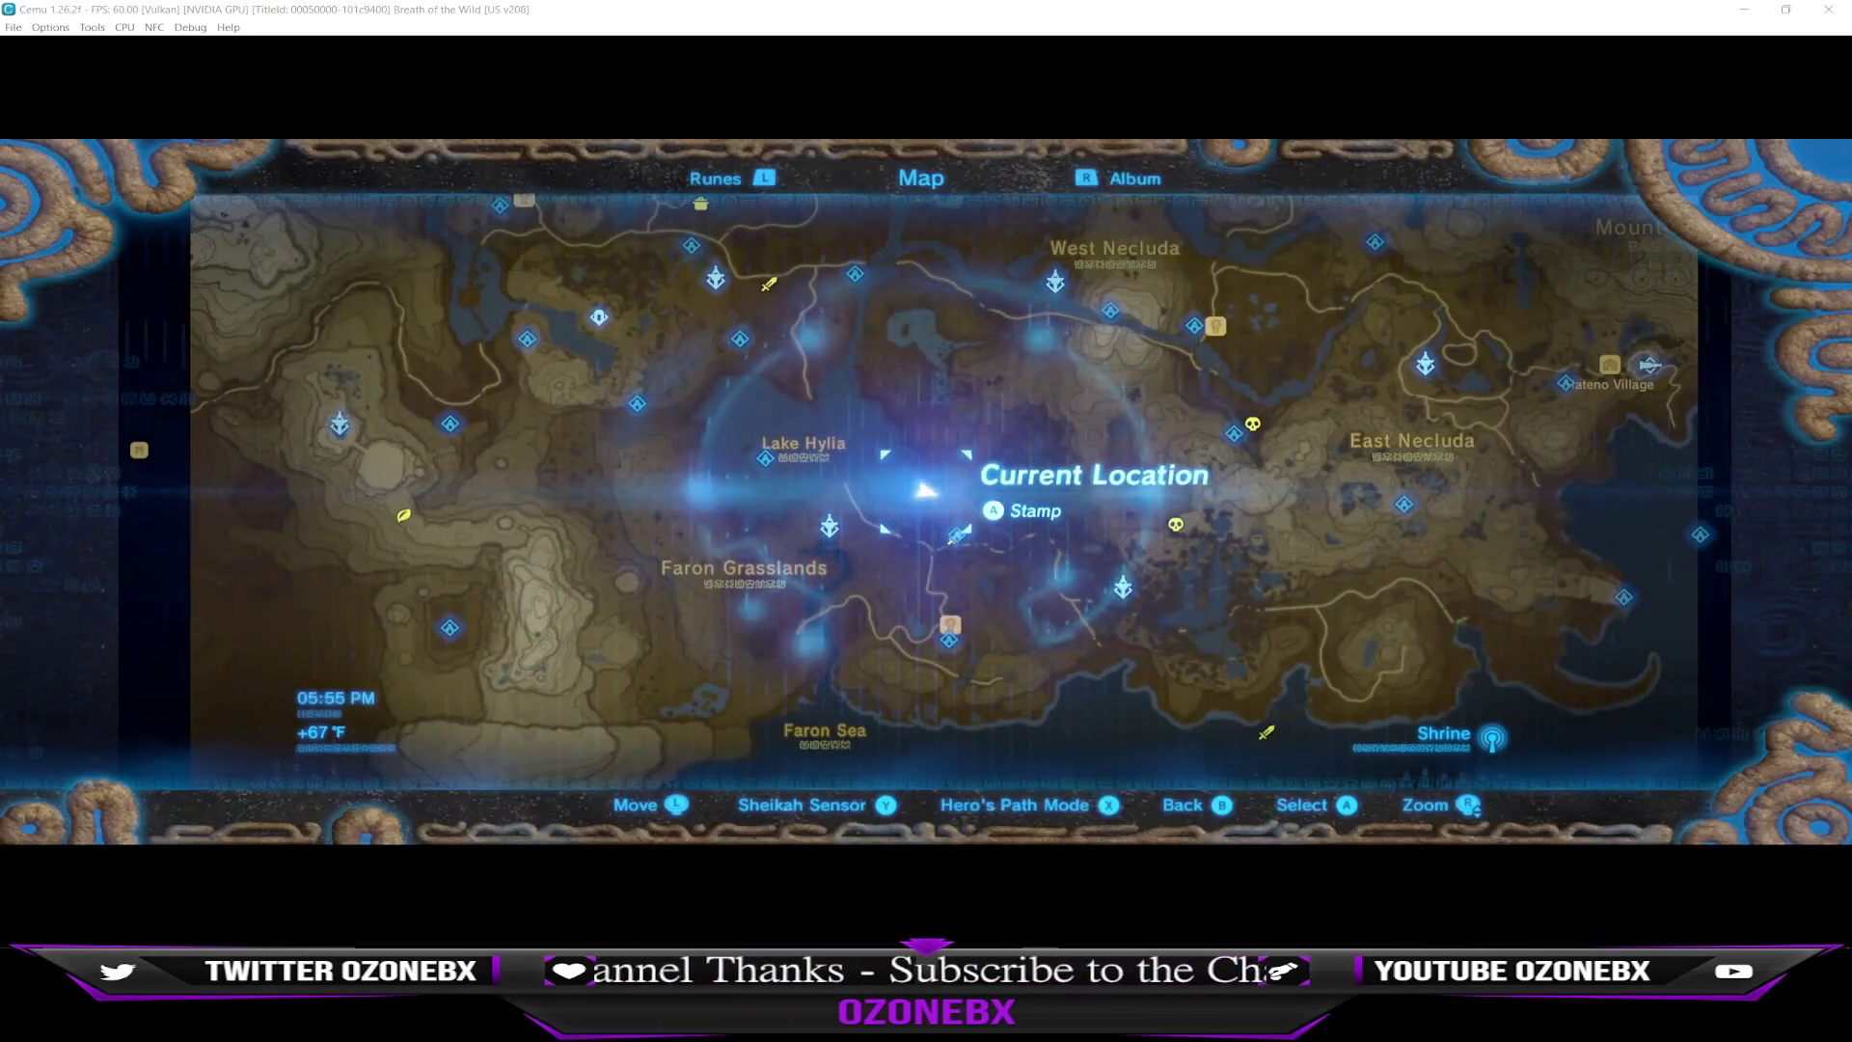
{"action": "key", "text": "k"}
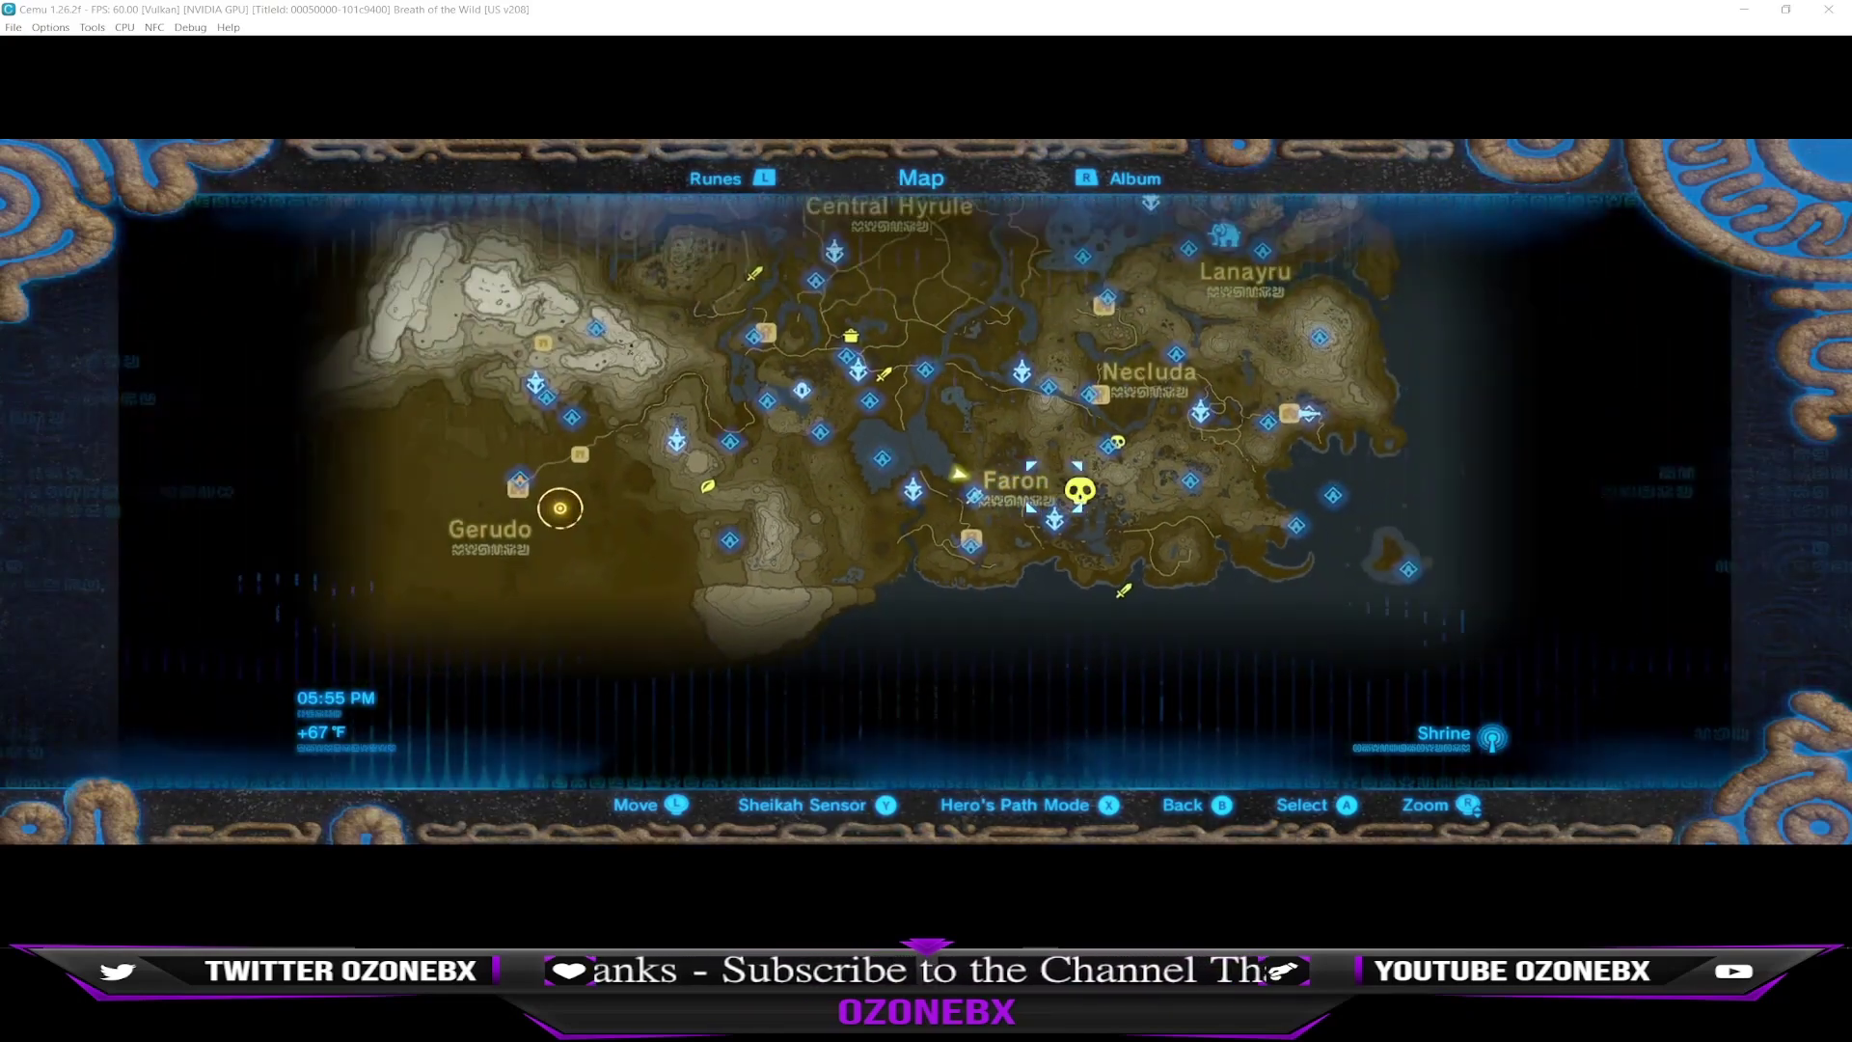
{"action": "key", "text": "i"}
{"action": "key", "text": "s"}
{"action": "key", "text": "s"}
{"action": "key", "text": "a"}
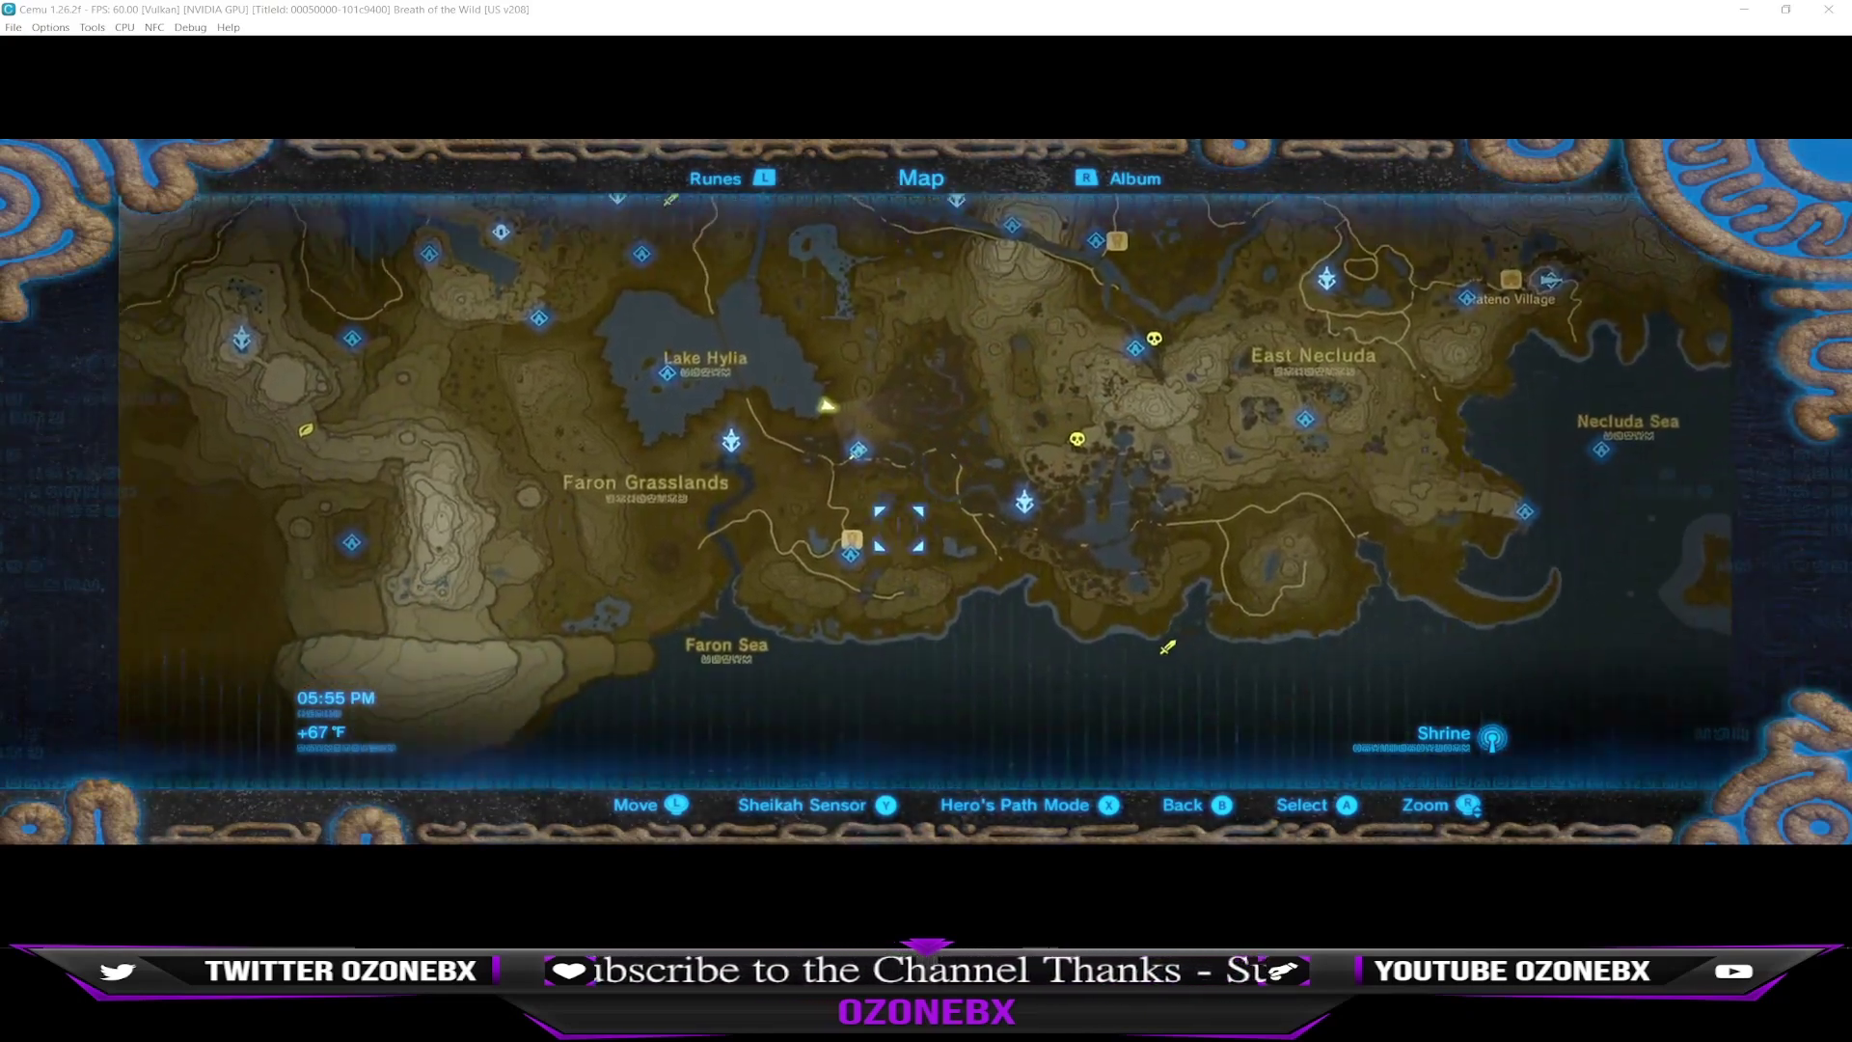
{"action": "key", "text": "Return"}
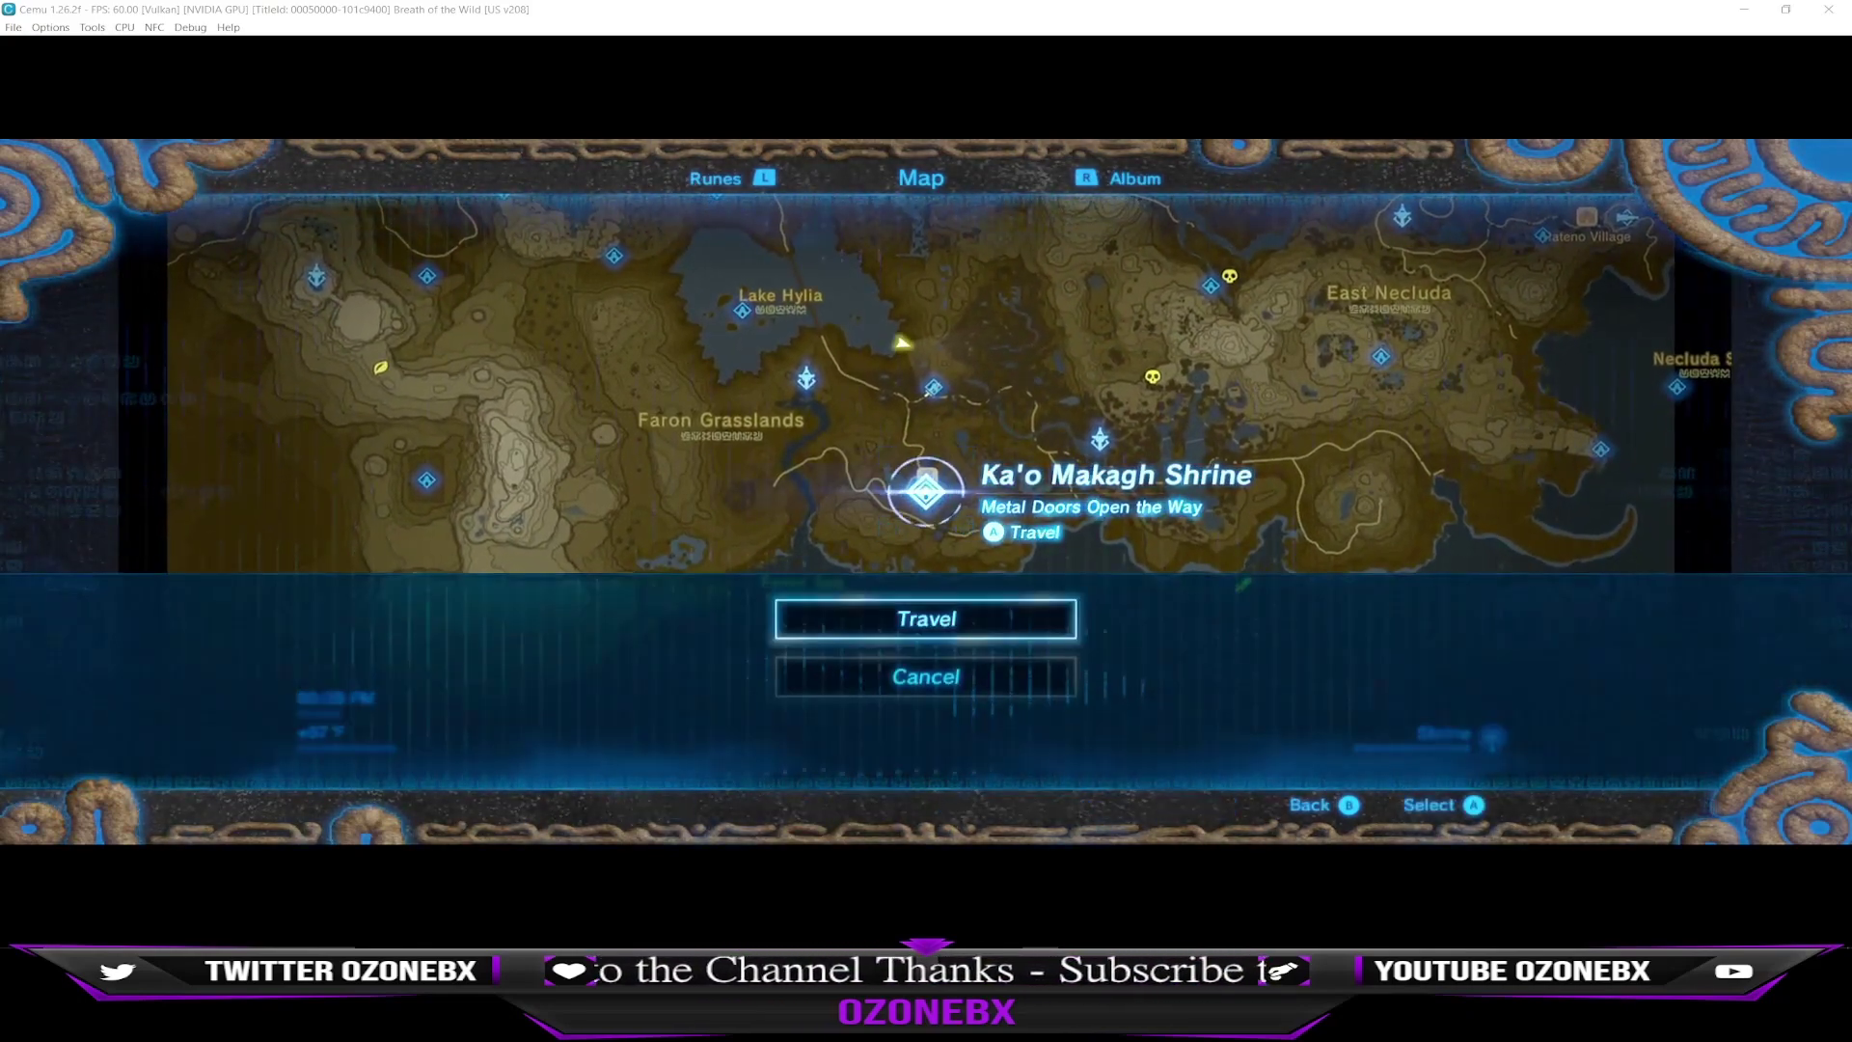
{"action": "key", "text": "Return"}
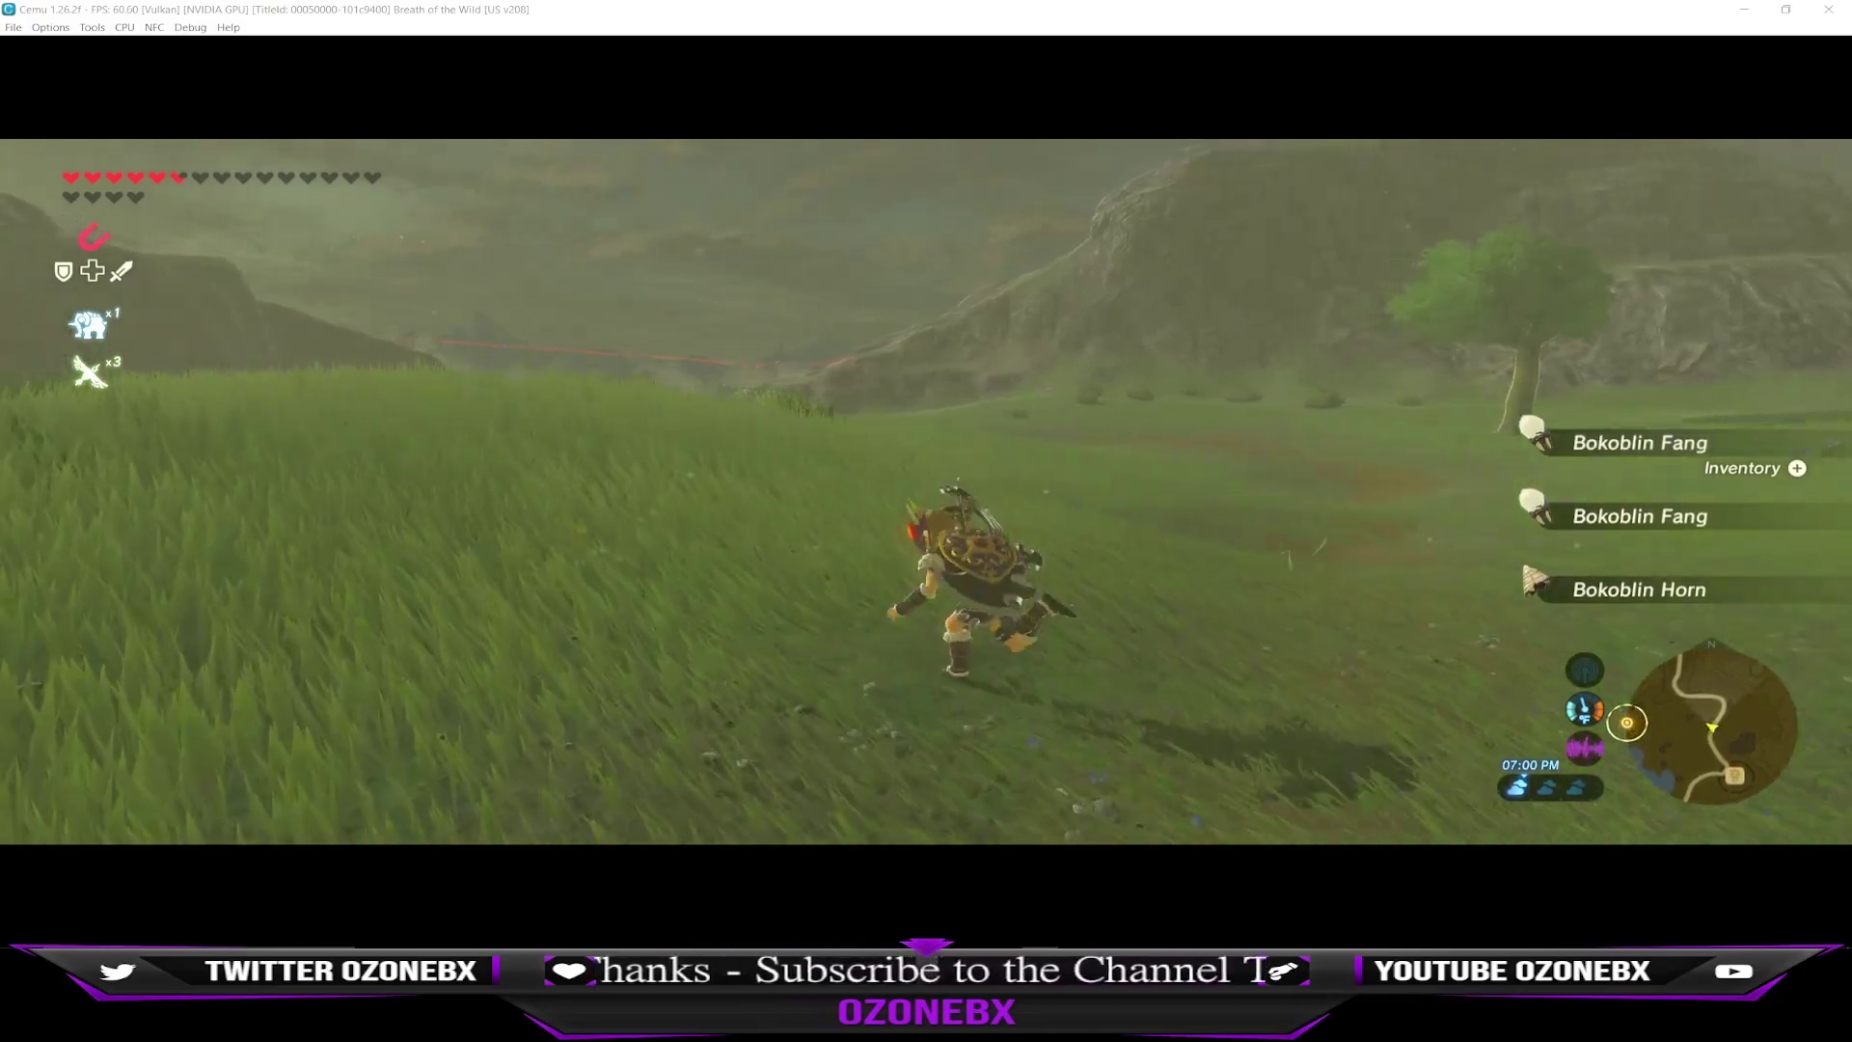
{"action": "key", "text": "a"}
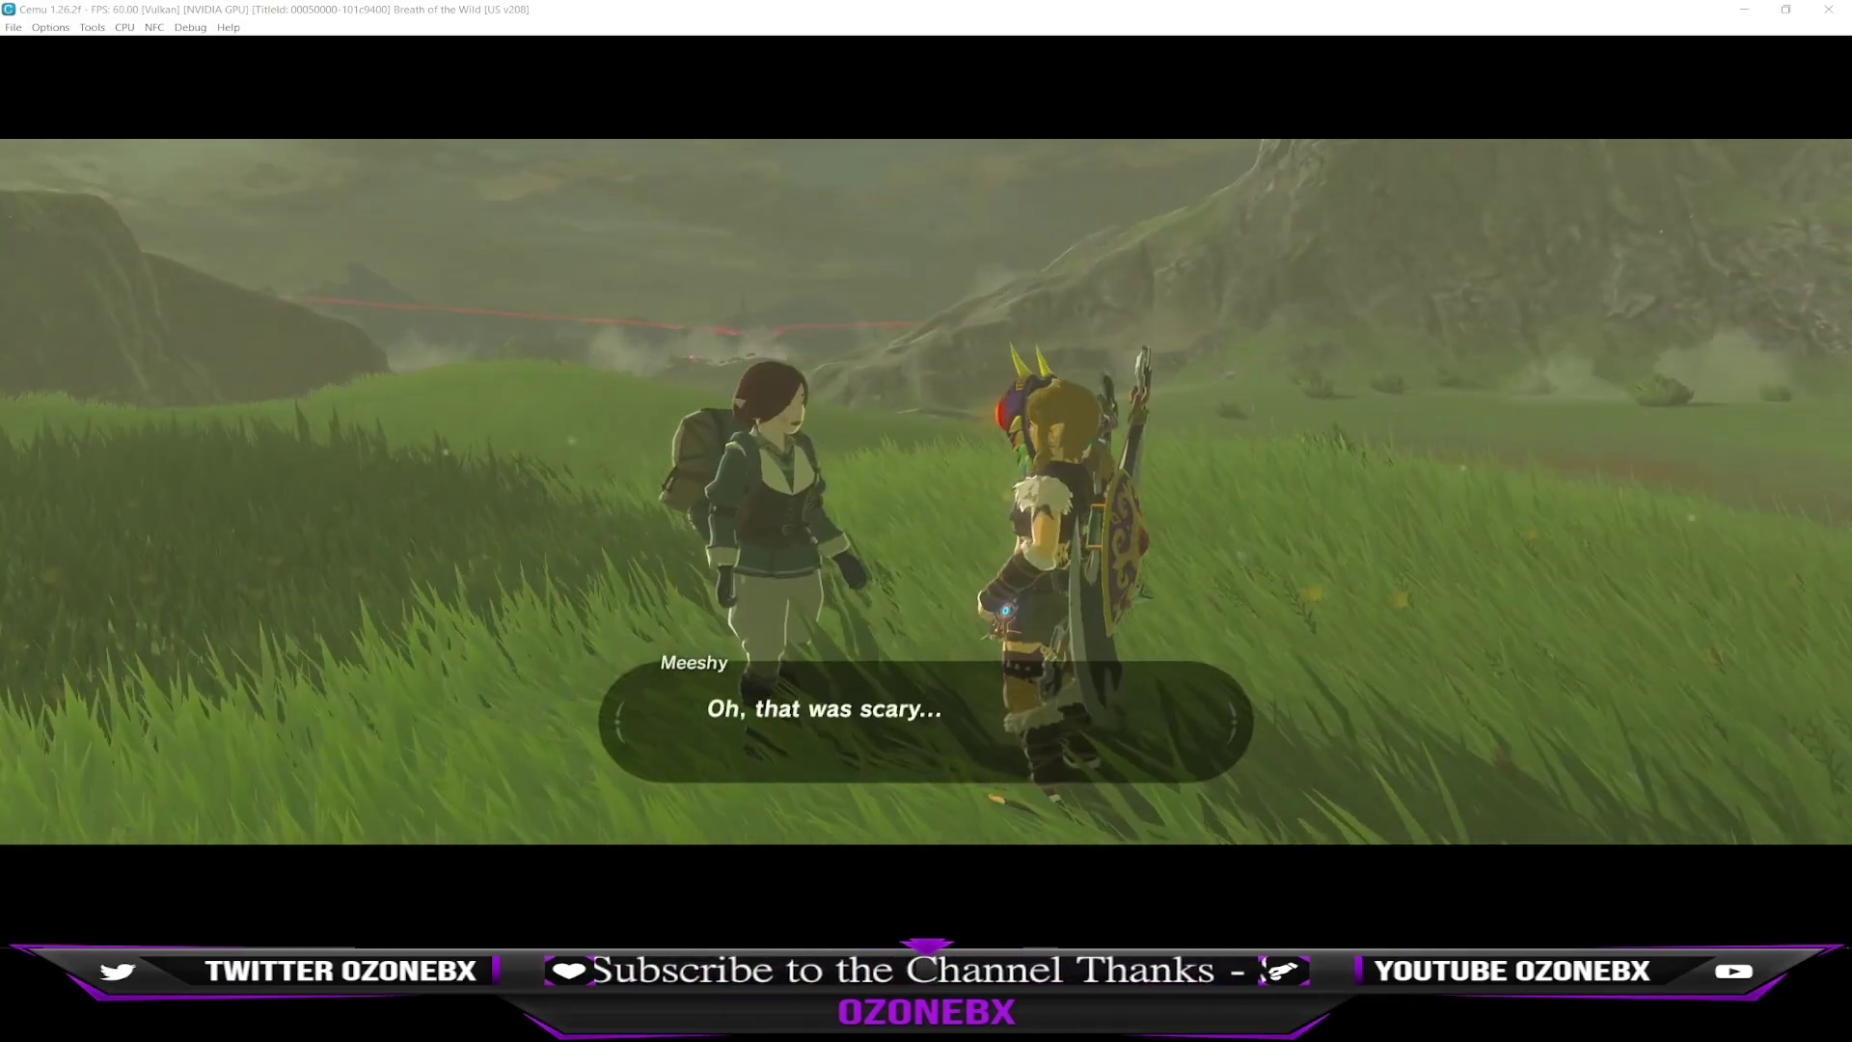